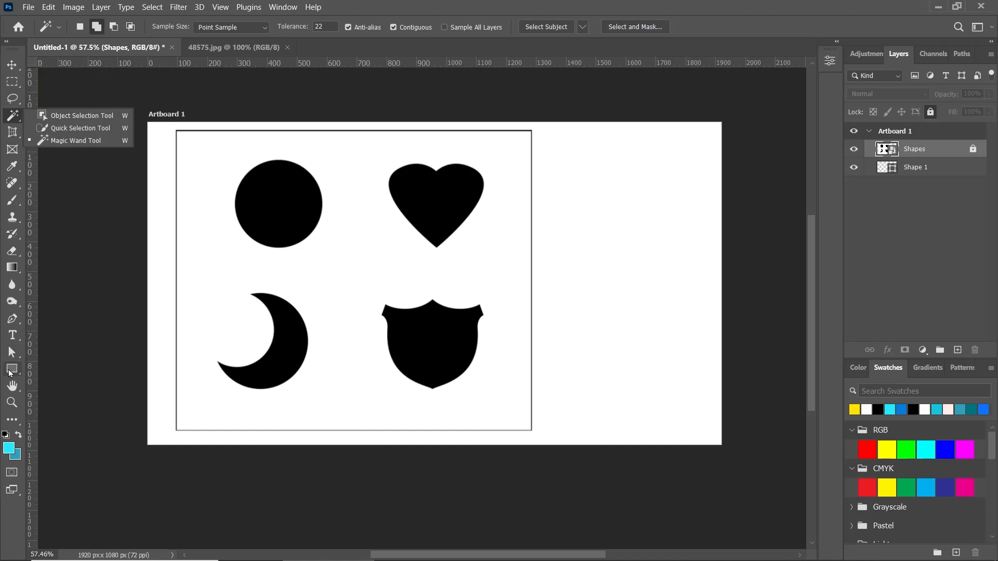
pyautogui.click(19, 319)
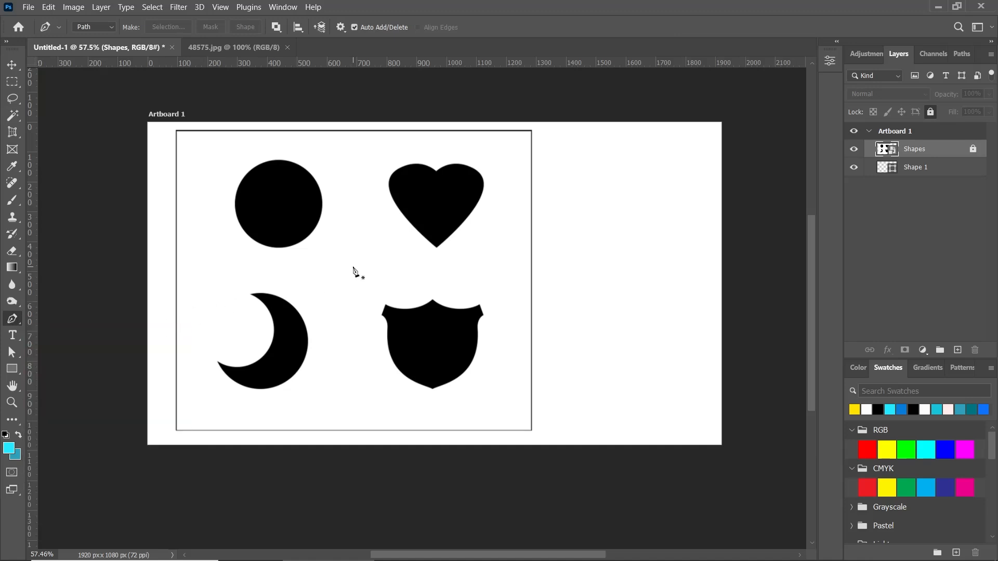
pyautogui.click(11, 64)
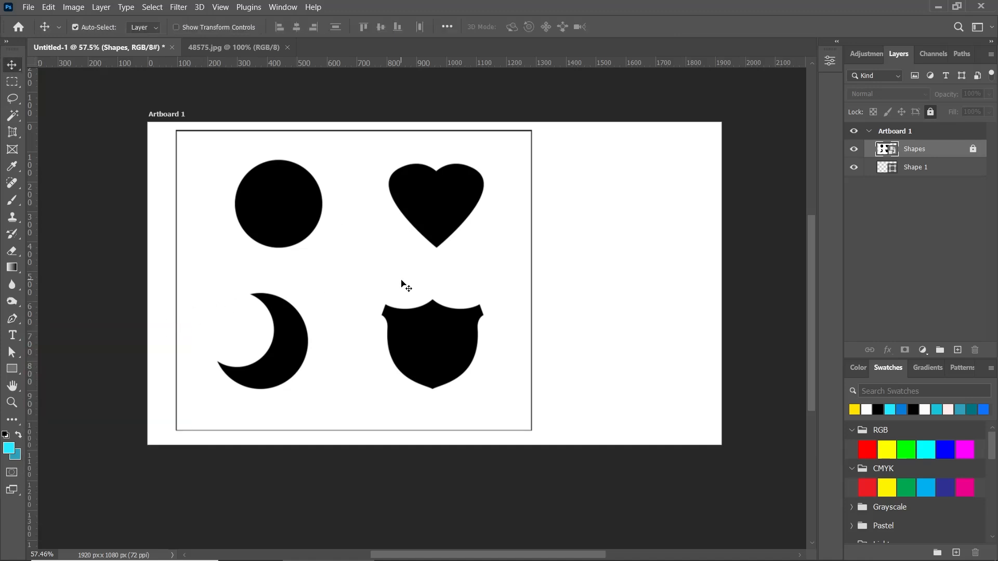
pyautogui.press('p')
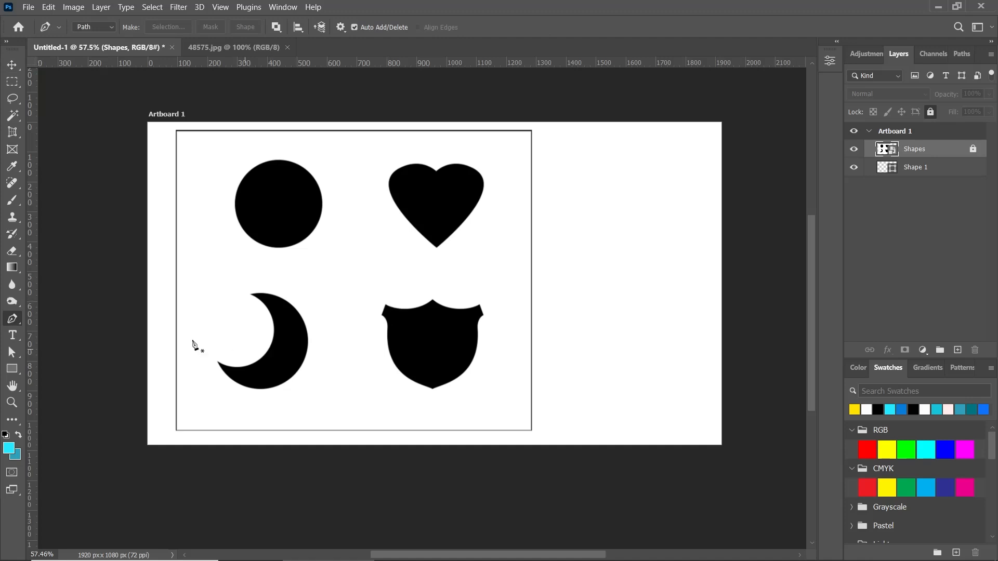
pyautogui.rightClick(12, 320)
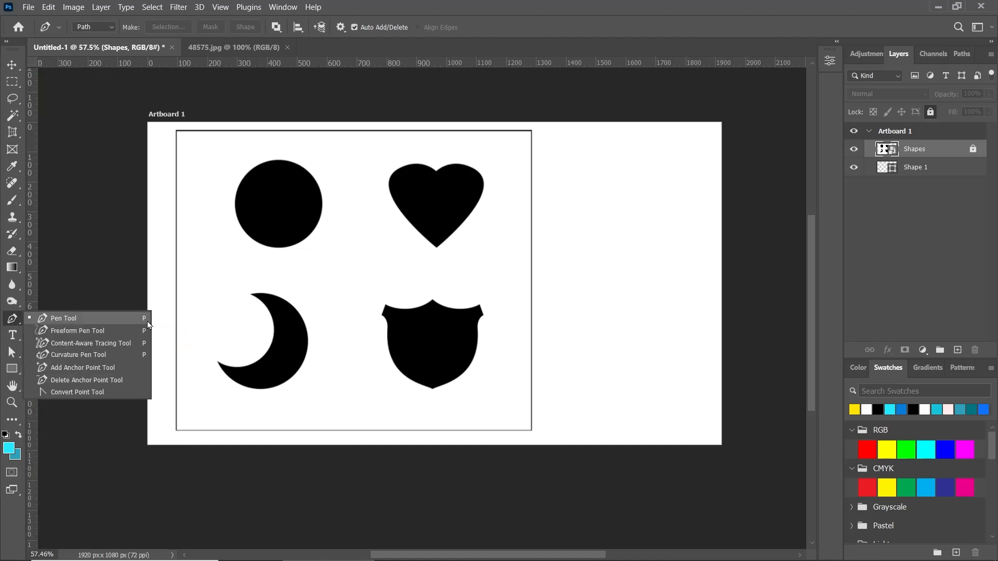
pyautogui.click(106, 319)
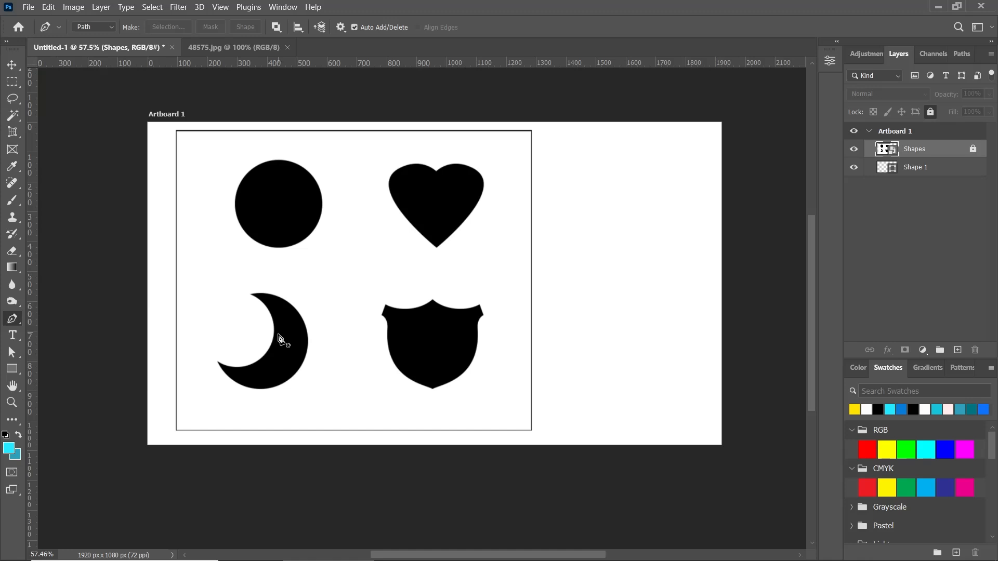
# Trace the black circle as a closed path with four Curvature Pen anchor points spaced around its edge.
pyautogui.rightClick(11, 320)
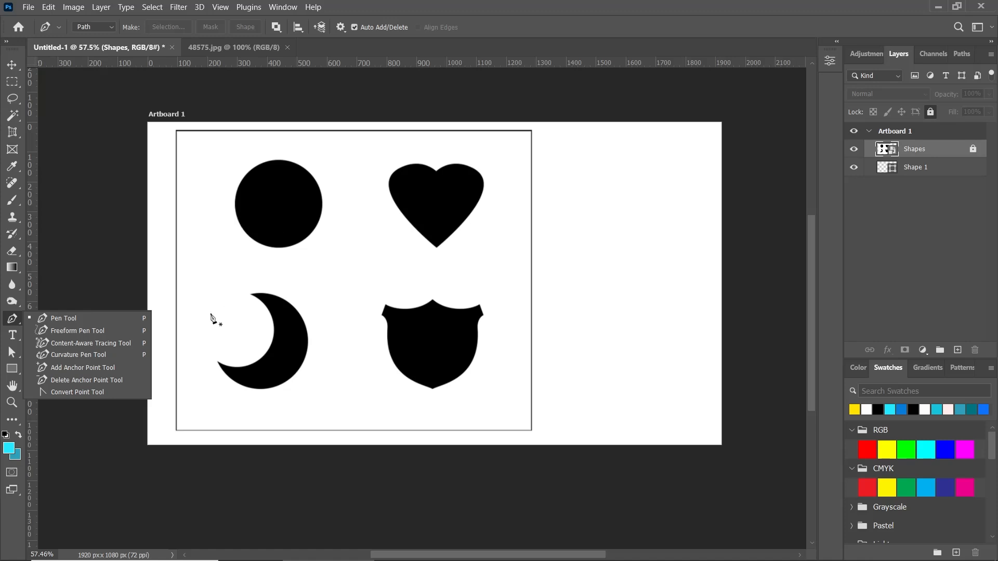
pyautogui.click(89, 355)
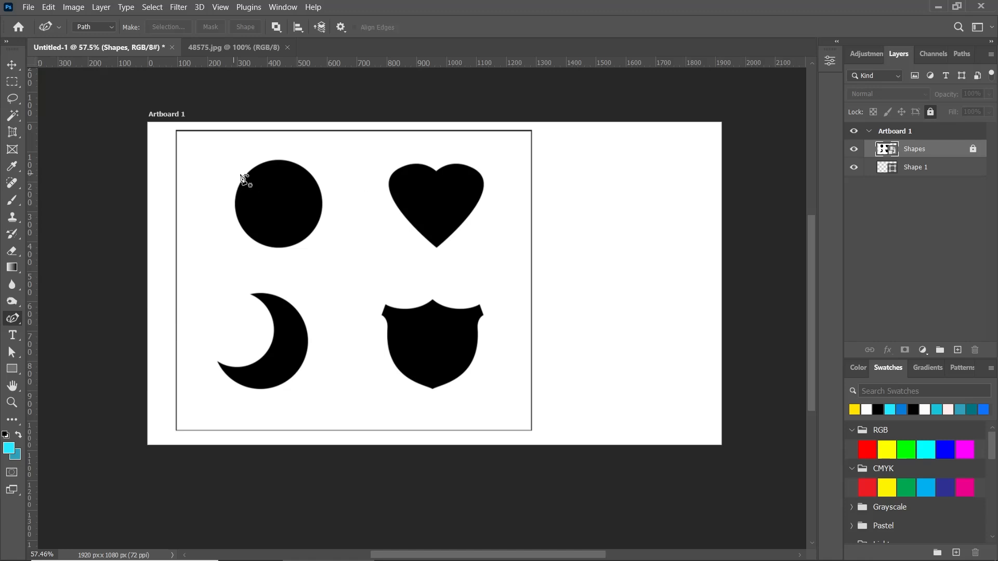
pyautogui.scroll(5, 234, 174)
pyautogui.scroll(4, 290, 174)
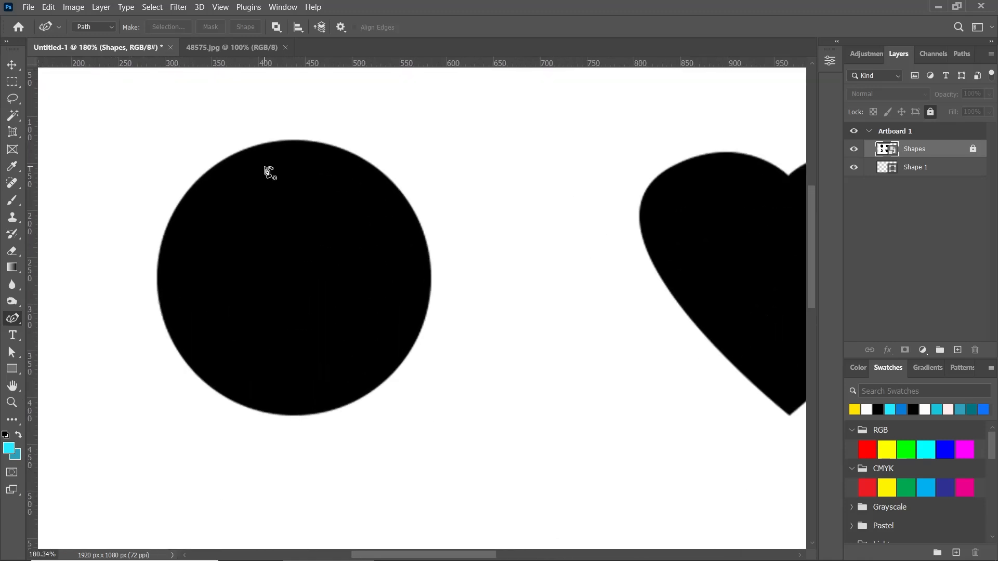
pyautogui.click(290, 140)
pyautogui.click(431, 274)
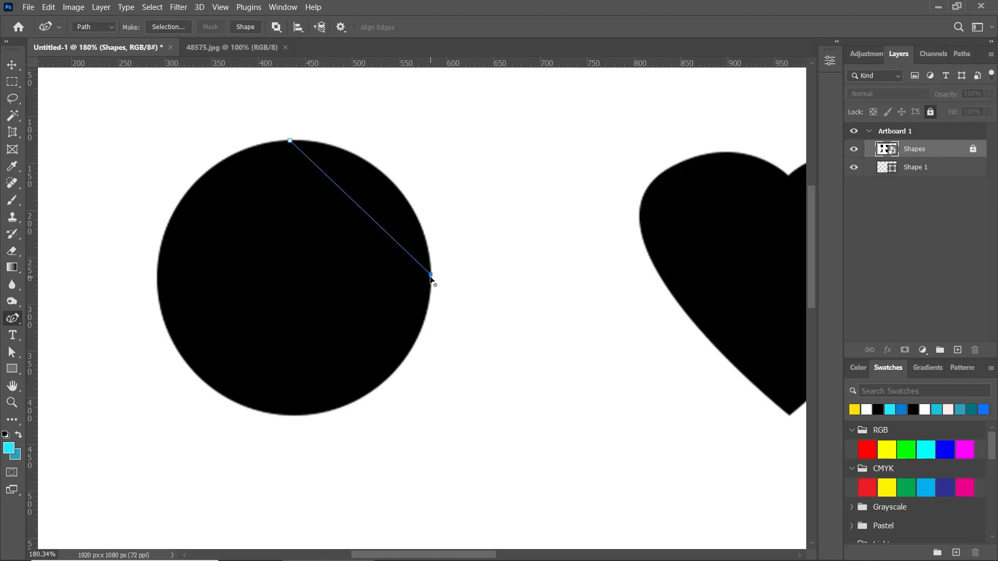
pyautogui.click(312, 414)
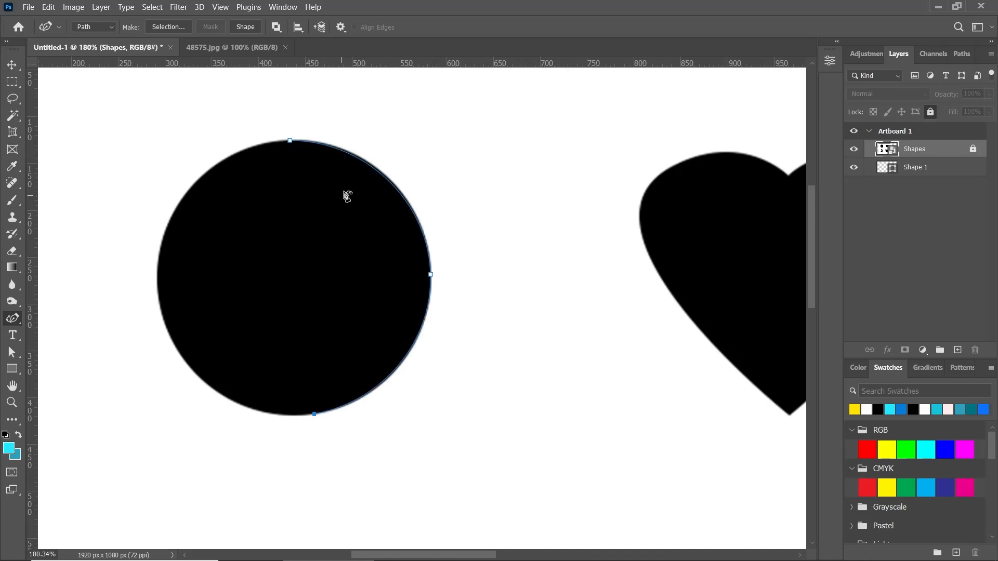
pyautogui.click(157, 274)
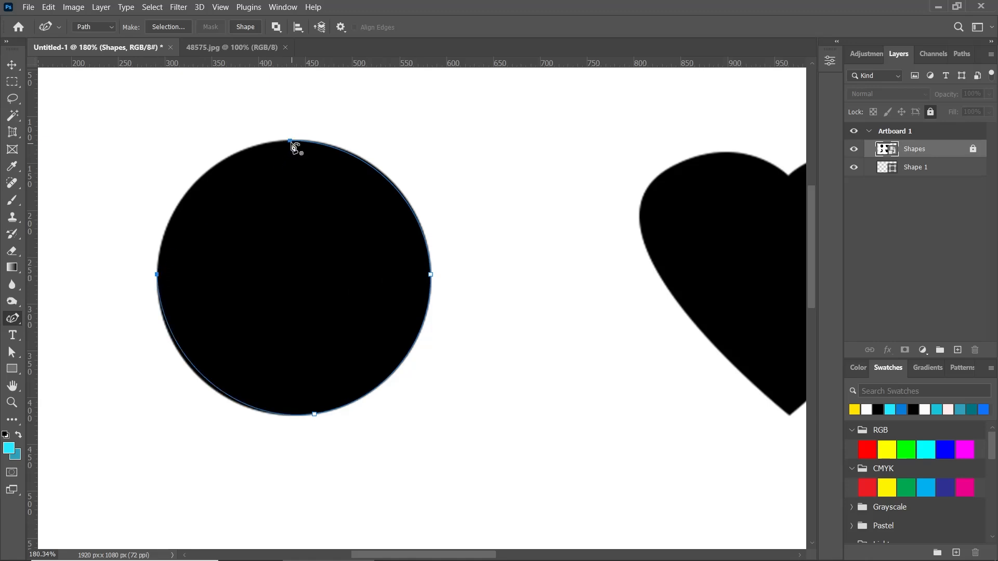
pyautogui.click(291, 141)
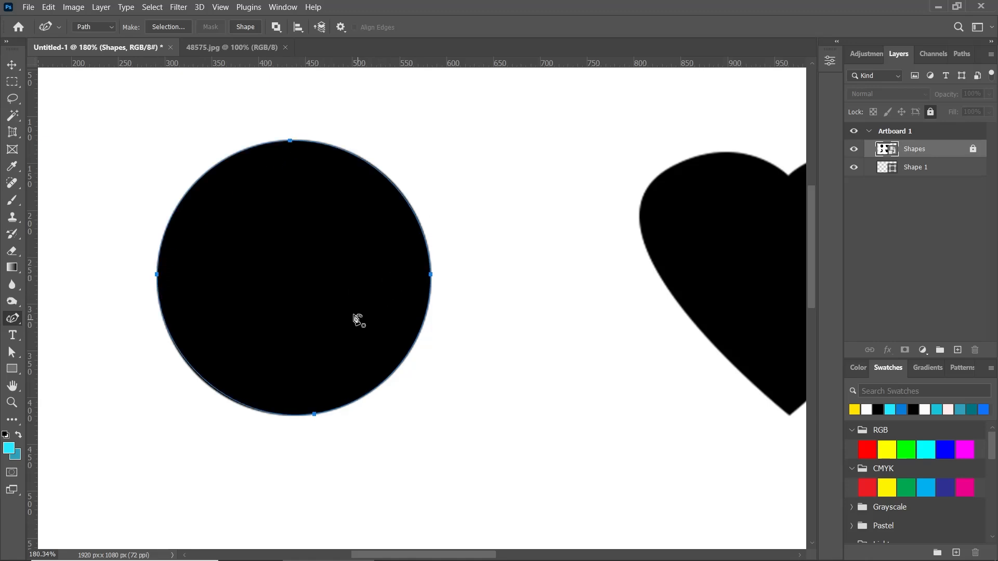
# Convert the circle path to a selection, fill it with the teal background color on a new layer, and deselect.
pyautogui.scroll(-2, 356, 319)
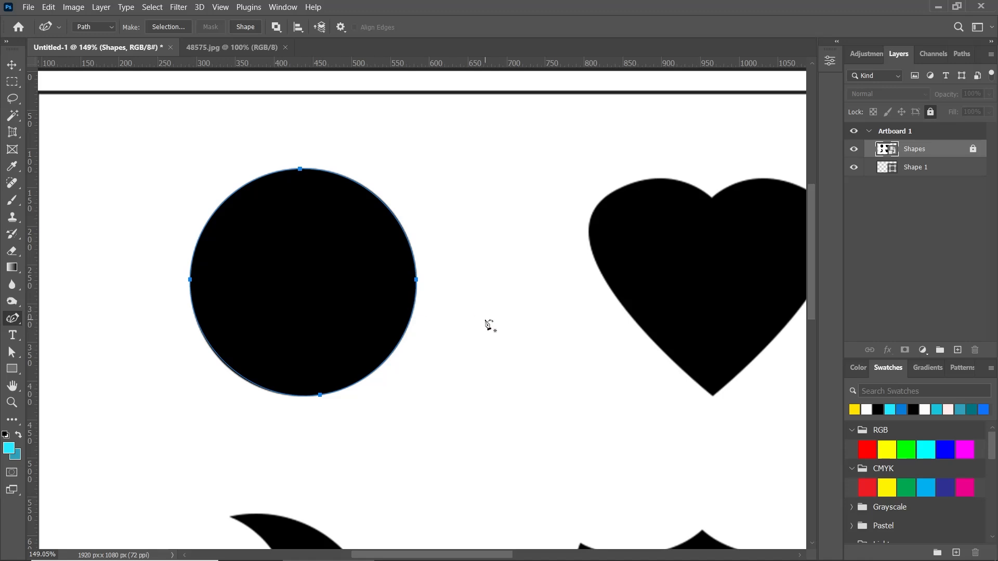
pyautogui.hotkey('ctrl', 'Return')
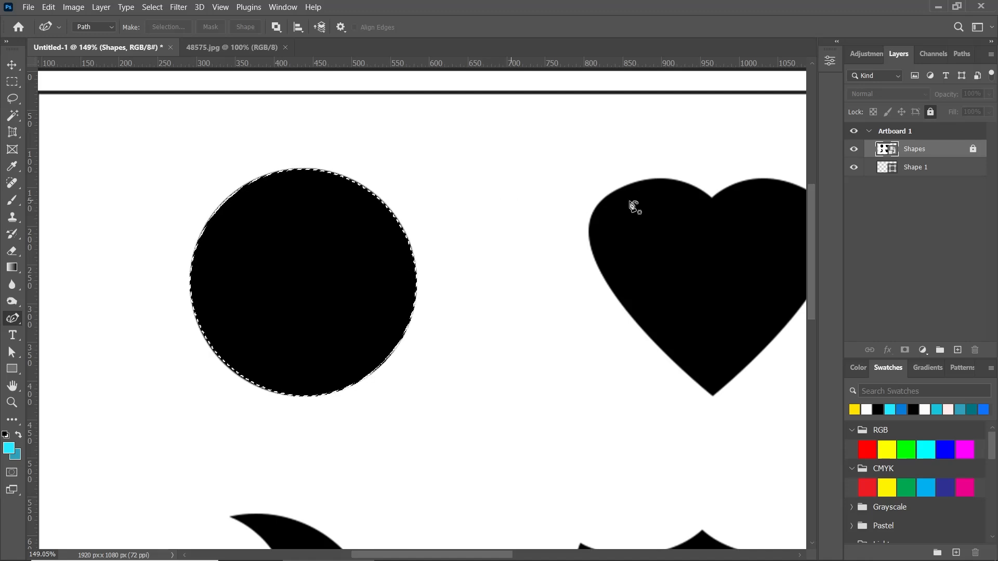
pyautogui.click(957, 349)
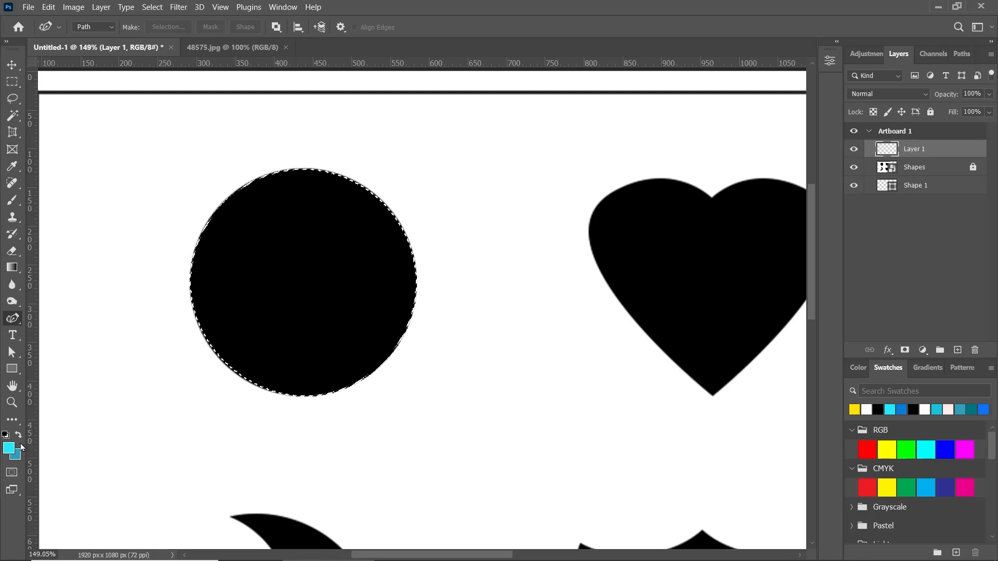
pyautogui.hotkey('alt', 'BackSpace')
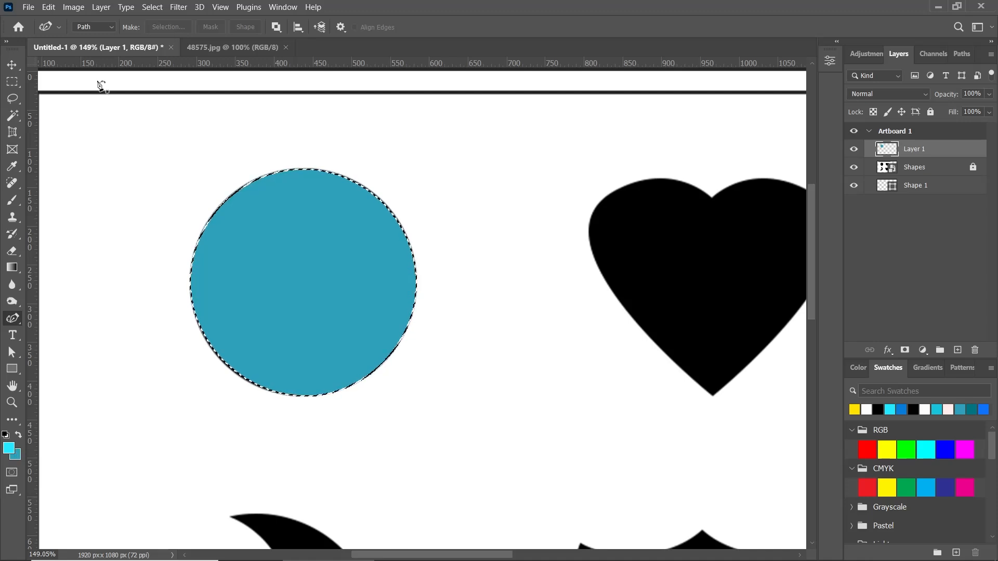
pyautogui.click(6, 71)
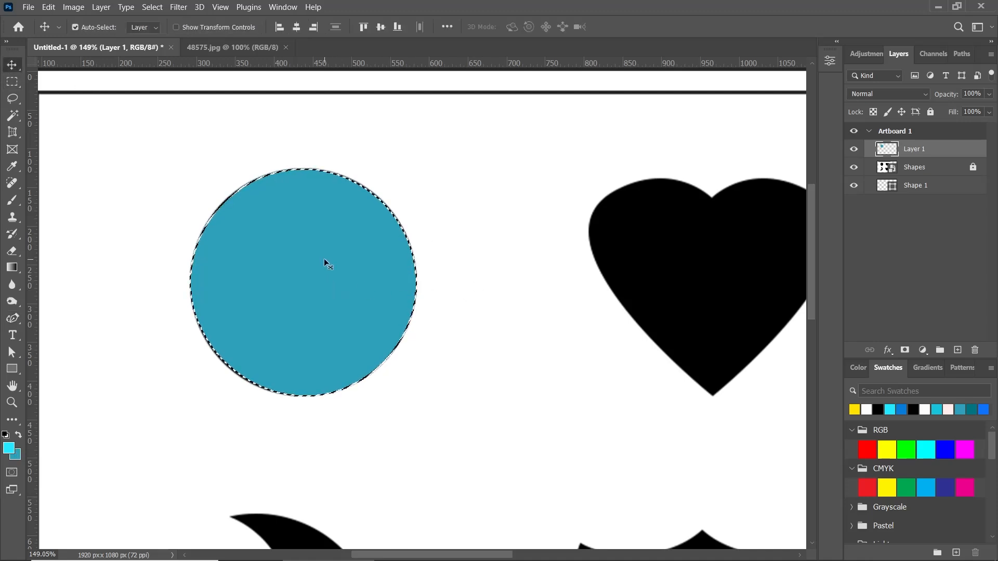
pyautogui.hotkey('ctrl', 'd')
# Move the teal circle off the black one toward the middle of the four shapes, and undo the move.
pyautogui.scroll(-3, 292, 260)
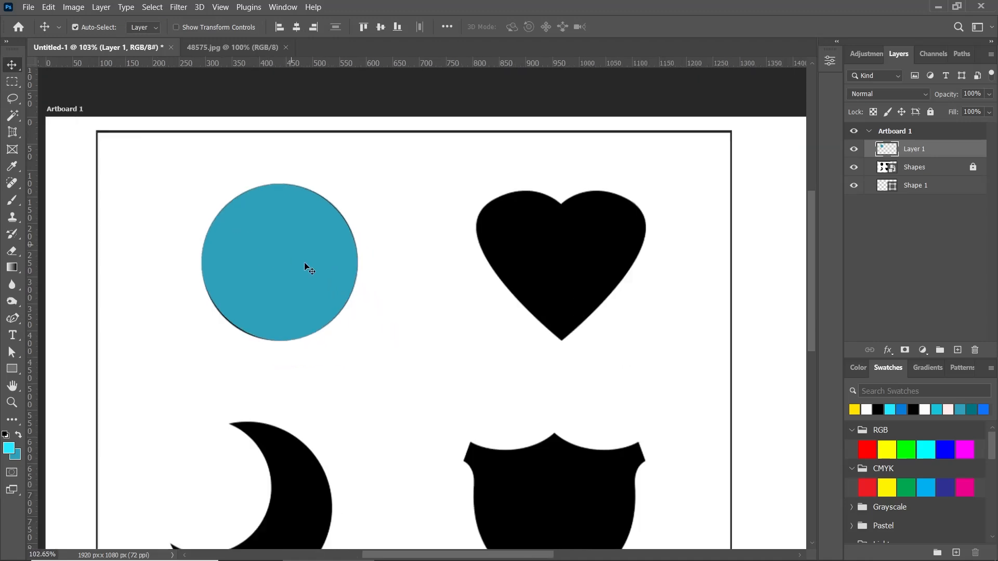
pyautogui.moveTo(292, 267); pyautogui.dragTo(413, 327)
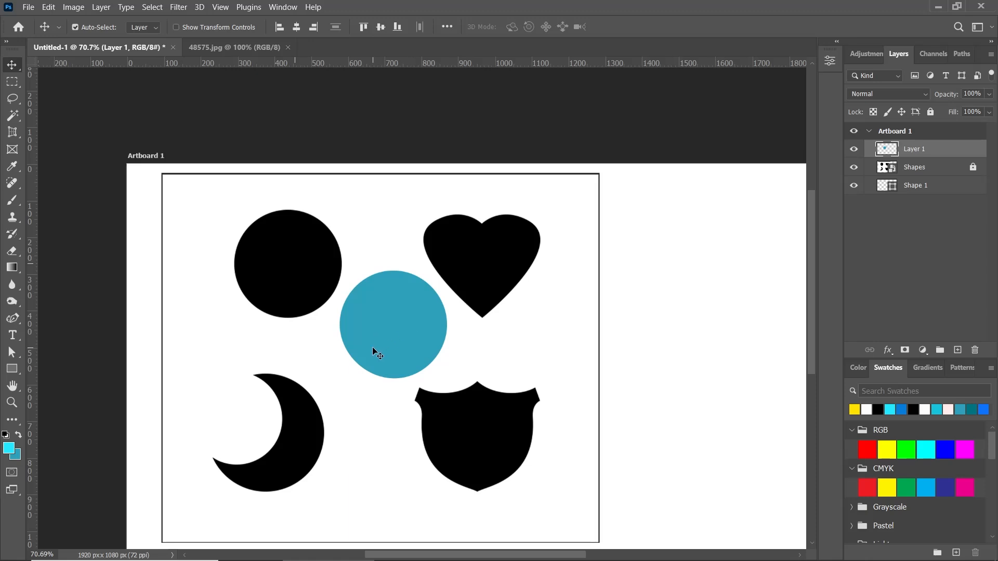
pyautogui.hotkey('ctrl', 'z')
pyautogui.hotkey('ctrl', 'z')
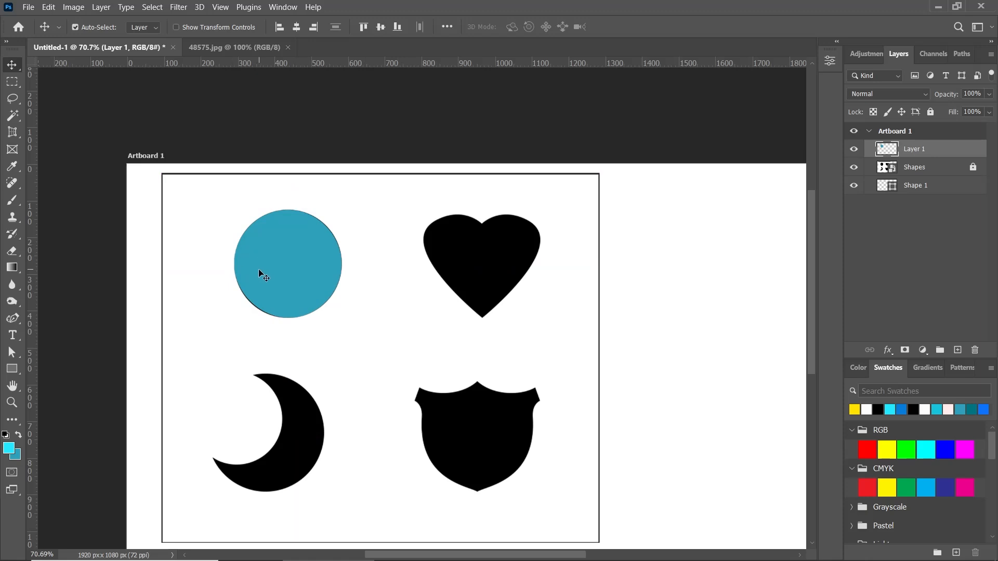
# Start a Pen tool path in Path mode with an anchor point at the crescent's upper tip.
pyautogui.scroll(5, 258, 269)
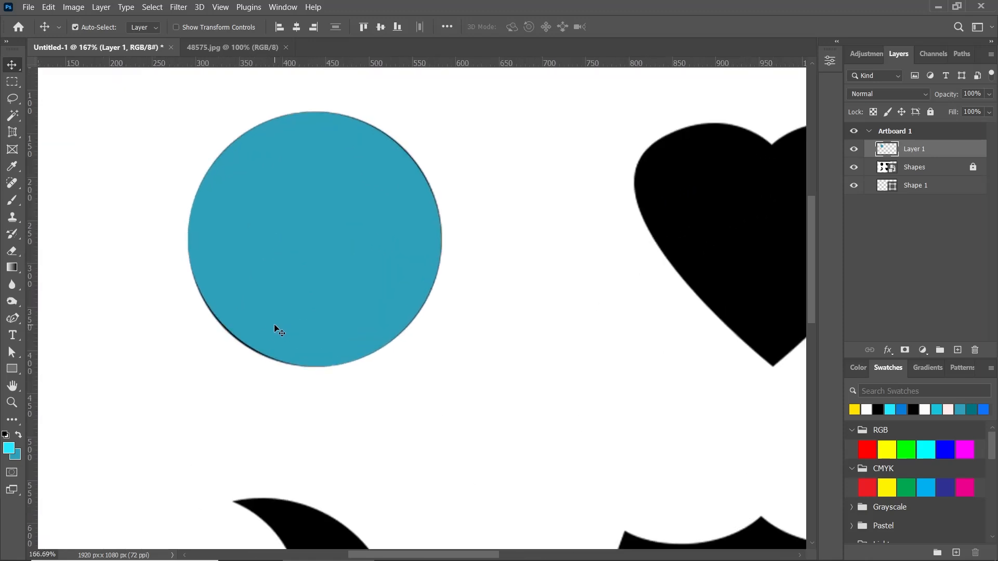
pyautogui.click(12, 318)
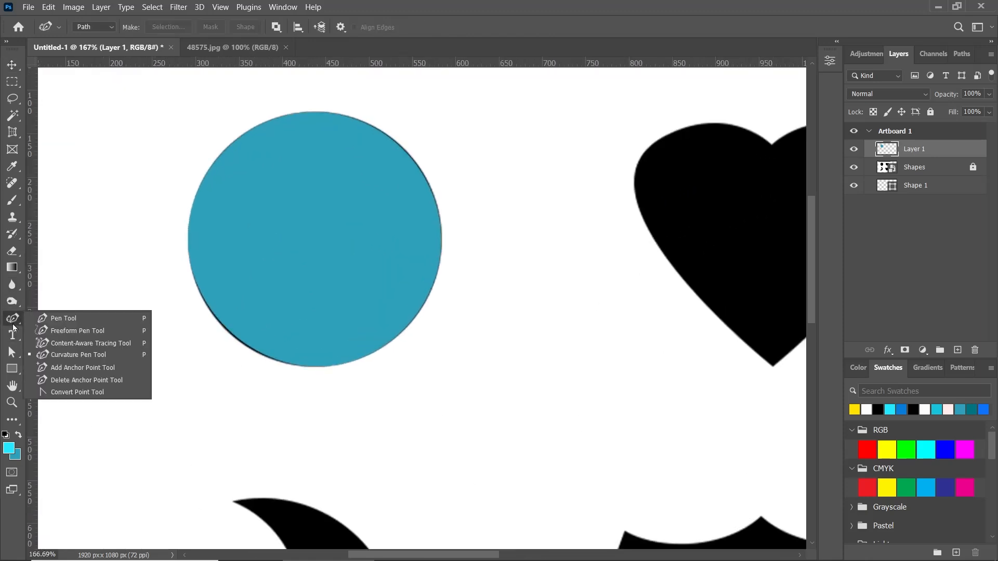
pyautogui.click(52, 318)
pyautogui.moveTo(359, 385); pyautogui.dragTo(345, 100)
pyautogui.moveTo(363, 265); pyautogui.dragTo(366, 216)
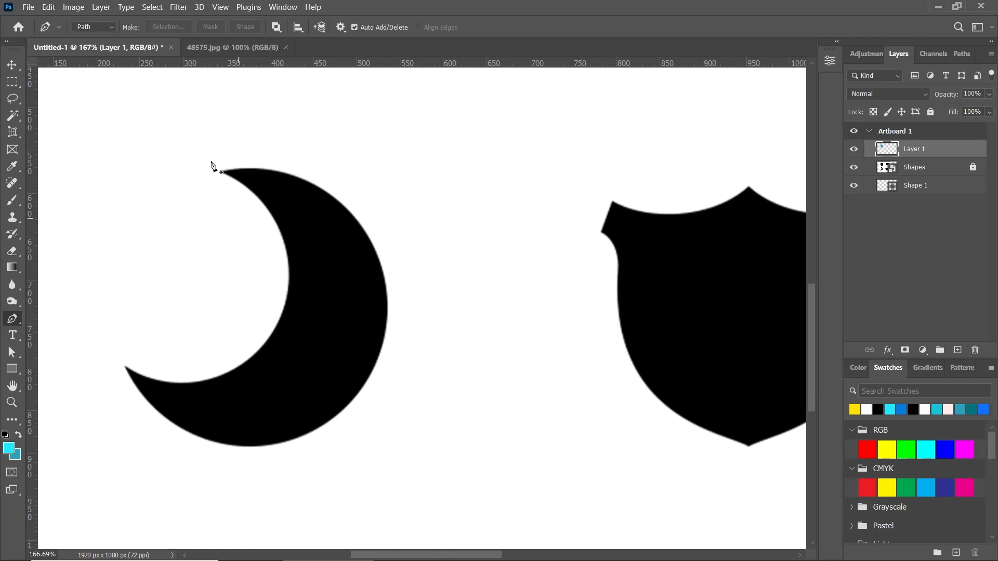
pyautogui.click(96, 27)
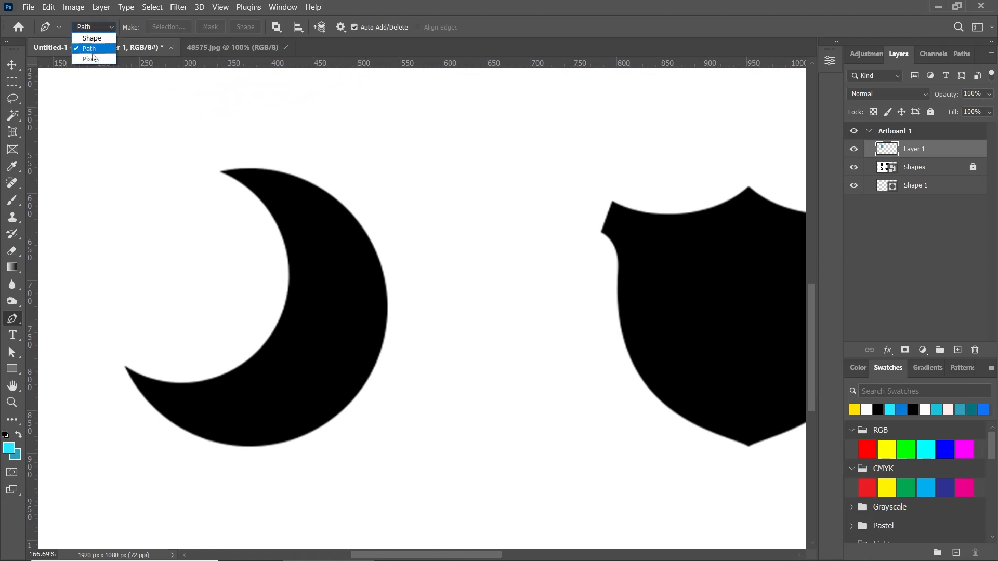
pyautogui.click(91, 50)
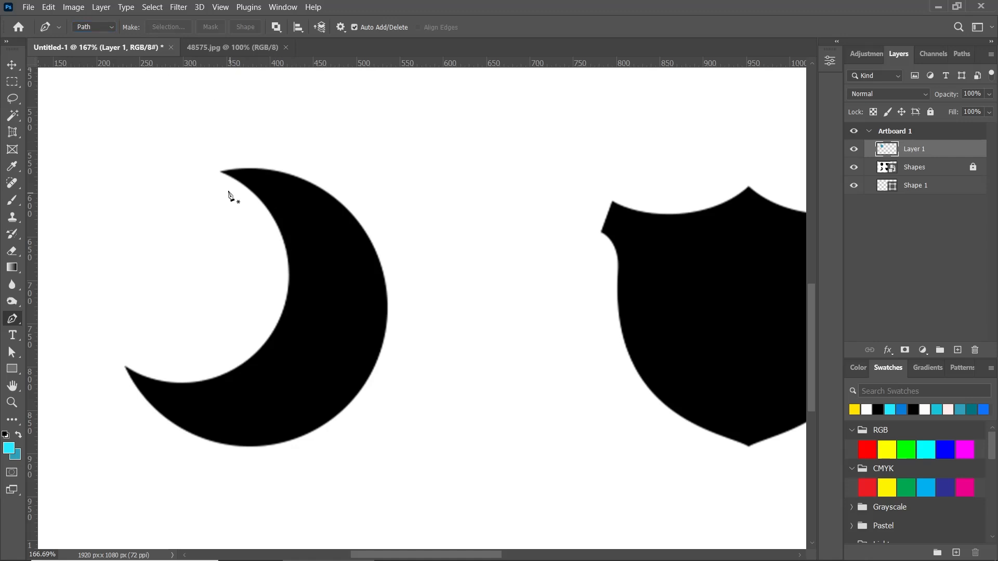
pyautogui.scroll(2, 216, 173)
pyautogui.click(223, 170)
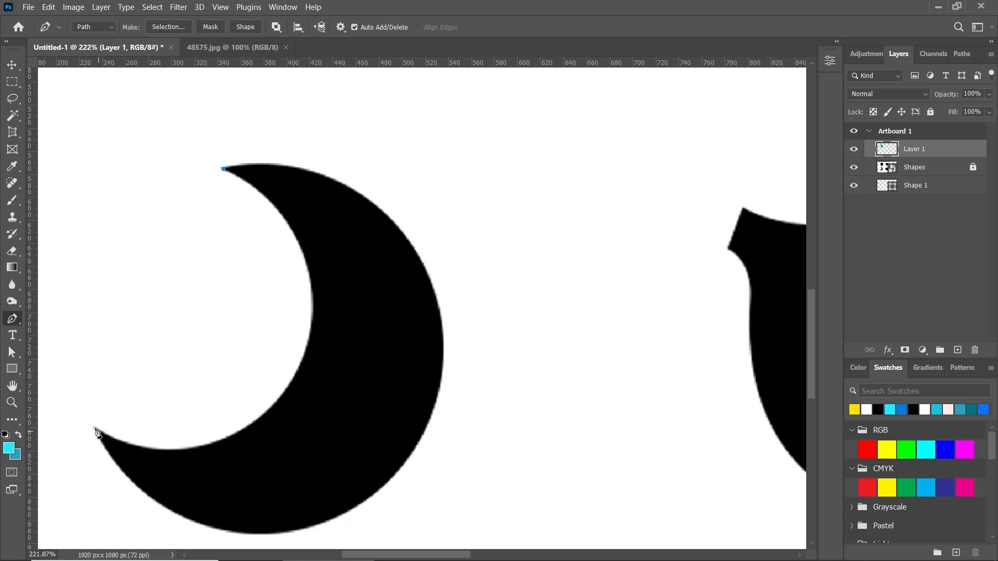
# Trace the crescent's inner edge with a curved anchor point partway along and another at its lower tip.
pyautogui.moveTo(183, 424); pyautogui.dragTo(394, 376)
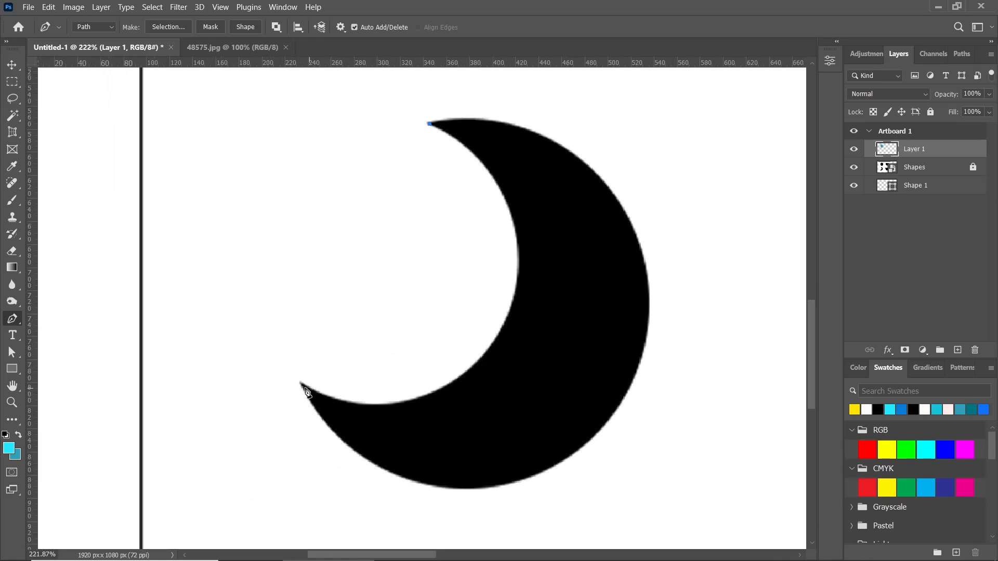
pyautogui.moveTo(300, 385); pyautogui.dragTo(63, 381)
pyautogui.hotkey('ctrl', 'z')
pyautogui.click(513, 298)
pyautogui.moveTo(513, 313)
pyautogui.mouseDown()
pyautogui.moveTo(474, 391)
pyautogui.moveTo(488, 427)
pyautogui.moveTo(509, 322)
pyautogui.mouseUp()
pyautogui.moveTo(302, 385)
pyautogui.mouseDown()
pyautogui.moveTo(257, 352)
pyautogui.moveTo(185, 327)
pyautogui.moveTo(175, 304)
pyautogui.moveTo(254, 388)
pyautogui.moveTo(303, 403)
pyautogui.mouseUp()
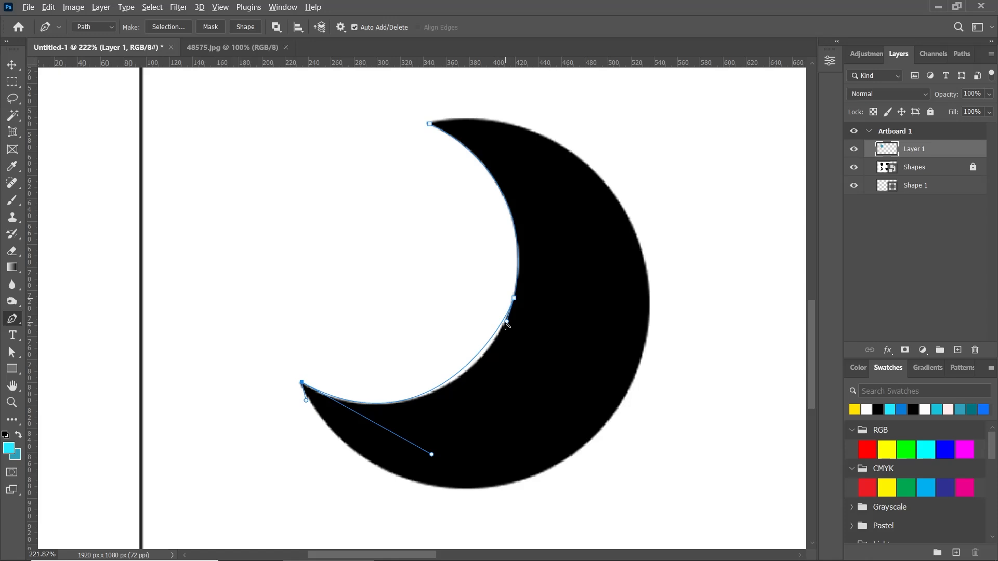
# Adjust the direction handles of the lower inner segment so the path follows the crescent's inner edge.
pyautogui.moveTo(507, 323); pyautogui.dragTo(509, 336)
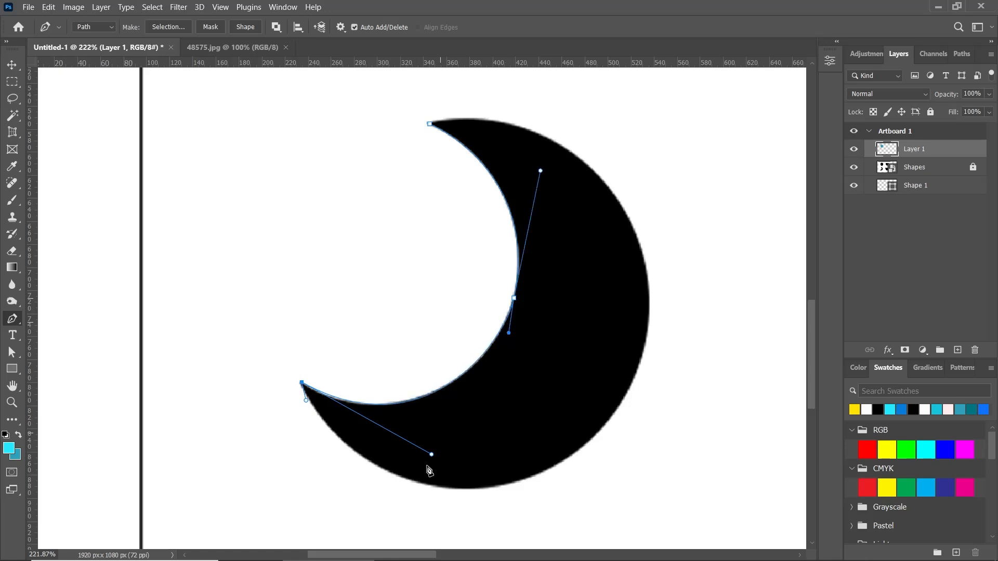
pyautogui.moveTo(431, 455); pyautogui.dragTo(422, 457)
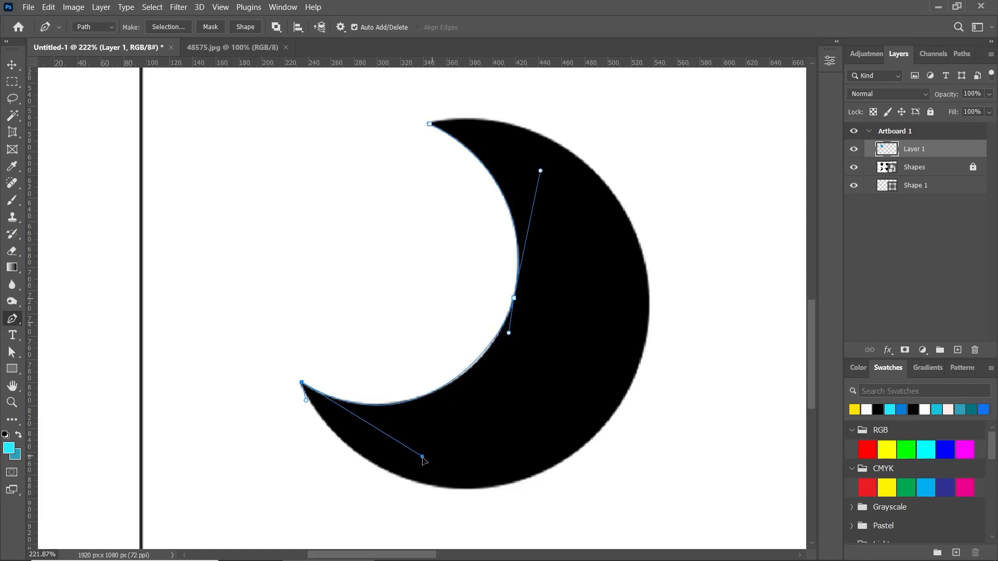
pyautogui.moveTo(509, 334); pyautogui.dragTo(505, 345)
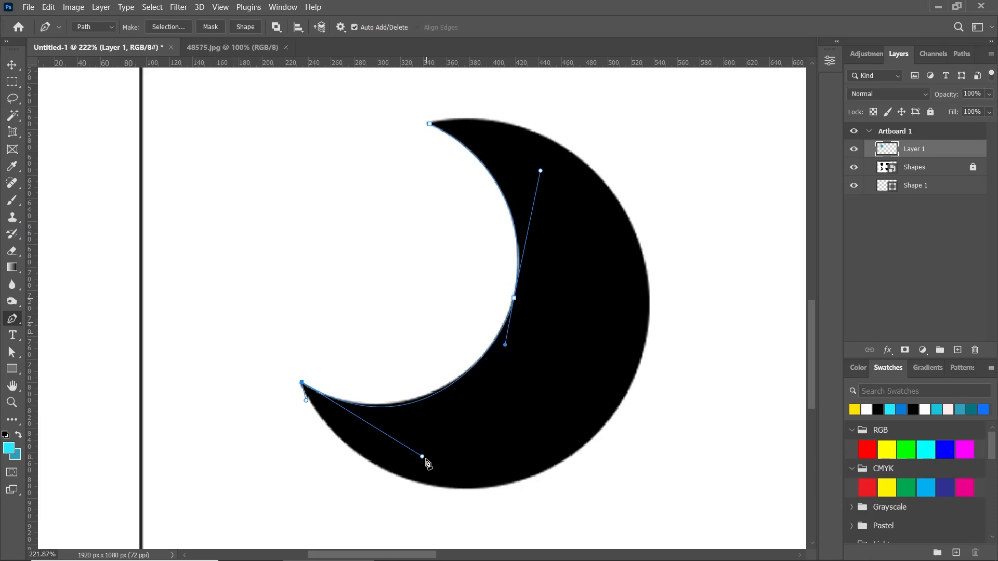
pyautogui.moveTo(422, 455); pyautogui.dragTo(424, 449)
pyautogui.click(302, 383)
# Trace the crescent's outer edge with two curved anchor points, fit their handles, and close the path at the upper tip.
pyautogui.moveTo(381, 482); pyautogui.dragTo(231, 420)
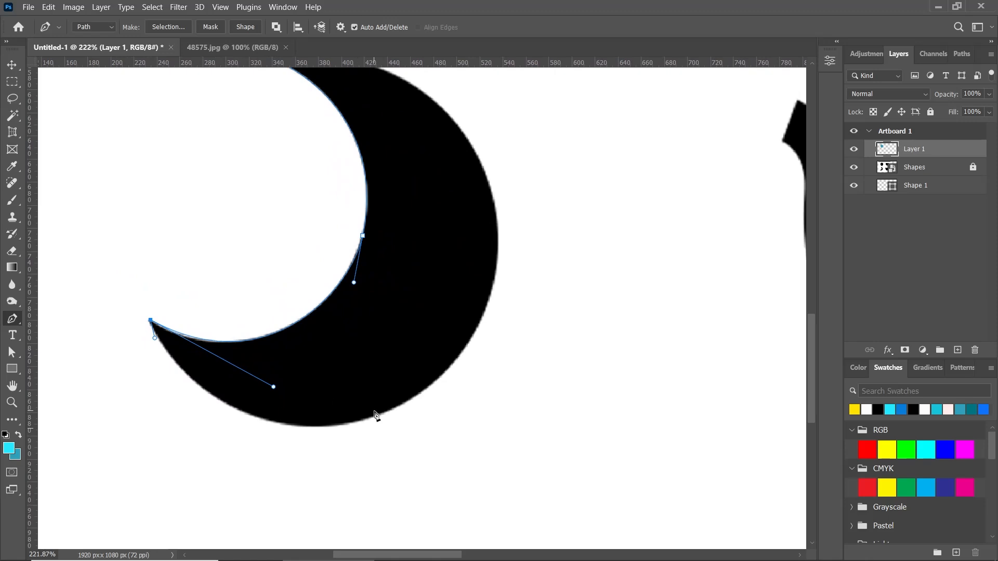
pyautogui.moveTo(376, 417); pyautogui.dragTo(405, 408)
pyautogui.moveTo(450, 323); pyautogui.dragTo(474, 383)
pyautogui.moveTo(508, 230); pyautogui.dragTo(451, 122)
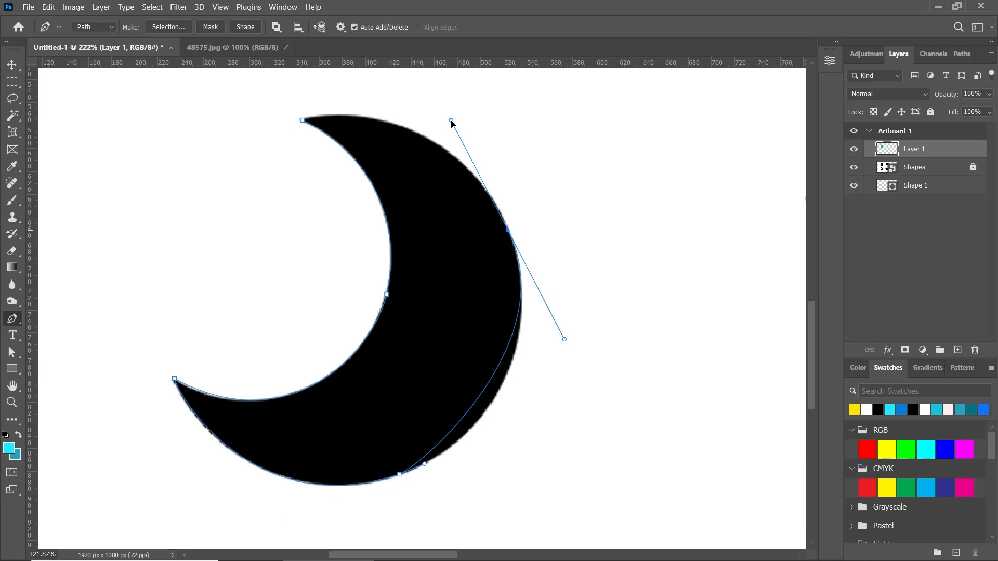
pyautogui.moveTo(566, 342); pyautogui.dragTo(562, 401)
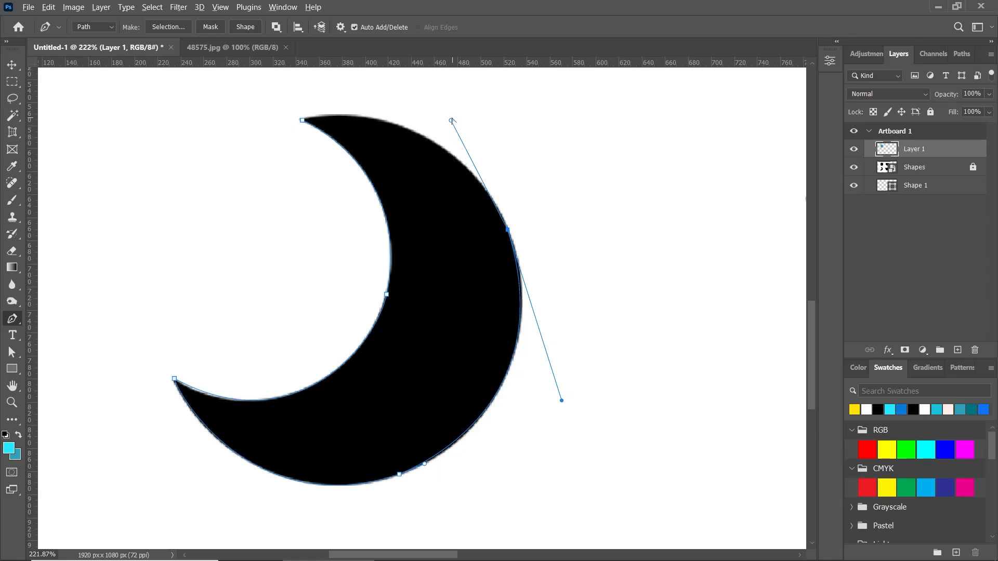
pyautogui.moveTo(452, 123); pyautogui.dragTo(483, 186)
pyautogui.moveTo(303, 122); pyautogui.dragTo(179, 146)
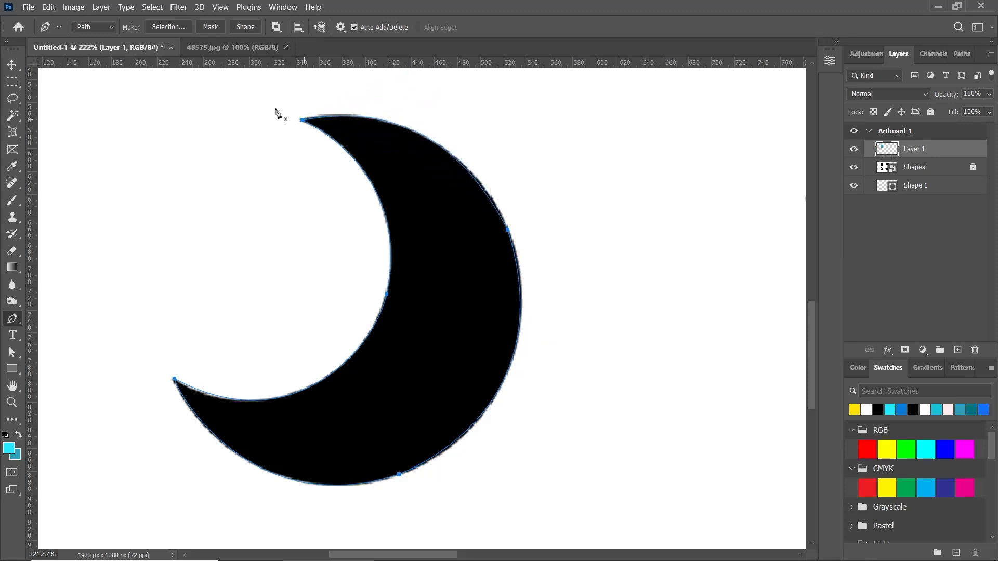
# Refine the crescent's upper outer curve by adjusting the direction handles of its tip and upper outer anchor point with the Direct Selection tool.
pyautogui.scroll(-1, 479, 162)
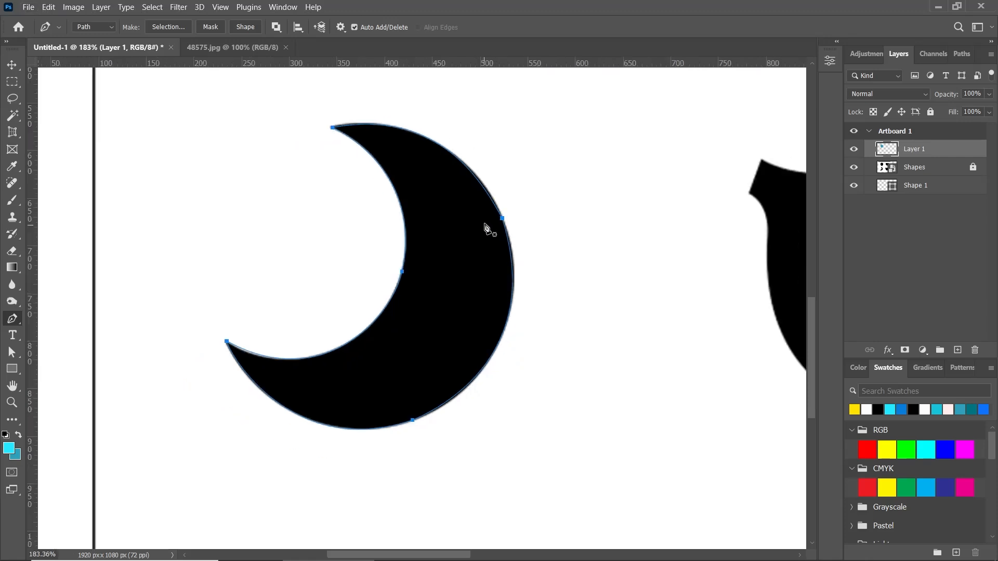
pyautogui.press('a')
pyautogui.click(502, 217)
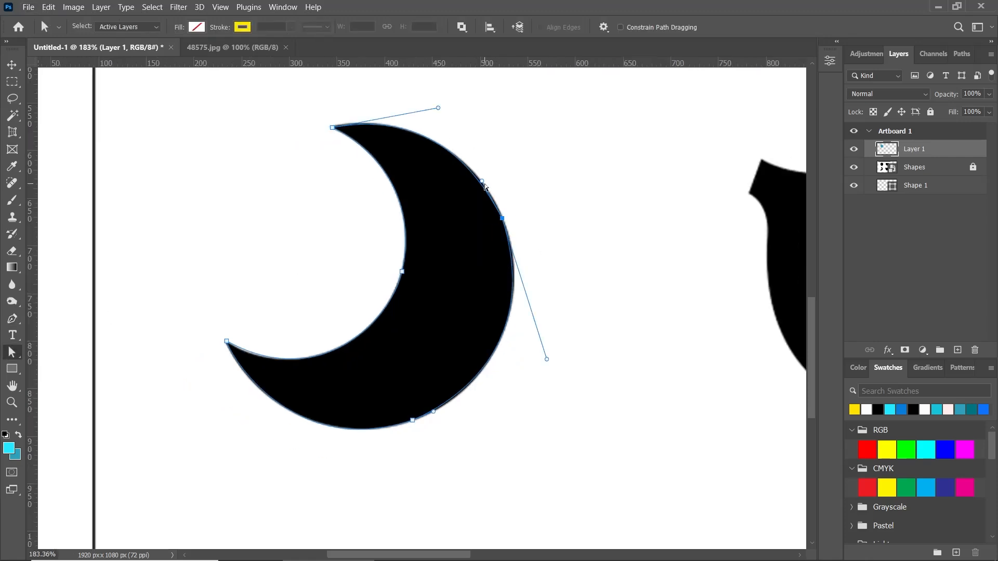
pyautogui.rightClick(12, 352)
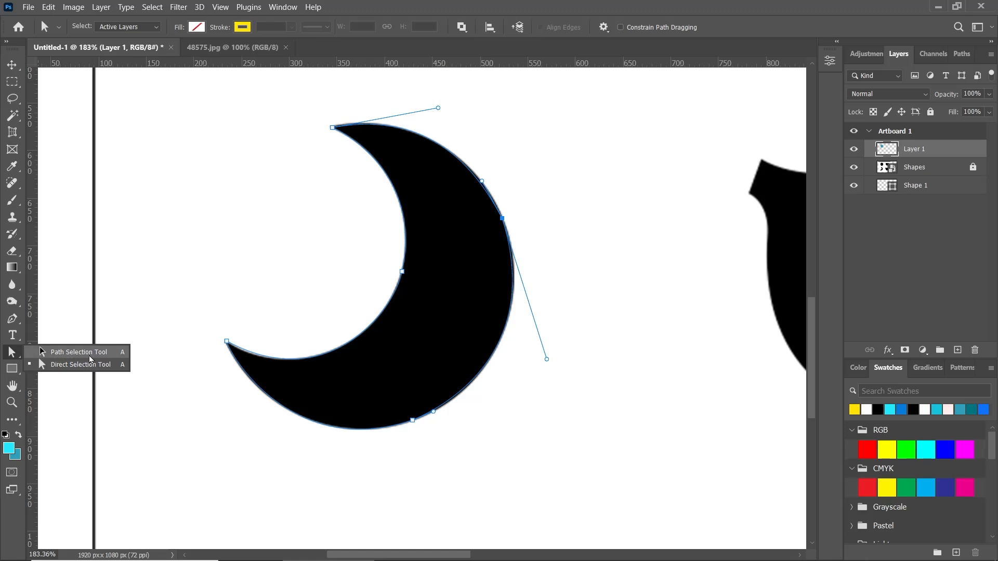
pyautogui.click(86, 369)
pyautogui.click(393, 299)
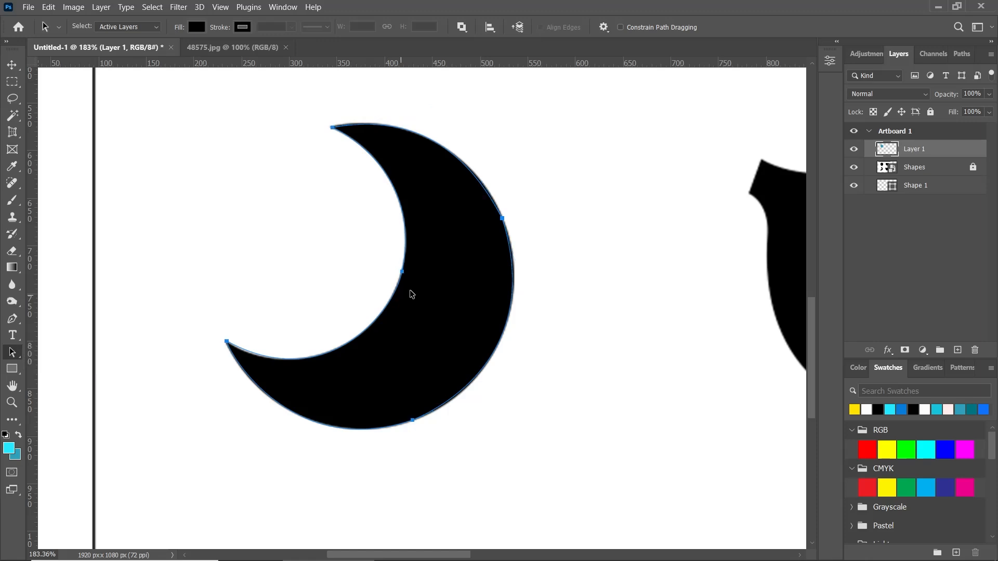
pyautogui.rightClick(22, 356)
pyautogui.click(78, 369)
pyautogui.click(505, 205)
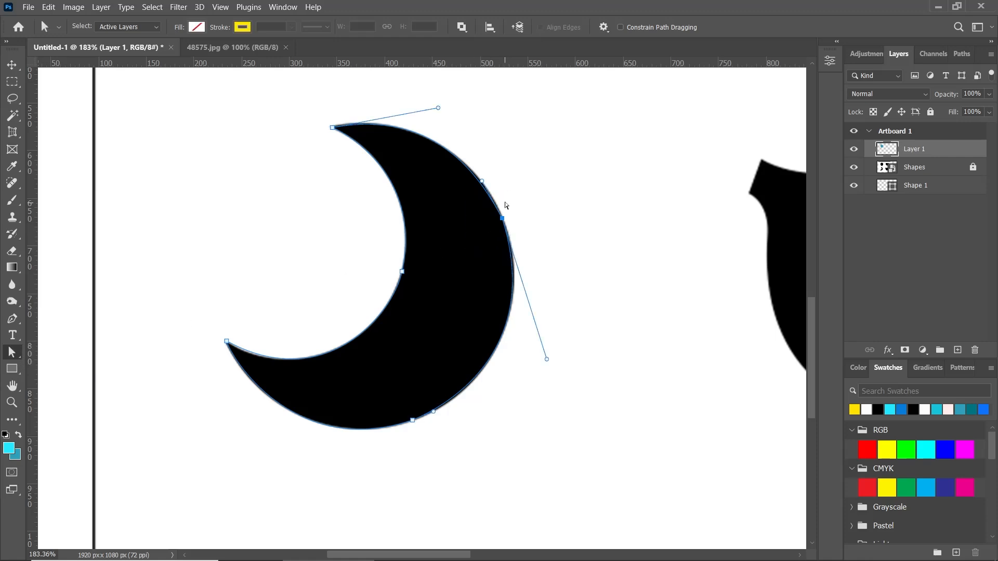
pyautogui.click(483, 179)
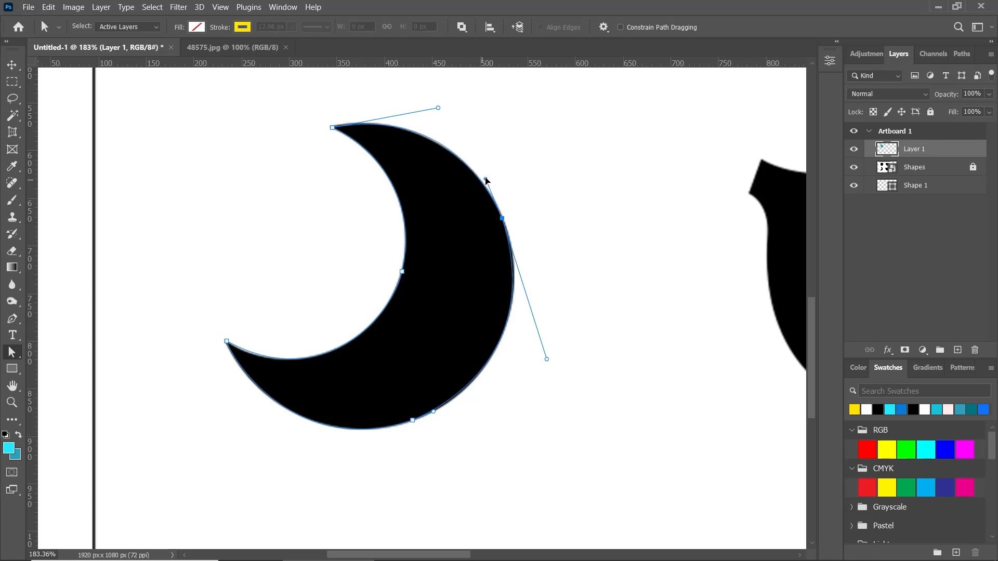
pyautogui.moveTo(438, 109); pyautogui.dragTo(431, 111)
# Convert the crescent path to a selection, fill it with the teal background colour, and deselect.
pyautogui.click(12, 65)
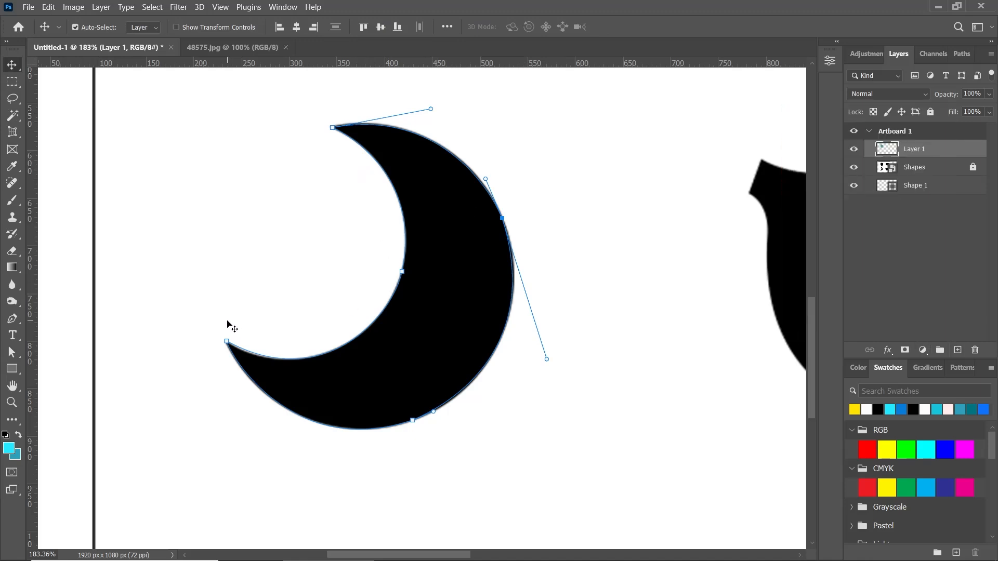
pyautogui.press('ctrl')
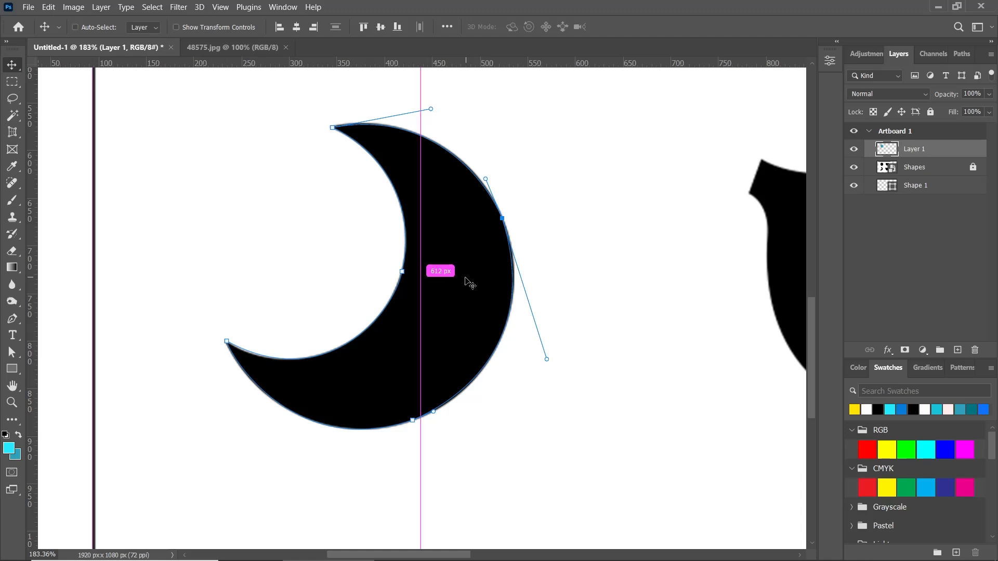
pyautogui.hotkey('ctrl', 'Return')
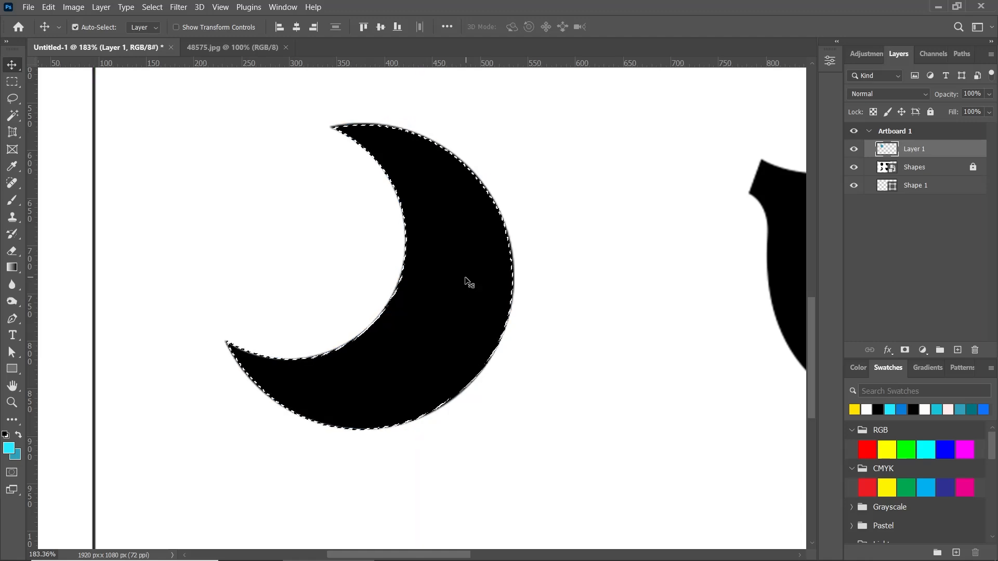
pyautogui.hotkey('ctrl', 'BackSpace')
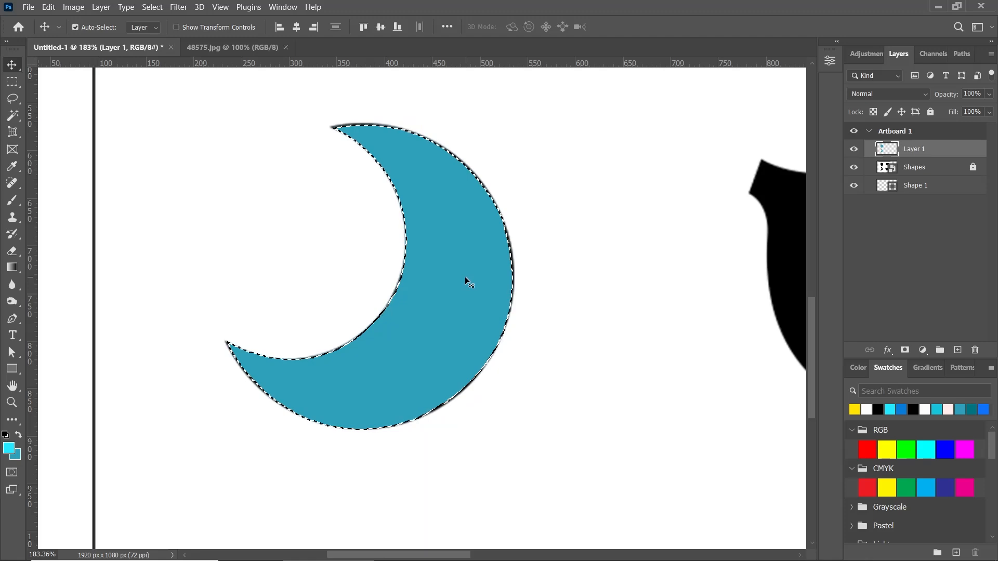
pyautogui.hotkey('ctrl', 'd')
# Trace the heart as a path with the Content-Aware Tracing tool.
pyautogui.scroll(-6, 508, 271)
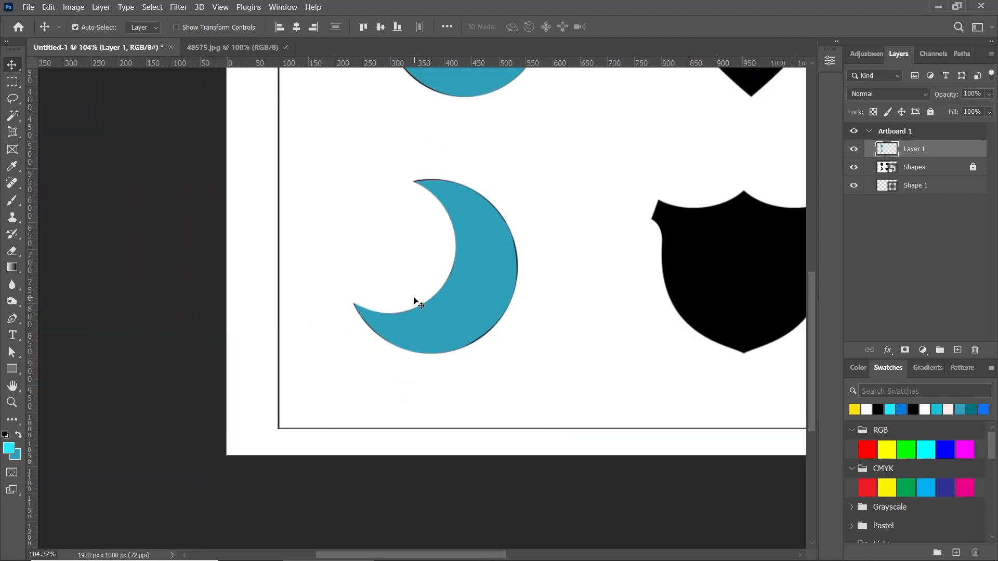
pyautogui.moveTo(437, 292); pyautogui.dragTo(384, 338)
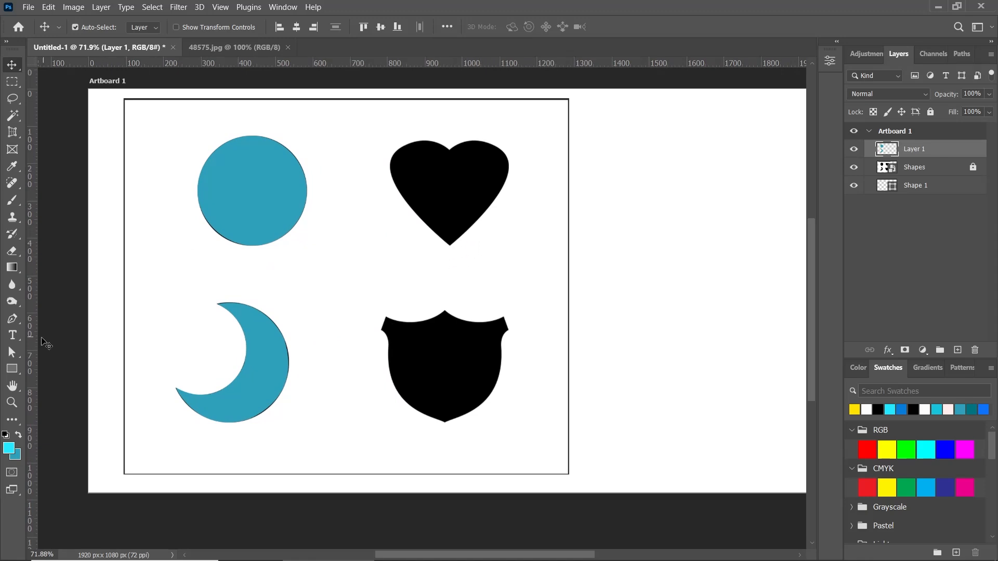
pyautogui.click(13, 322)
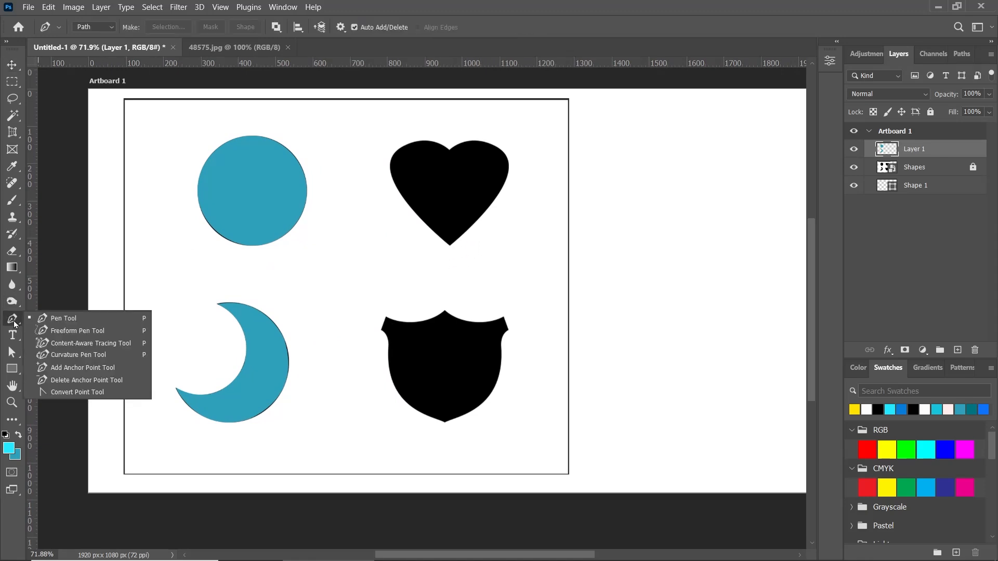
pyautogui.click(79, 346)
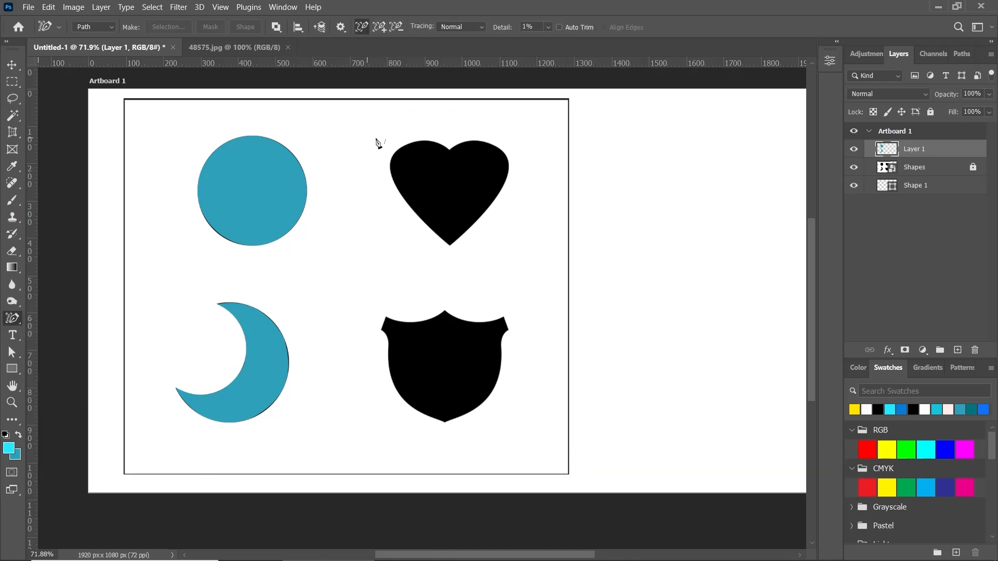
pyautogui.click(408, 148)
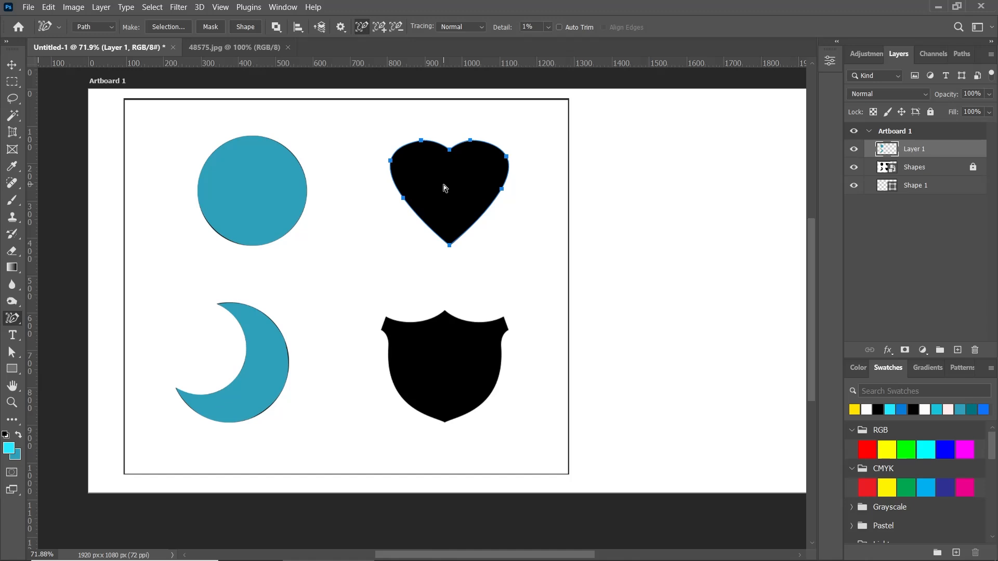
# Convert the heart path to a selection, fill it with the teal background colour, and deselect.
pyautogui.hotkey('ctrl', 'Return')
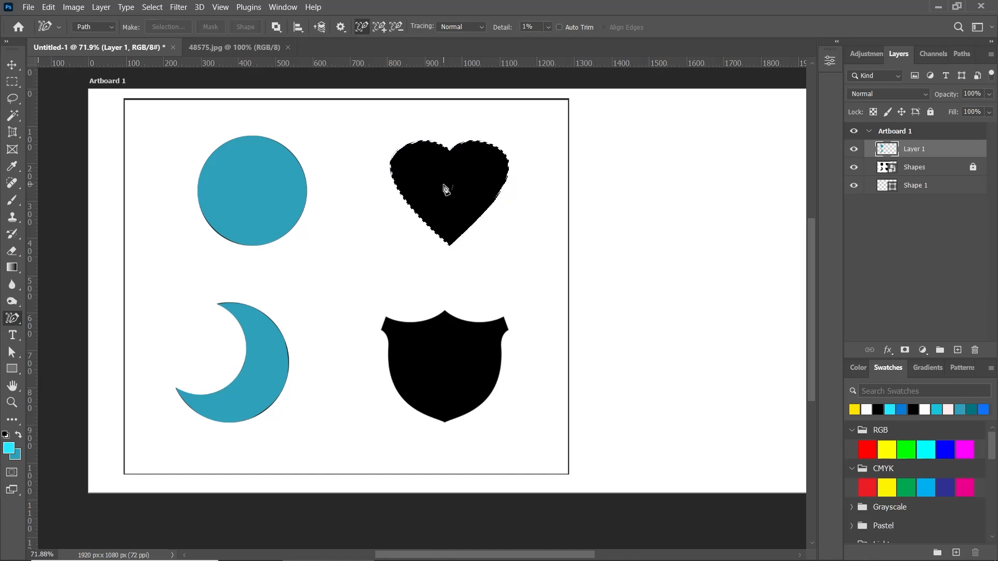
pyautogui.hotkey('alt', 'BackSpace')
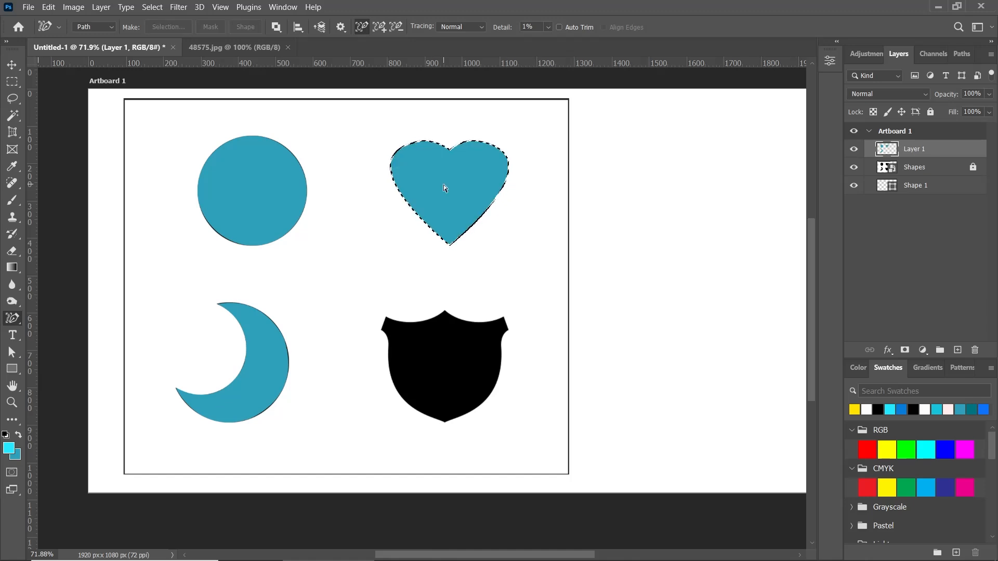
pyautogui.hotkey('ctrl', 'd')
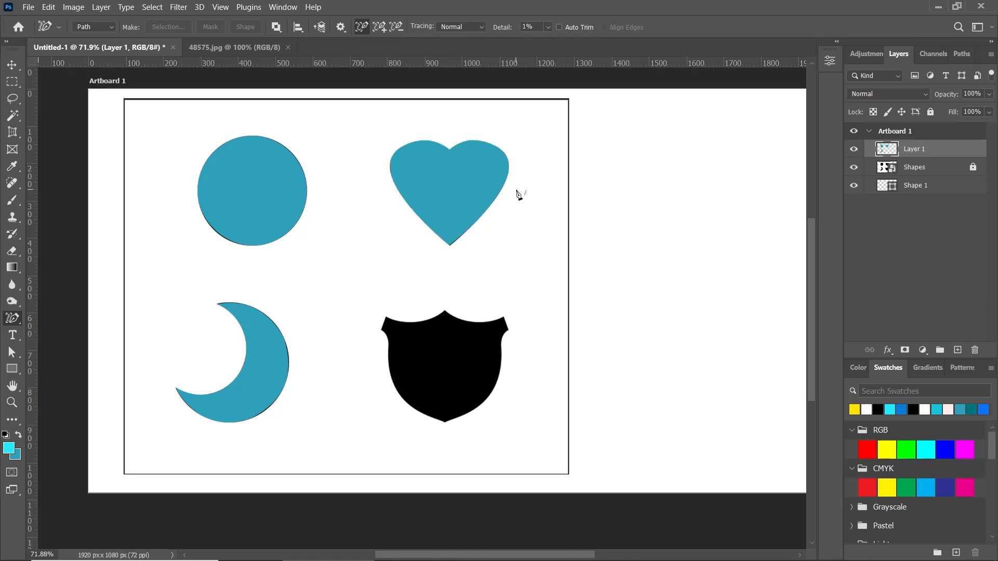
# Trace the shield with the Content-Aware Tracing tool and fill it as a selection with the teal background colour.
pyautogui.click(473, 329)
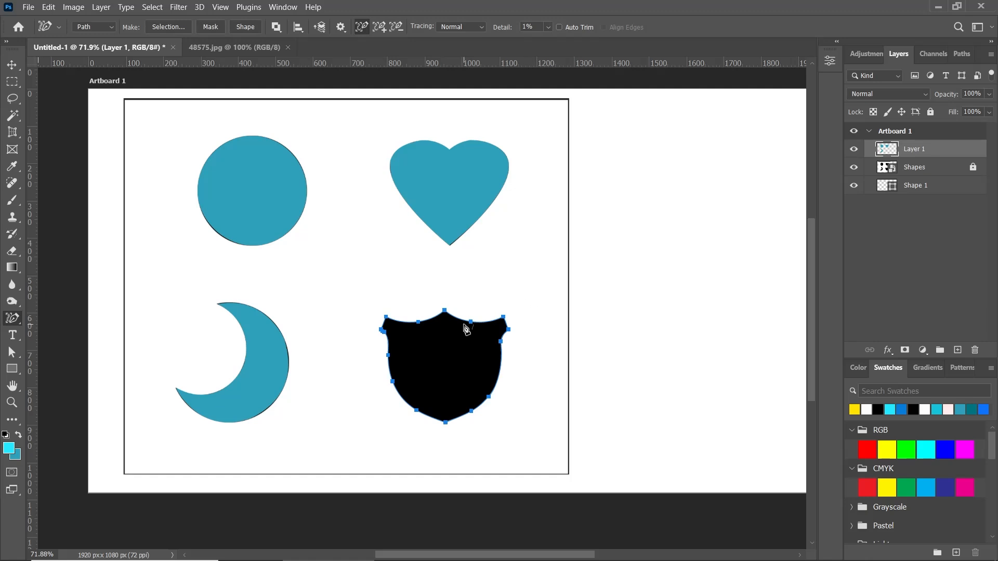
pyautogui.hotkey('ctrl', 'Return')
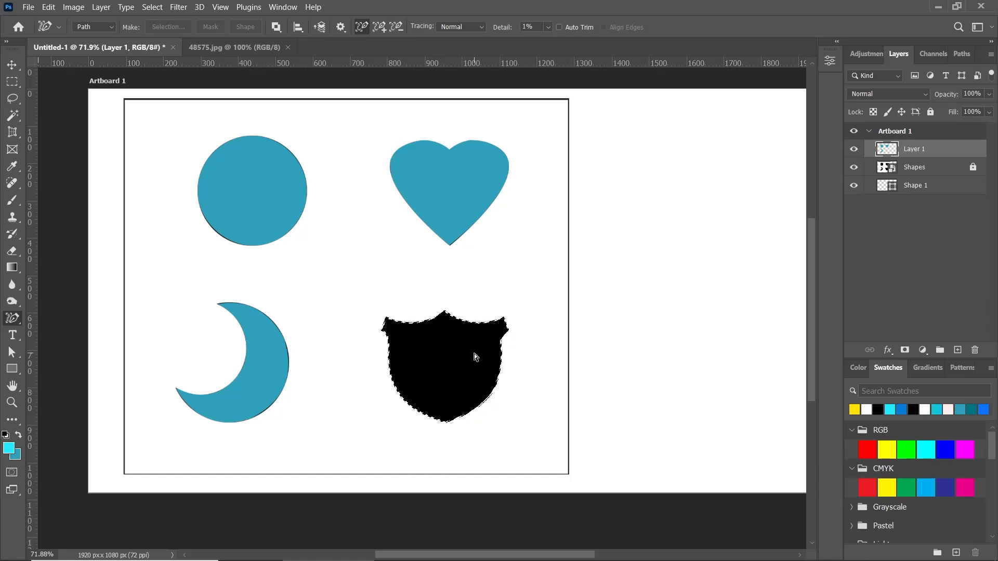
pyautogui.hotkey('ctrl', 'BackSpace')
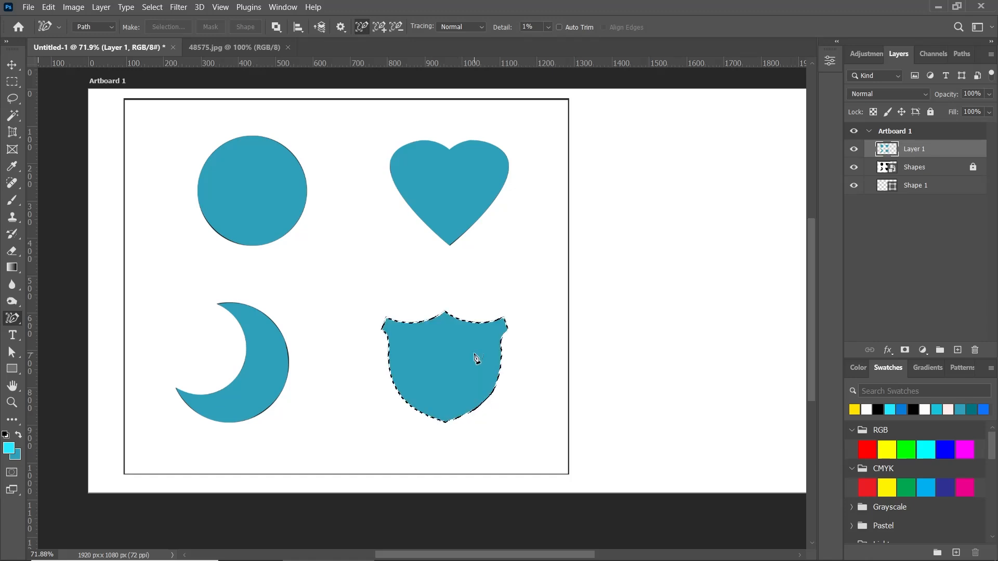
pyautogui.hotkey('ctrl', 'd')
# Move the layer of teal shapes sideways off the black originals and undo the move.
pyautogui.press('v')
pyautogui.scroll(-4, 562, 263)
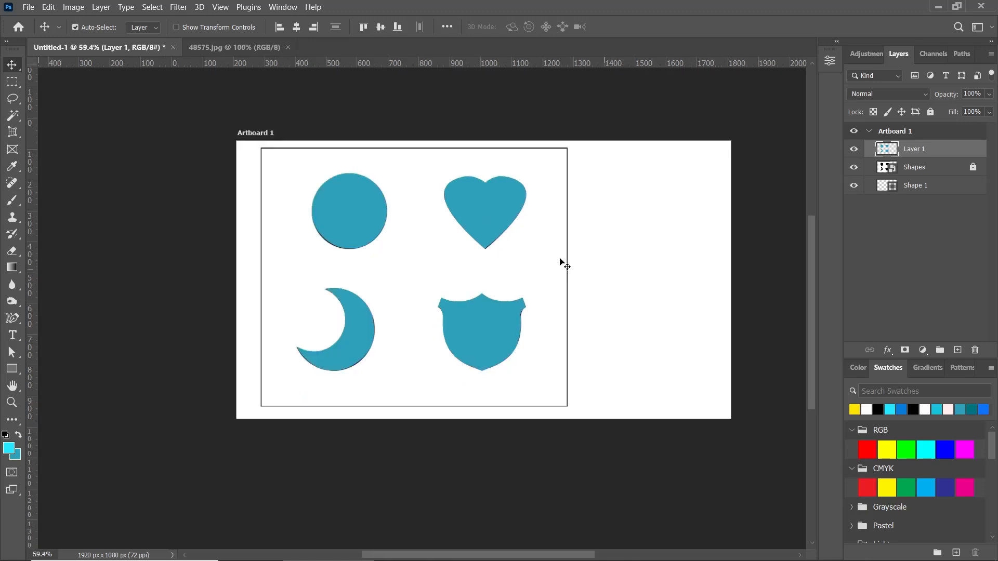
pyautogui.moveTo(507, 211); pyautogui.dragTo(690, 228)
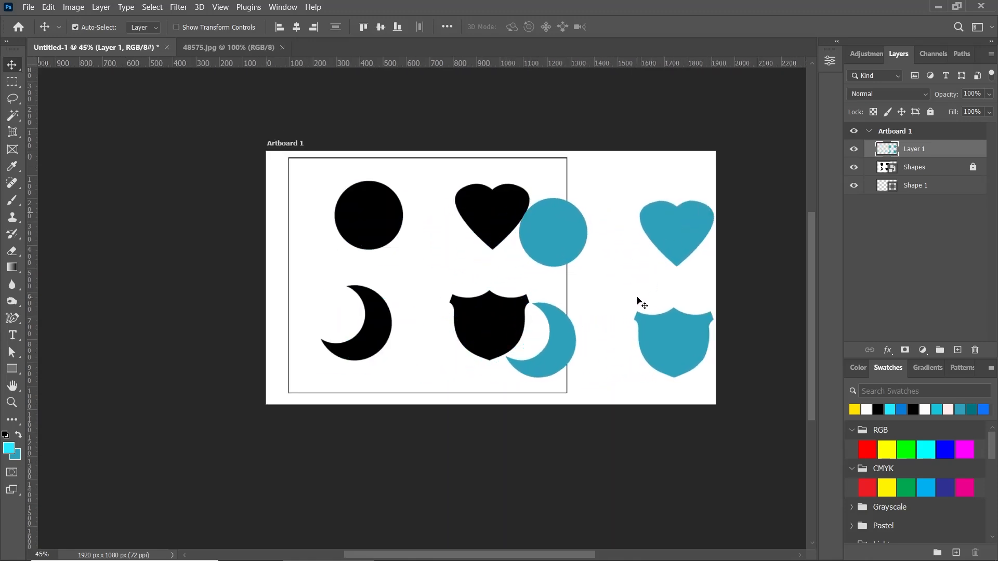
pyautogui.hotkey('ctrl', 'z')
pyautogui.scroll(1, 508, 225)
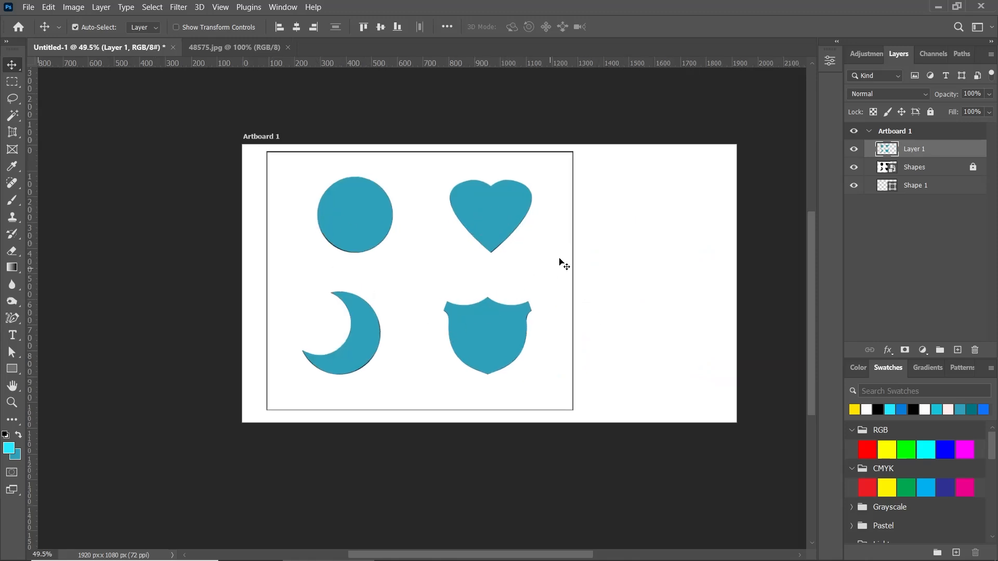
# Draw a closed freeform path with curved anchor points in the blank area beside the framed shapes using the Pen tool.
pyautogui.press('p')
pyautogui.scroll(2, 542, 212)
pyautogui.moveTo(544, 210); pyautogui.dragTo(577, 176)
pyautogui.moveTo(615, 244); pyautogui.dragTo(559, 342)
pyautogui.moveTo(550, 268); pyautogui.dragTo(489, 374)
pyautogui.click(498, 236)
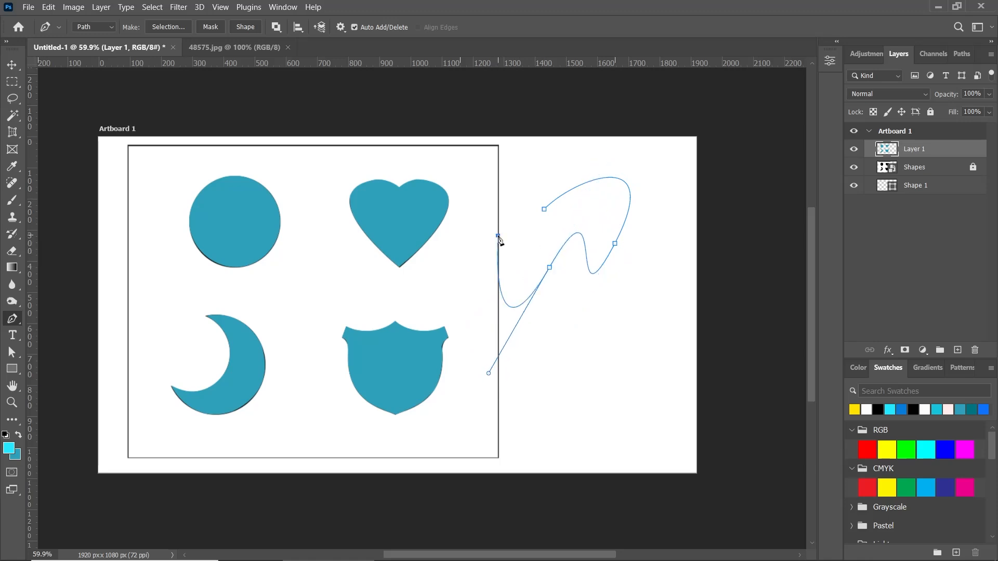
pyautogui.click(543, 209)
# Convert the freeform path to a selection, fill it with the teal background colour, and deselect.
pyautogui.hotkey('ctrl', 'Return')
pyautogui.hotkey('ctrl', 'BackSpace')
pyautogui.hotkey('ctrl', 'd')
pyautogui.moveTo(452, 391); pyautogui.dragTo(466, 374)
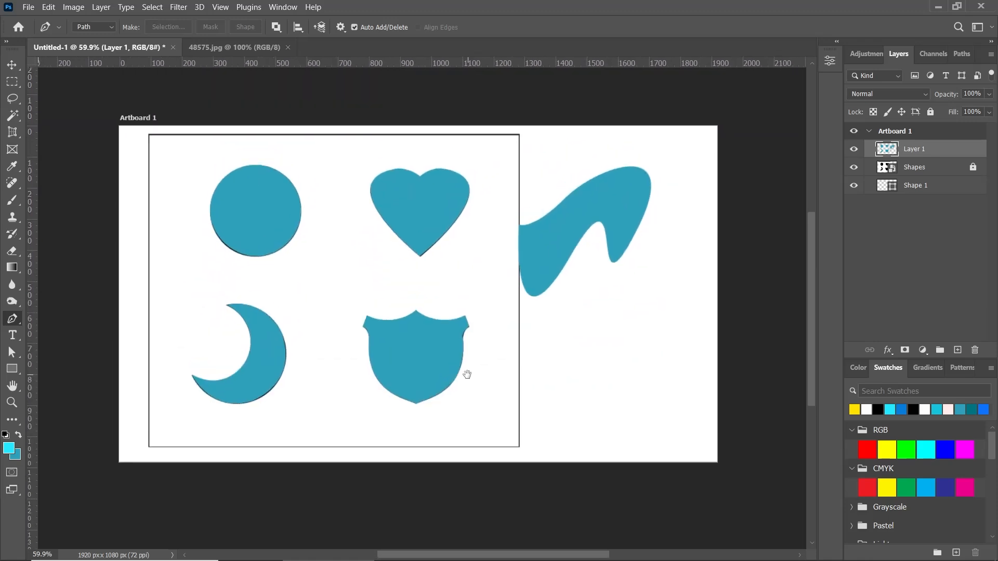
# Create a new 1920 x 1080 px document at 72 ppi with a white background.
pyautogui.click(29, 7)
pyautogui.click(54, 19)
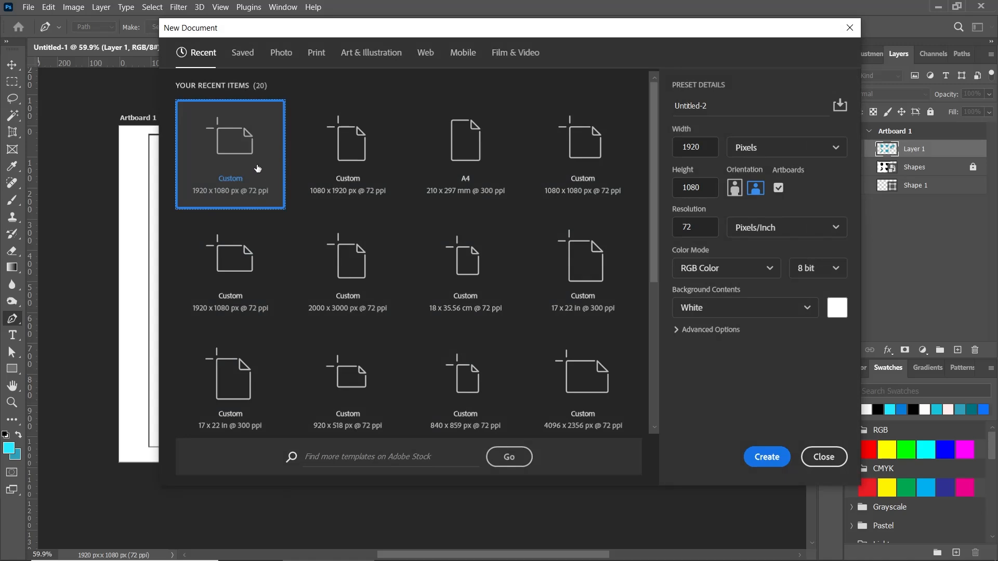
pyautogui.click(767, 458)
# Draw a wavy Pen tool path across the artboard's lower part, from its left edge through a curved middle anchor to beyond its right edge.
pyautogui.scroll(-2, 500, 344)
pyautogui.moveTo(500, 345); pyautogui.dragTo(496, 286)
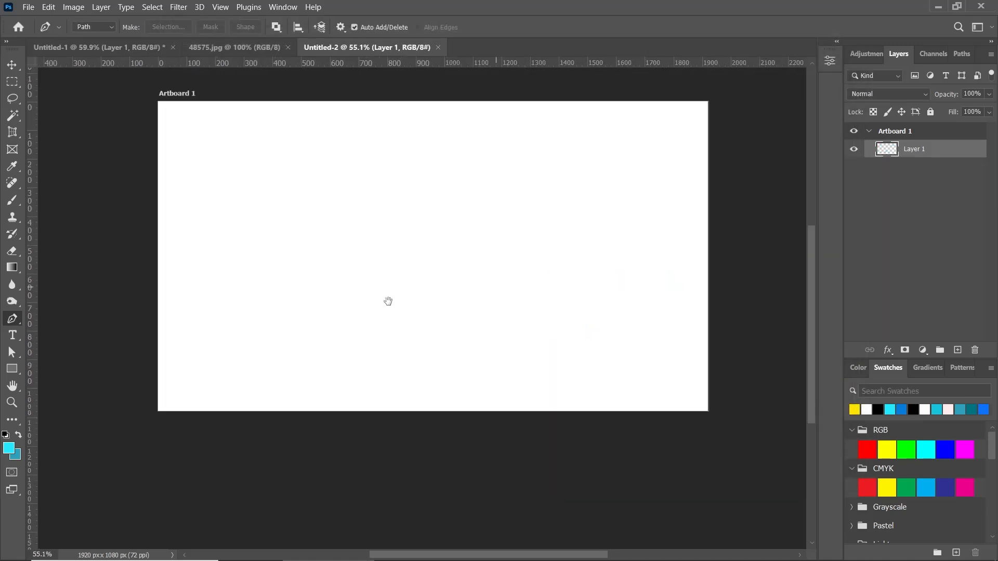
pyautogui.click(156, 339)
pyautogui.moveTo(405, 317); pyautogui.dragTo(515, 258)
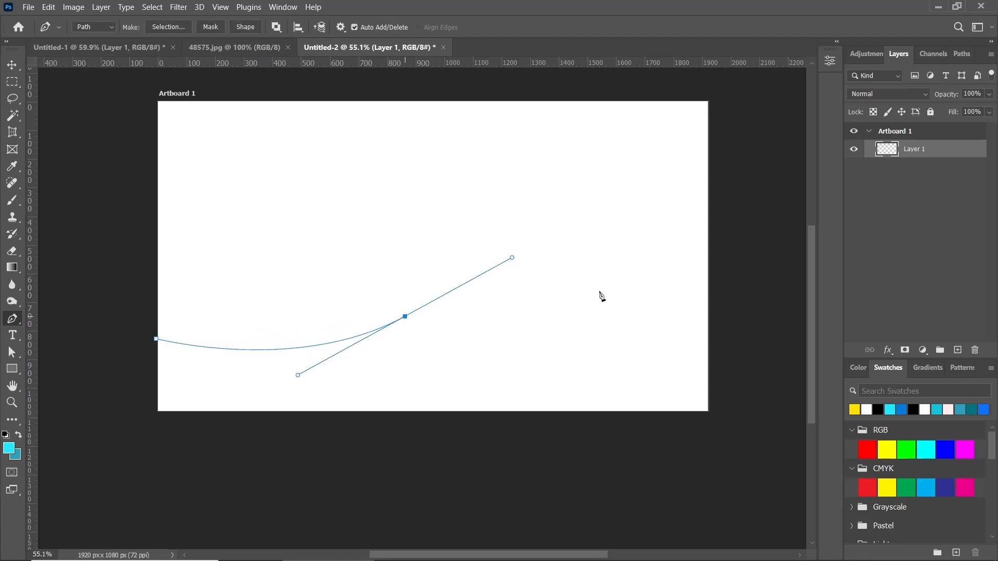
pyautogui.moveTo(725, 343); pyautogui.dragTo(783, 379)
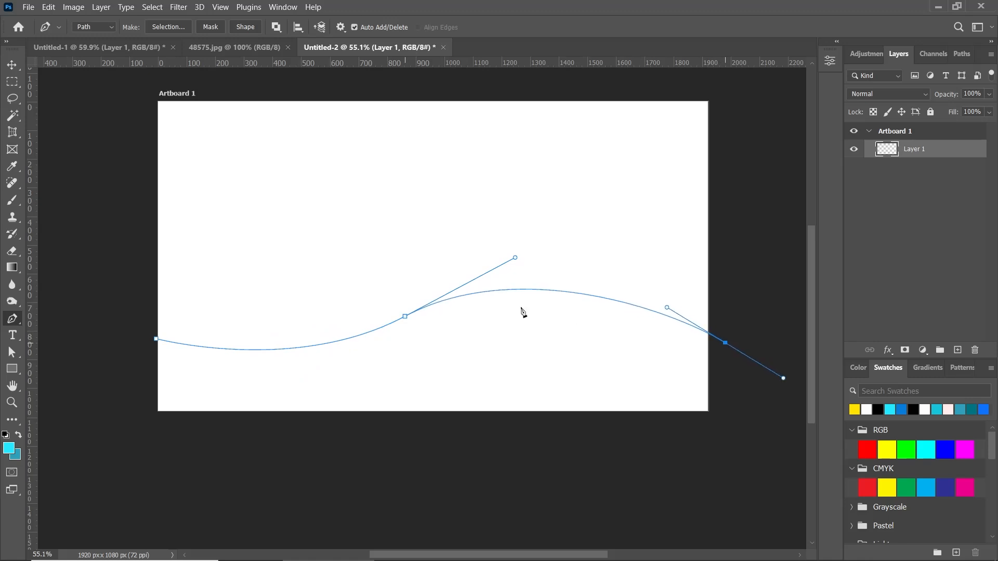
# Reshape the wave by lowering the middle anchor's right-hand direction handle and shifting that anchor slightly to the right.
pyautogui.moveTo(514, 258); pyautogui.dragTo(548, 274)
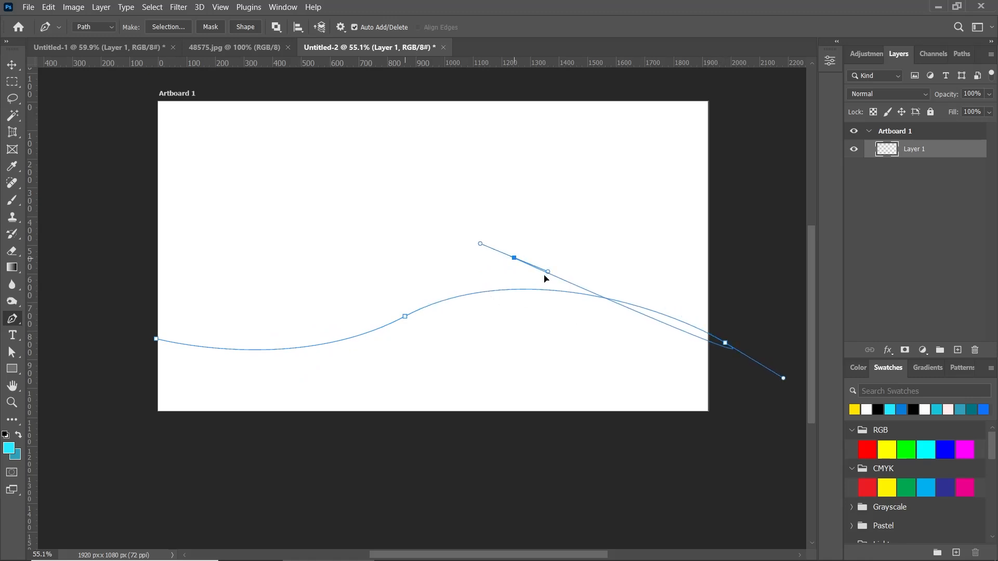
pyautogui.hotkey('ctrl', 'z')
pyautogui.moveTo(515, 259); pyautogui.dragTo(553, 283)
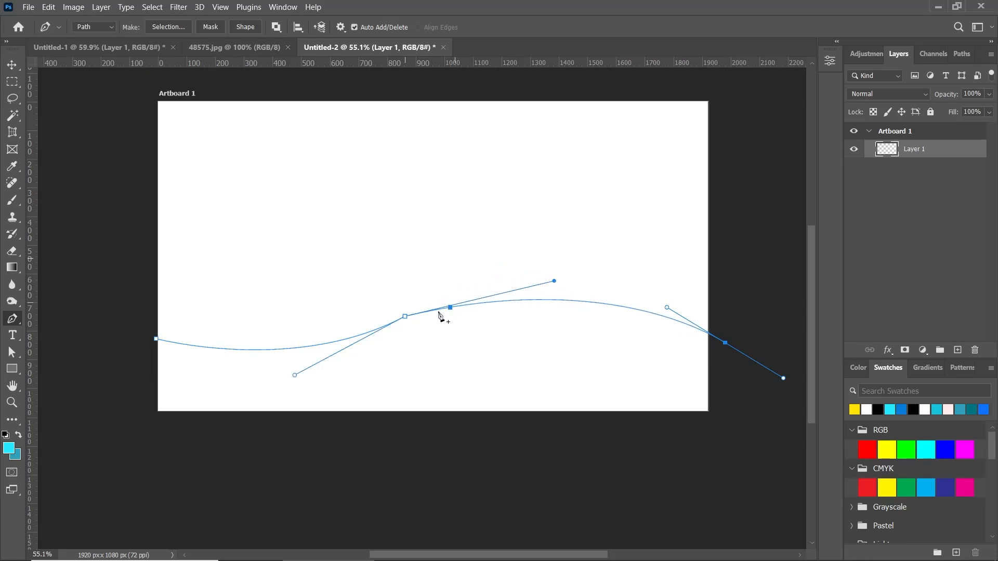
pyautogui.moveTo(406, 318); pyautogui.dragTo(436, 320)
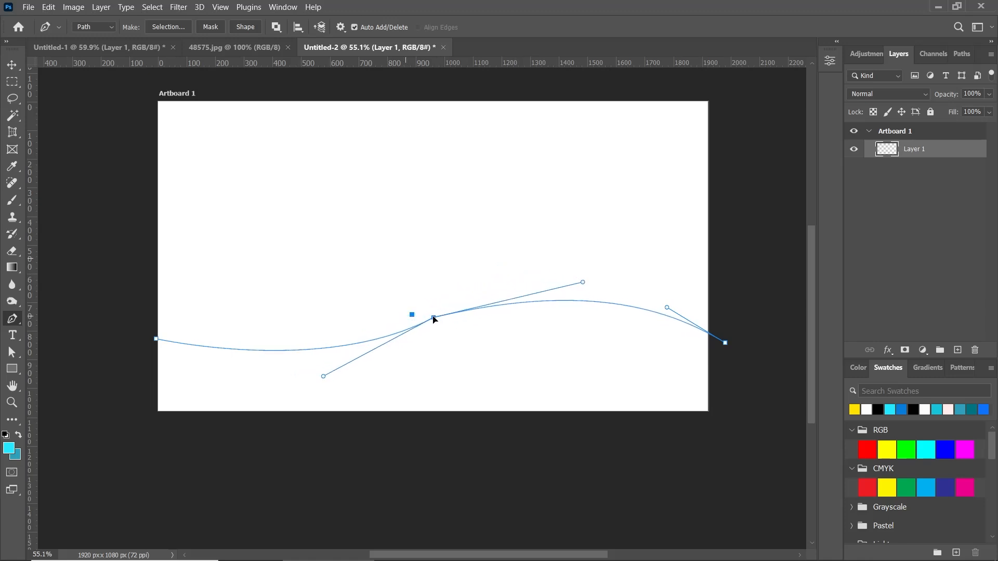
# Close the wave path around the outside of the artboard's lower edge and fill it as a selection with the teal background colour.
pyautogui.click(726, 345)
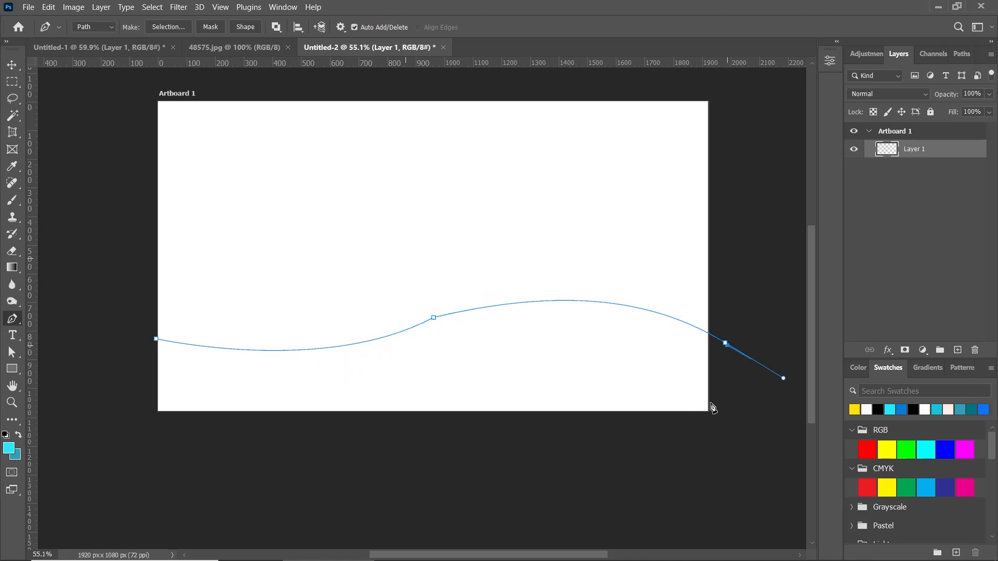
pyautogui.click(726, 424)
pyautogui.click(405, 436)
pyautogui.click(130, 428)
pyautogui.click(142, 334)
pyautogui.click(157, 340)
pyautogui.hotkey('ctrl', 'Return')
pyautogui.hotkey('ctrl', 'BackSpace')
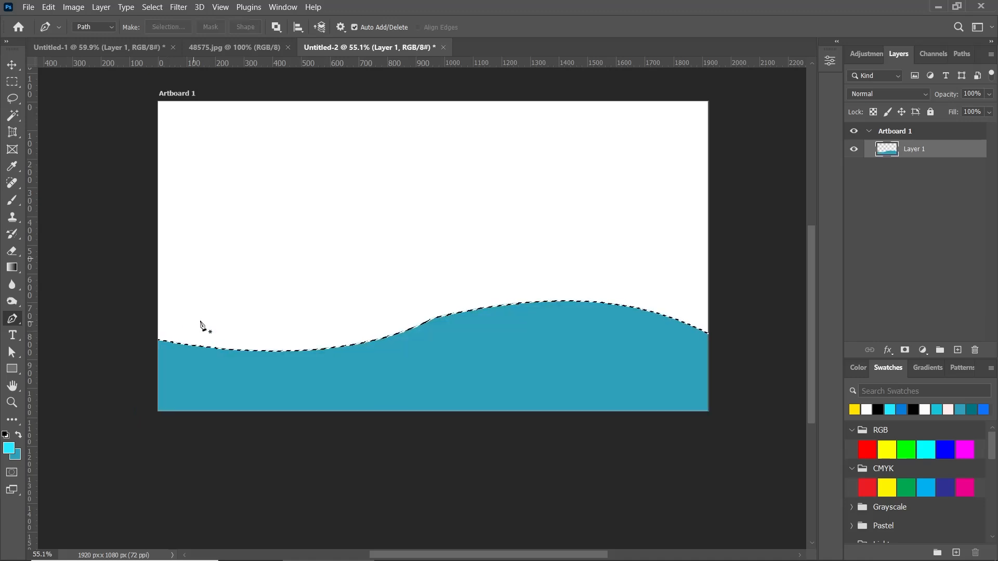
# Switch to the Move tool and deselect the filled wave.
pyautogui.click(12, 64)
pyautogui.scroll(-3, 367, 236)
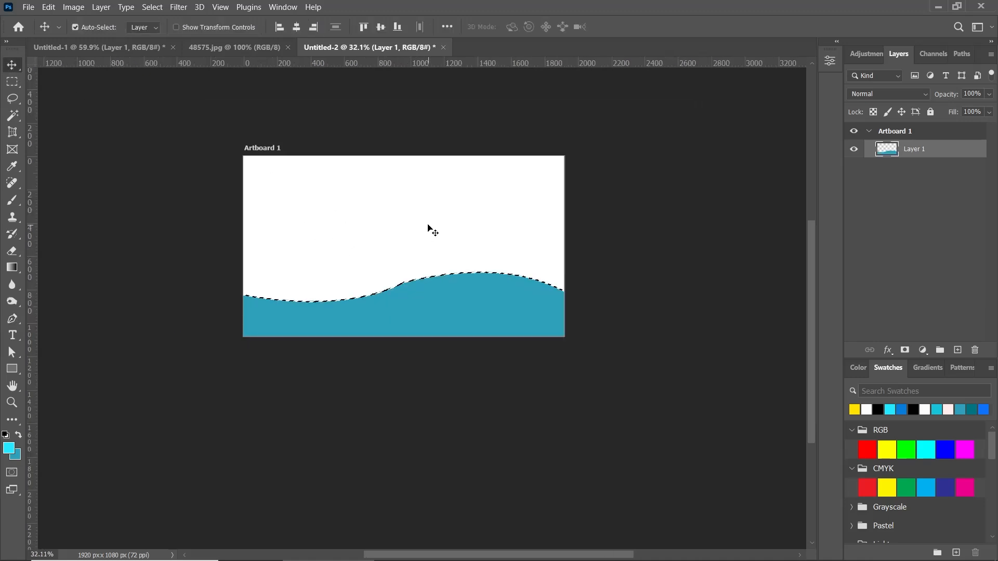
pyautogui.scroll(2, 428, 229)
pyautogui.hotkey('ctrl', 'd')
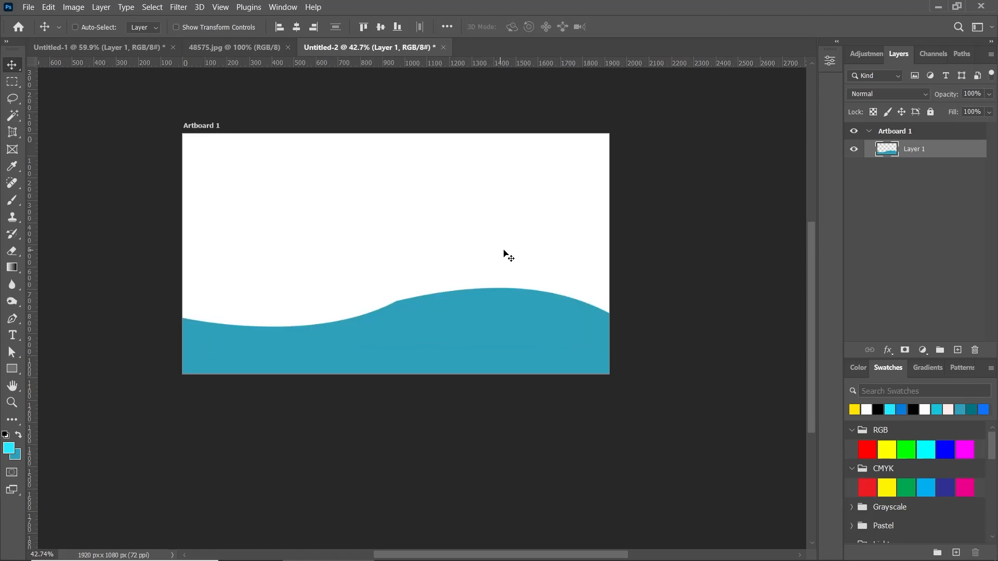
pyautogui.moveTo(503, 250); pyautogui.dragTo(519, 259)
# Draw a closed S-curved Pen tool path around the artboard's upper-right corner, starting above its upper edge and passing outside its right edge.
pyautogui.click(12, 318)
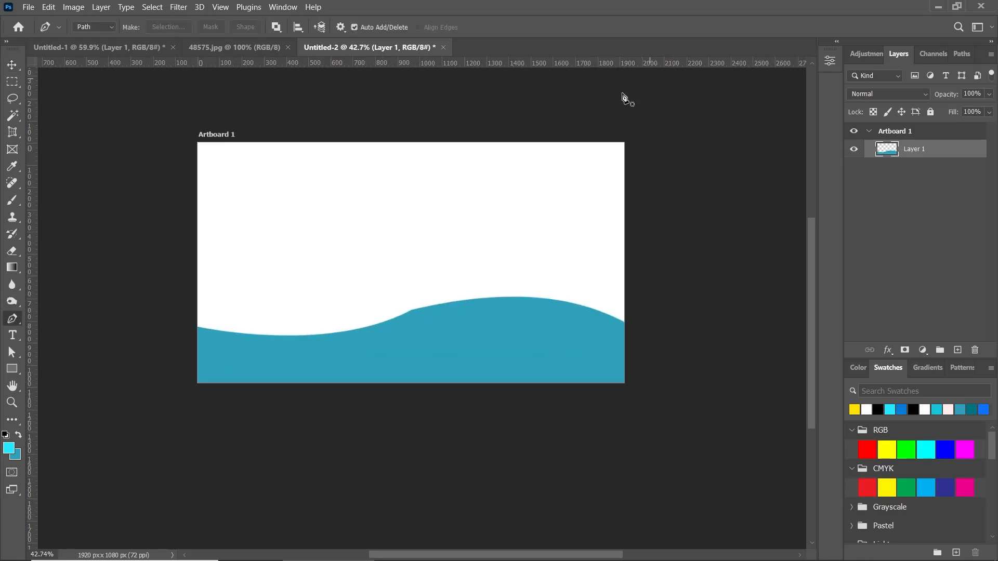
pyautogui.click(546, 132)
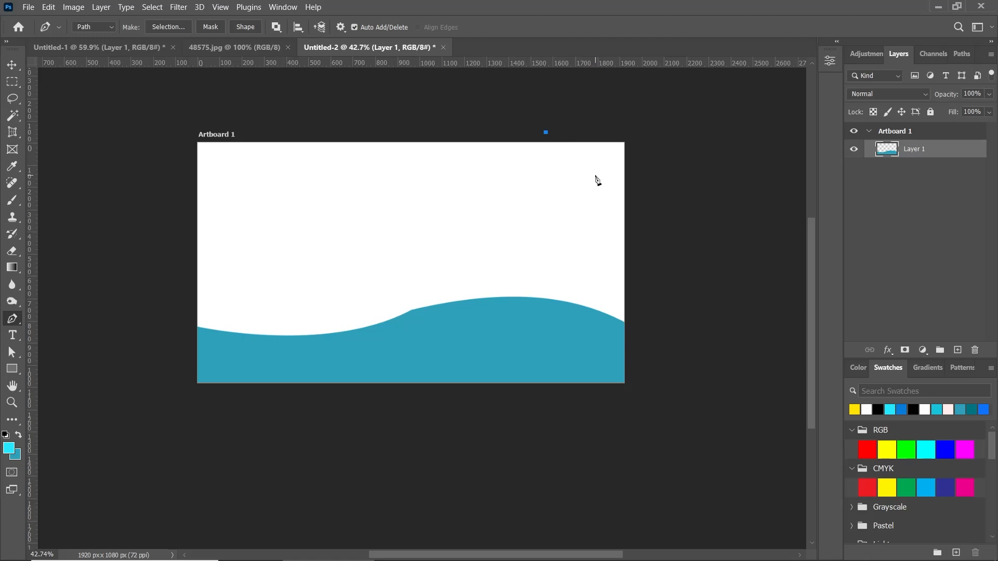
pyautogui.moveTo(598, 168); pyautogui.dragTo(657, 227)
pyautogui.moveTo(651, 128); pyautogui.dragTo(585, 127)
pyautogui.click(546, 133)
# Turn the corner path into a selection, fill it with the cyan foreground colour on Layer 1 and deselect it.
pyautogui.hotkey('ctrl', 'Return')
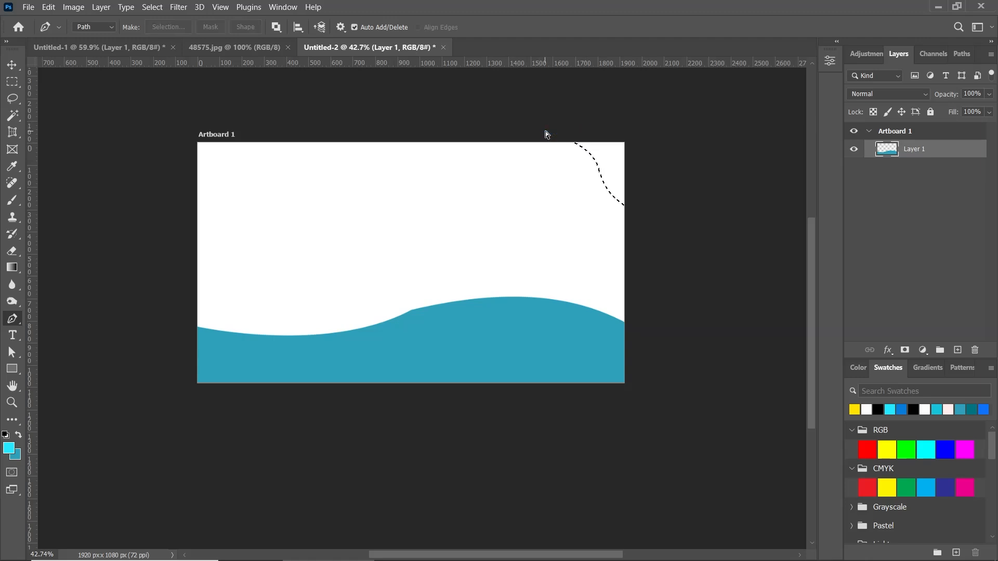
pyautogui.hotkey('alt', 'BackSpace')
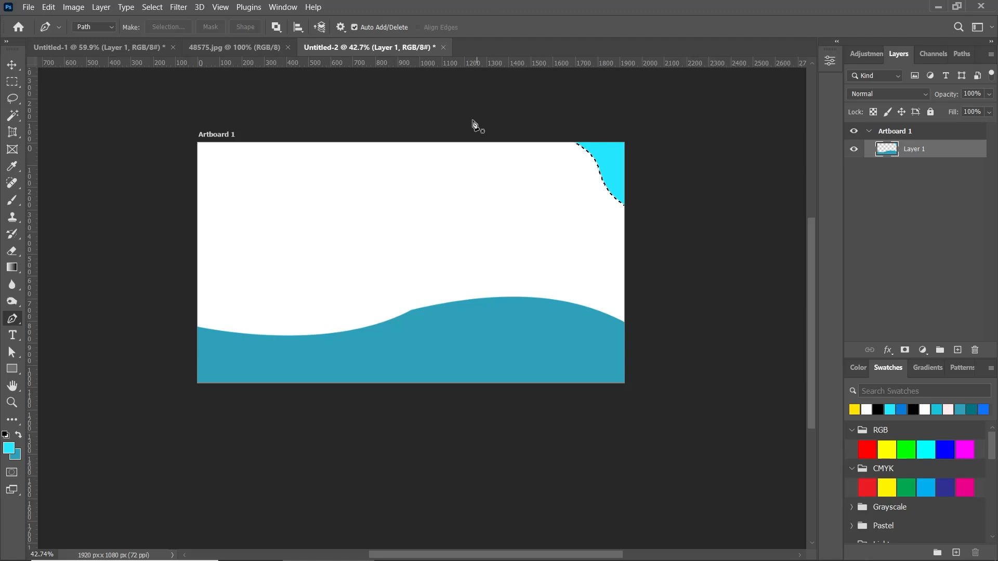
pyautogui.click(10, 64)
pyautogui.hotkey('ctrl', 'd')
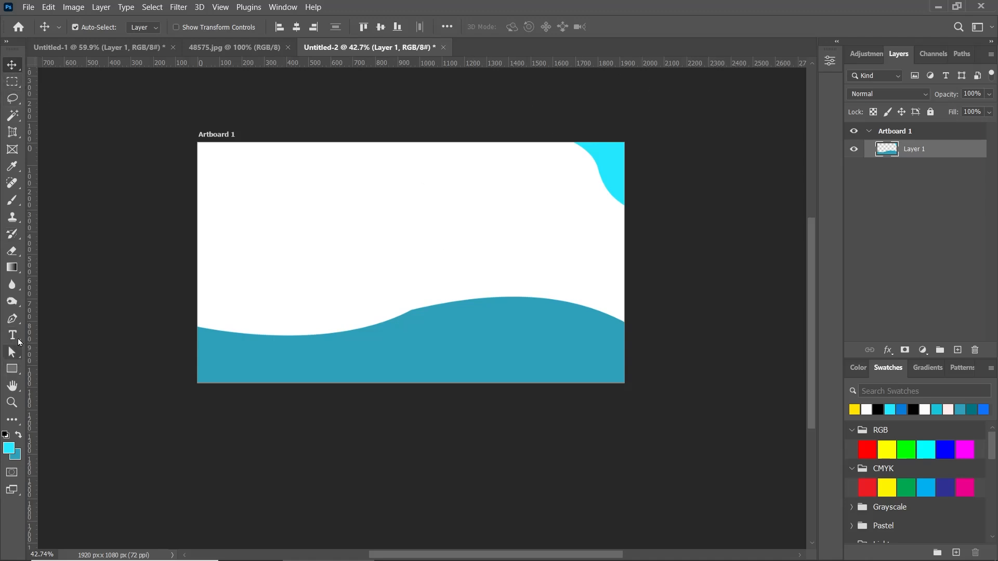
# Draw a rounded closed outline and a heart in two strokes on the artboard's white area with the Freeform Pen tool.
pyautogui.moveTo(12, 319); pyautogui.dragTo(79, 331)
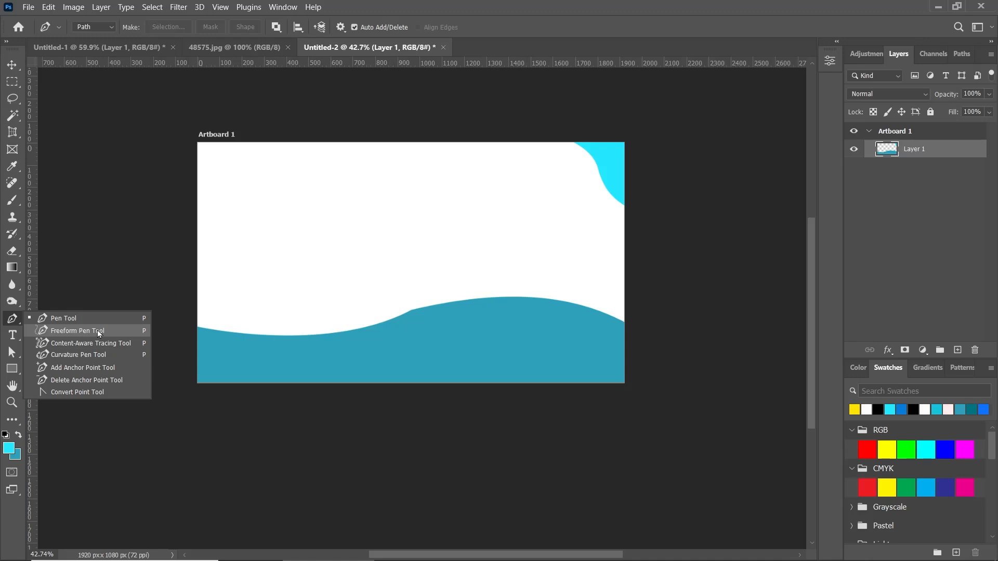
pyautogui.click(98, 330)
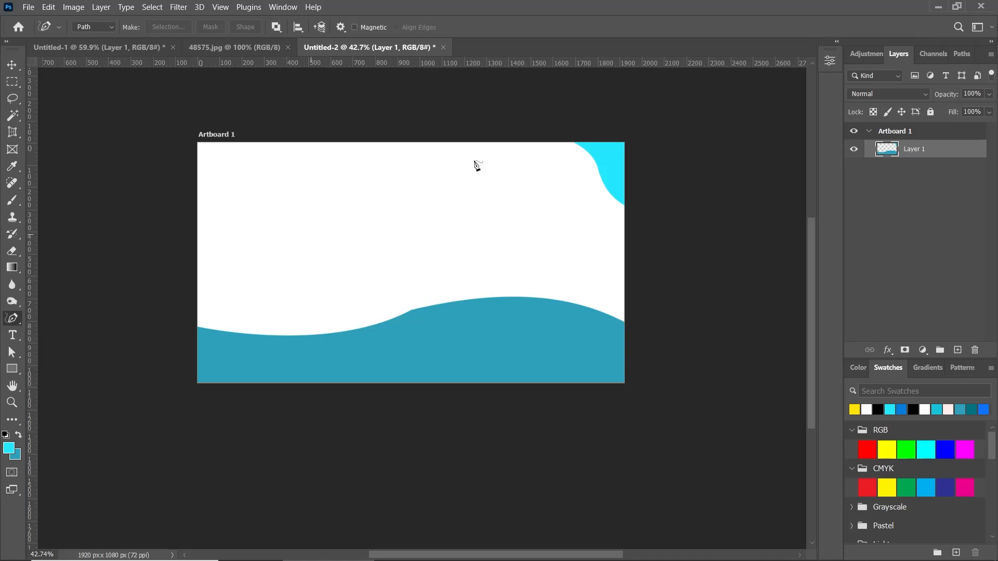
pyautogui.moveTo(289, 221)
pyautogui.mouseDown()
pyautogui.moveTo(332, 254)
pyautogui.moveTo(289, 223)
pyautogui.mouseUp()
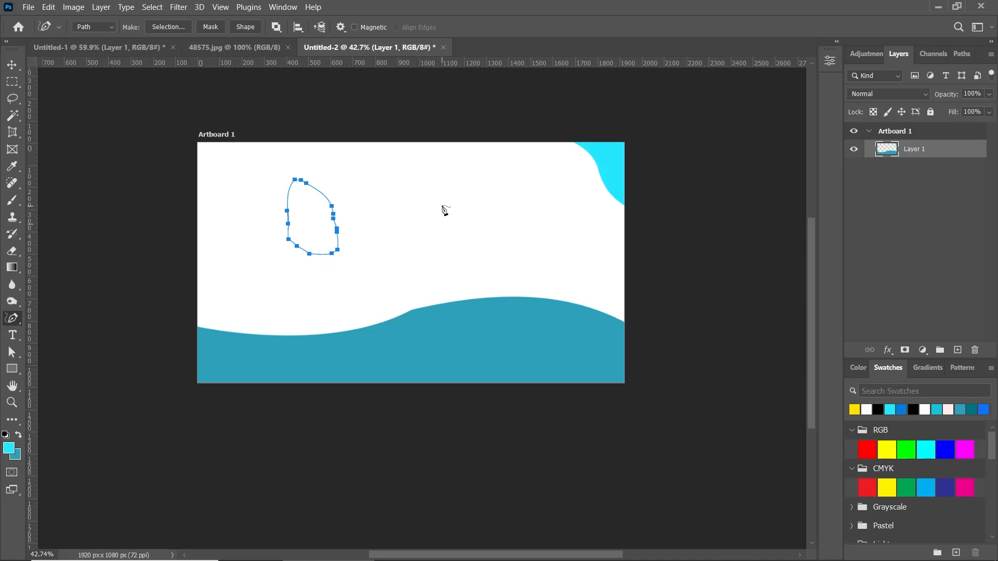
pyautogui.moveTo(443, 210)
pyautogui.mouseDown()
pyautogui.moveTo(454, 183)
pyautogui.moveTo(483, 212)
pyautogui.moveTo(465, 261)
pyautogui.moveTo(433, 283)
pyautogui.mouseUp()
pyautogui.moveTo(441, 205)
pyautogui.mouseDown()
pyautogui.moveTo(398, 204)
pyautogui.moveTo(440, 287)
pyautogui.mouseUp()
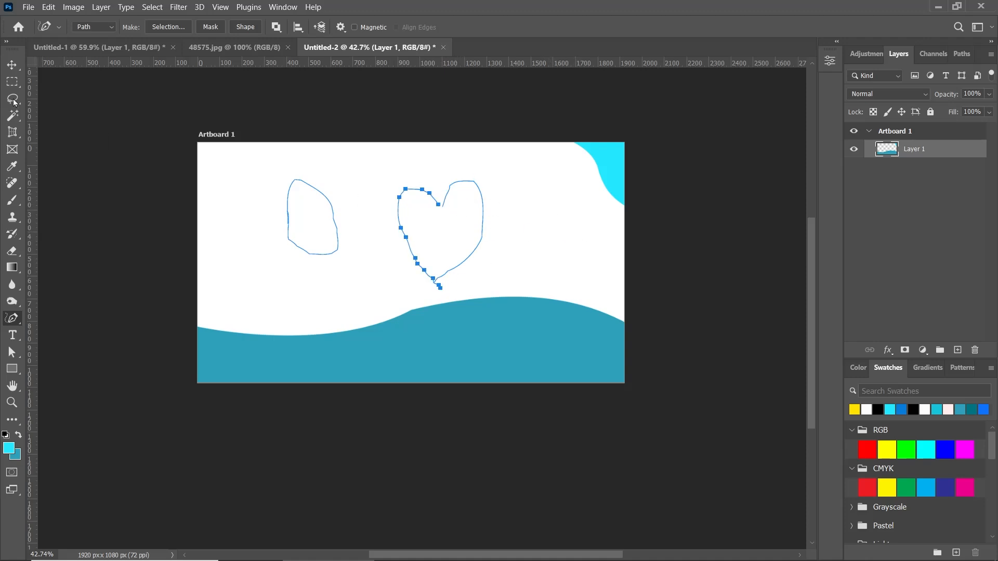
# Switch from the Freeform Pen tool back to the standard Pen tool.
pyautogui.rightClick(12, 318)
pyautogui.click(52, 318)
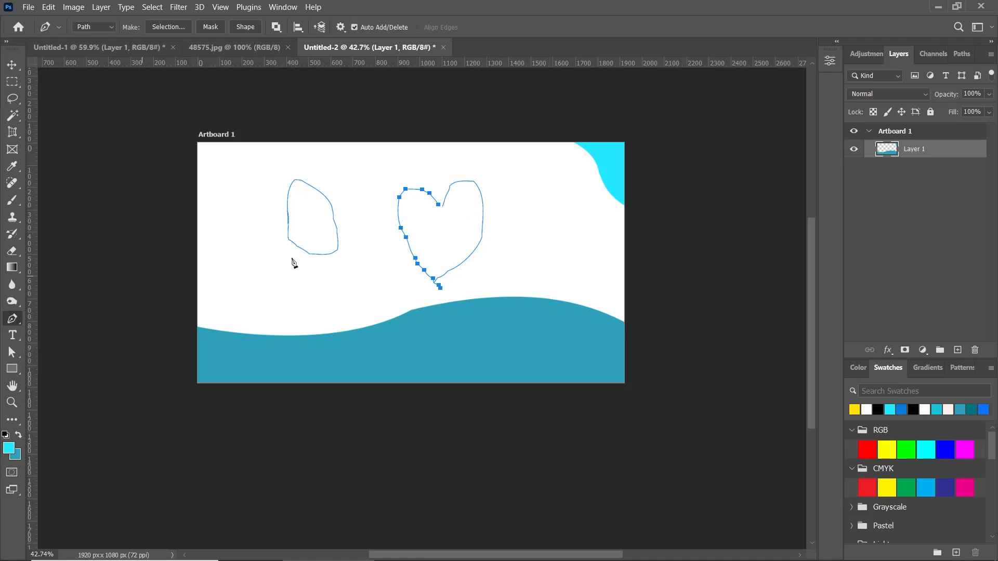
pyautogui.scroll(2, 299, 306)
pyautogui.scroll(4, 302, 300)
pyautogui.moveTo(303, 289); pyautogui.dragTo(351, 304)
pyautogui.scroll(-2, 458, 226)
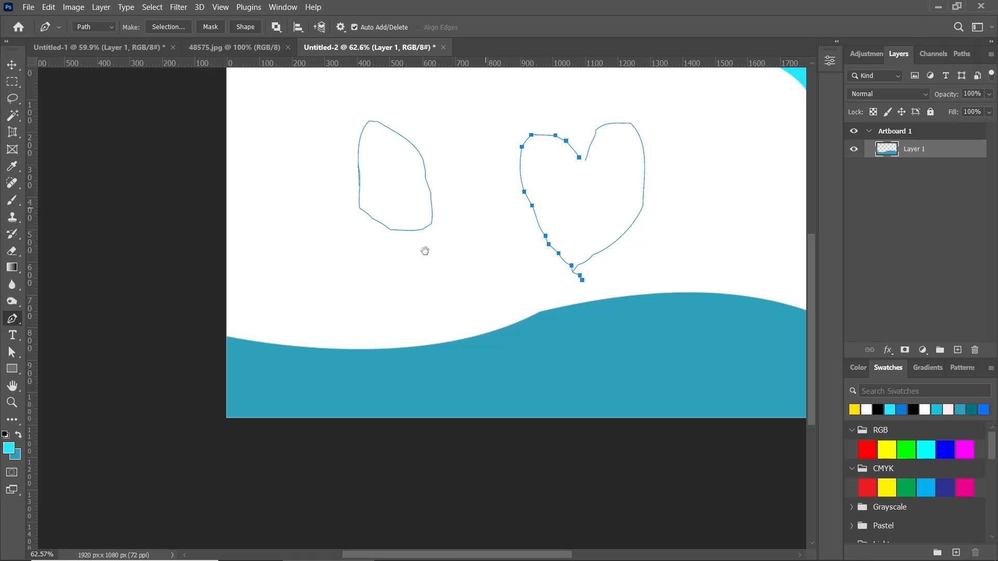
pyautogui.scroll(-1, 460, 231)
pyautogui.scroll(1, 463, 215)
pyautogui.scroll(2, 322, 305)
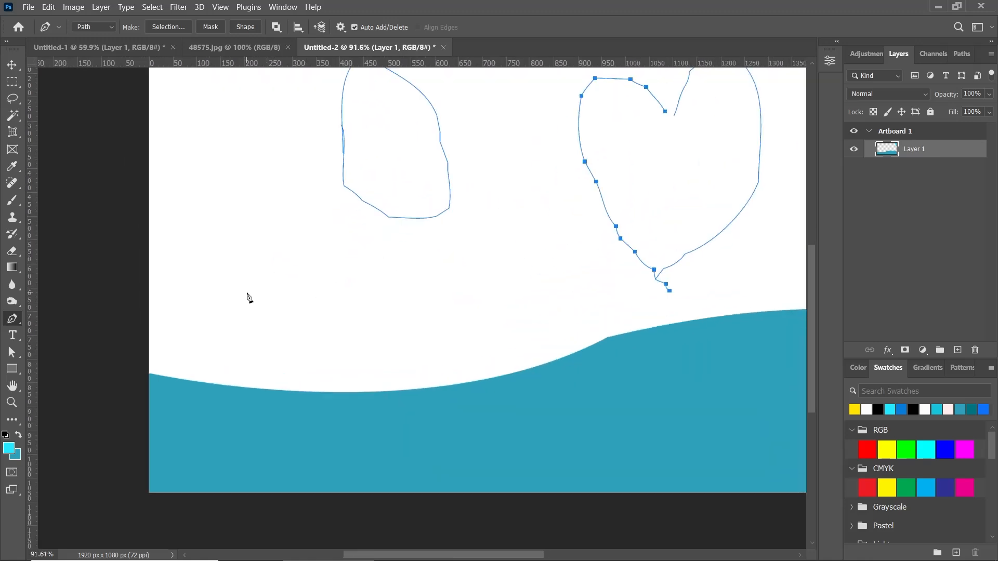
# Switch to the Untitled-1 document and hide Layer 1 with its filled tracings.
pyautogui.click(134, 47)
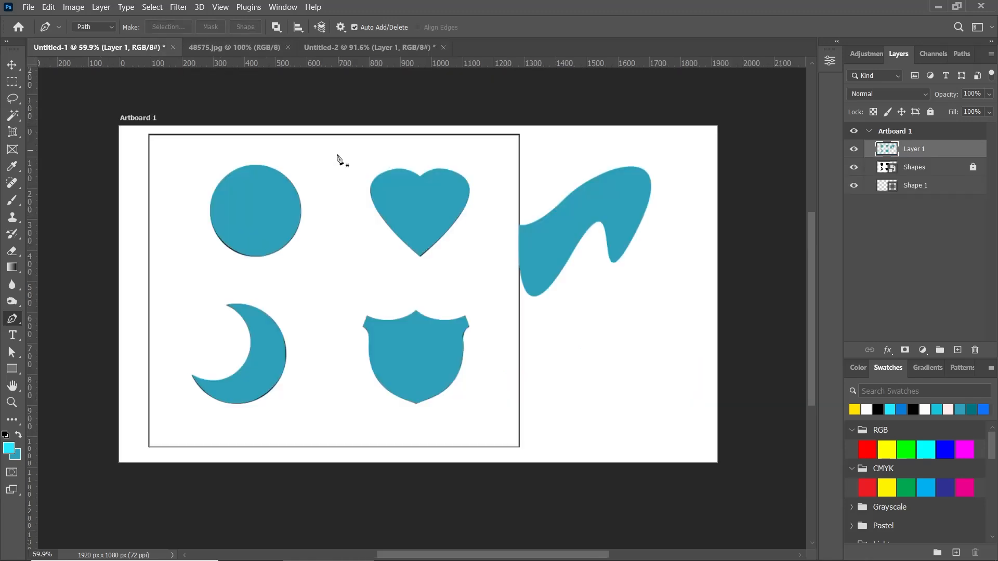
pyautogui.scroll(-2, 341, 156)
pyautogui.scroll(1, 399, 244)
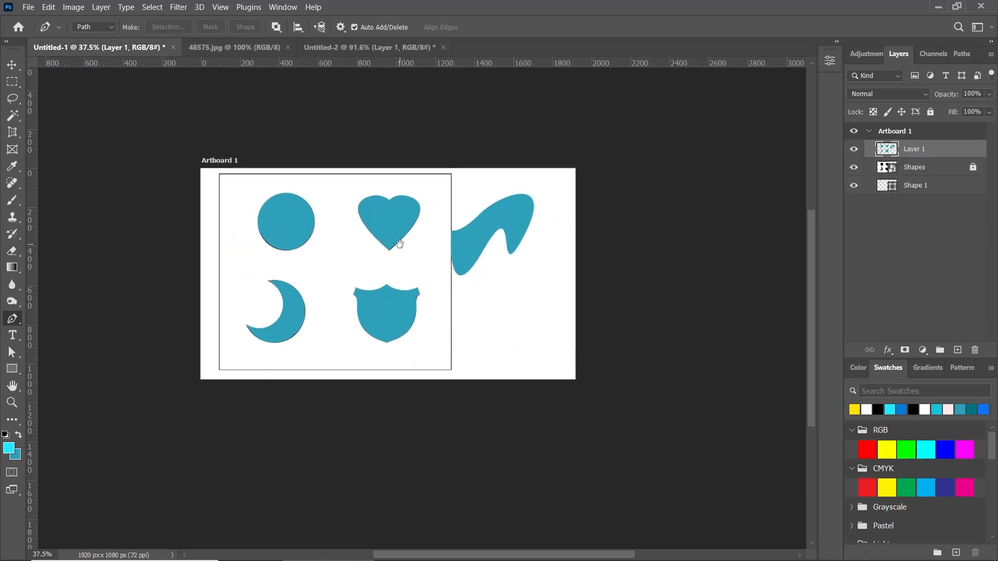
pyautogui.click(855, 150)
pyautogui.scroll(2, 323, 269)
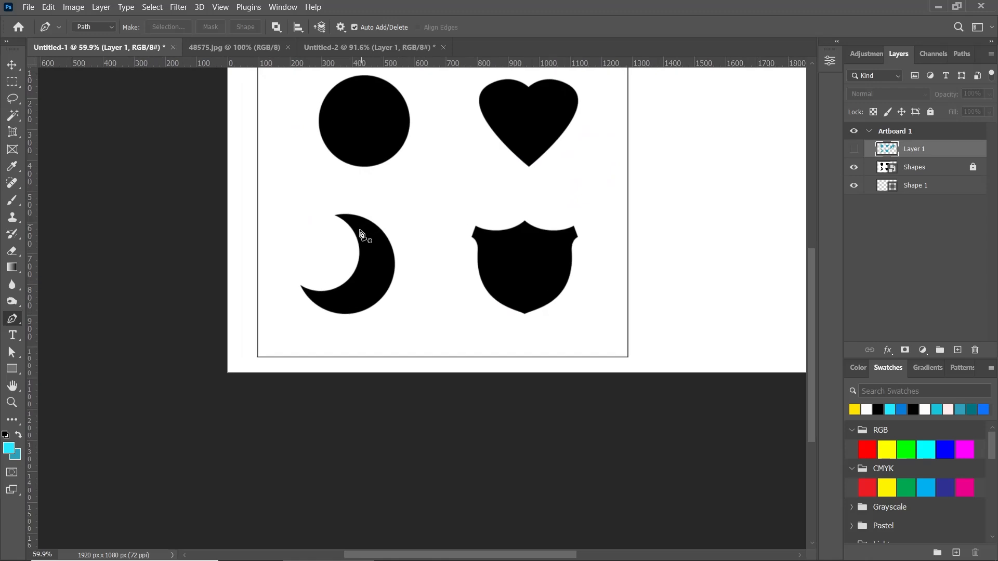
# Start a Pen tool path at the shield's upper-left corner and curve it to the centre peak, adjusting the handle to fit the edge.
pyautogui.scroll(2, 362, 234)
pyautogui.scroll(2, 435, 250)
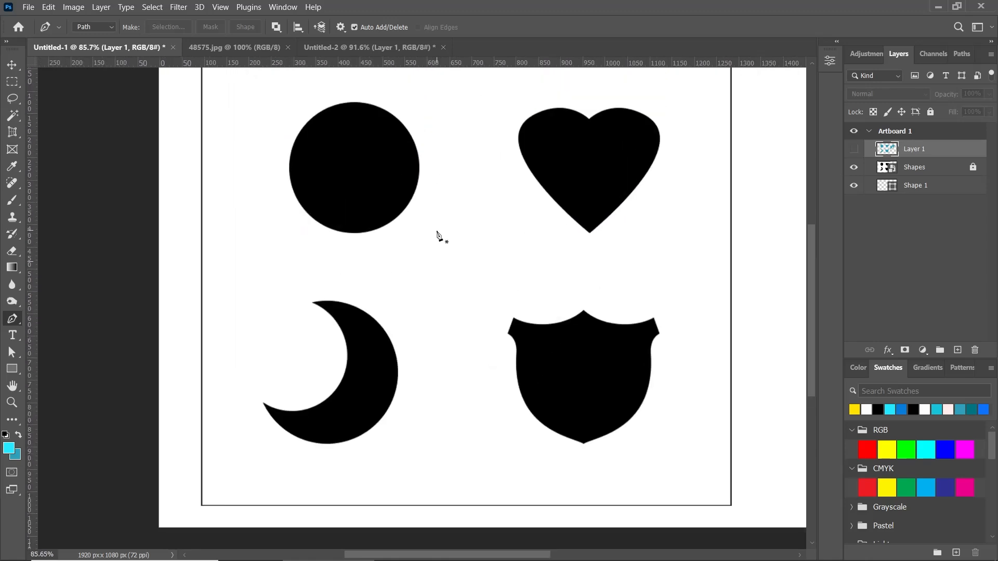
pyautogui.scroll(4, 602, 330)
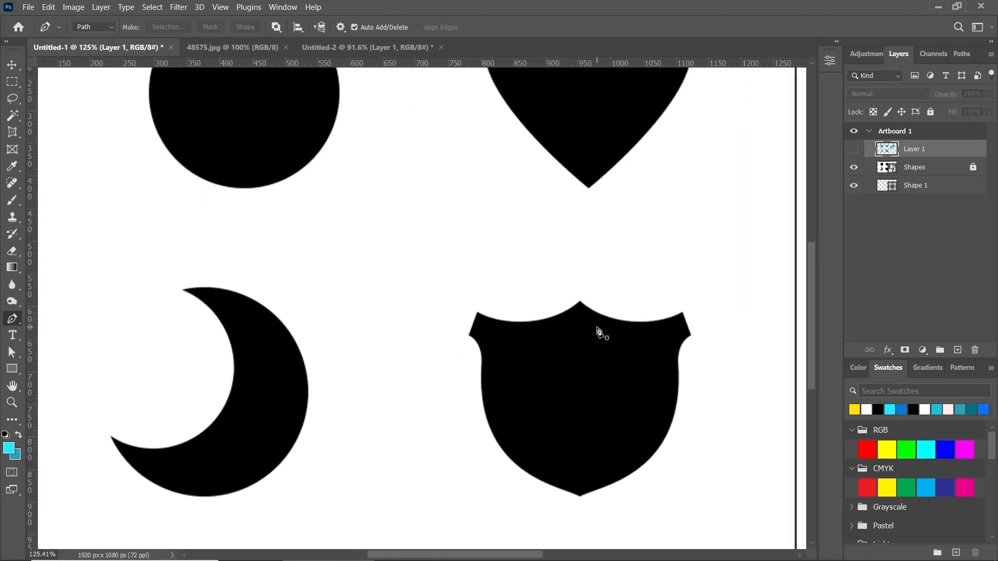
pyautogui.scroll(1, 480, 302)
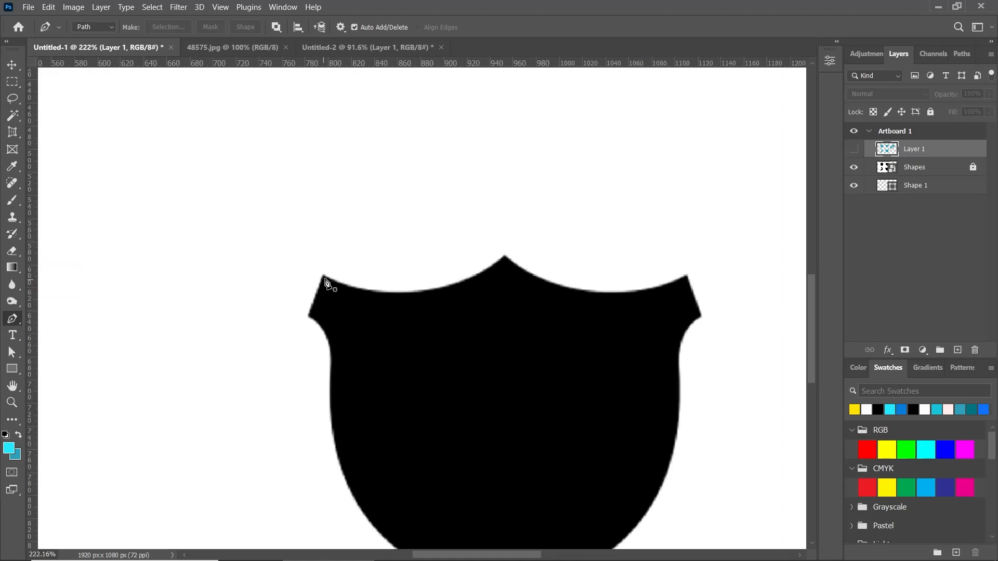
pyautogui.click(324, 278)
pyautogui.moveTo(504, 257); pyautogui.dragTo(596, 190)
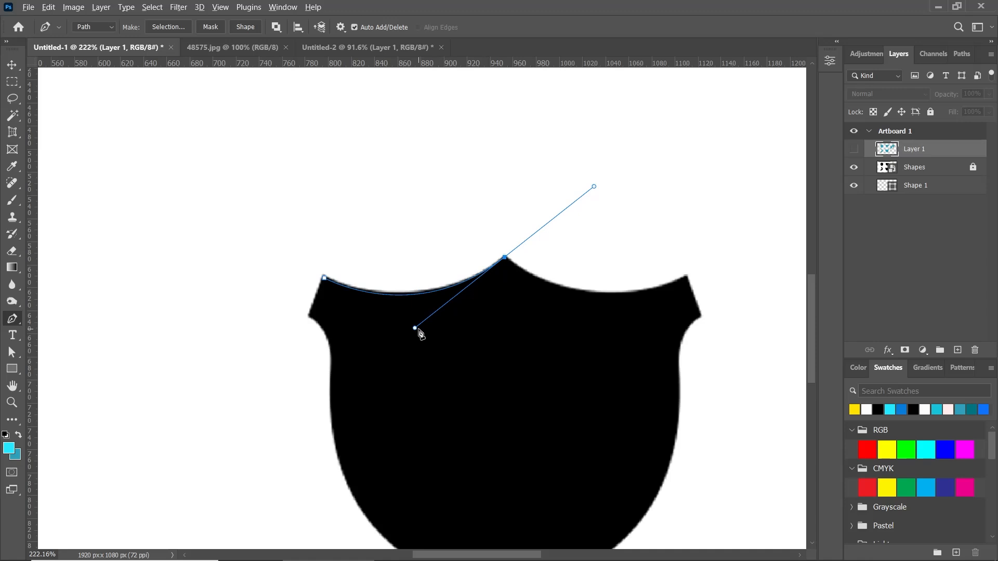
pyautogui.moveTo(415, 328); pyautogui.dragTo(413, 326)
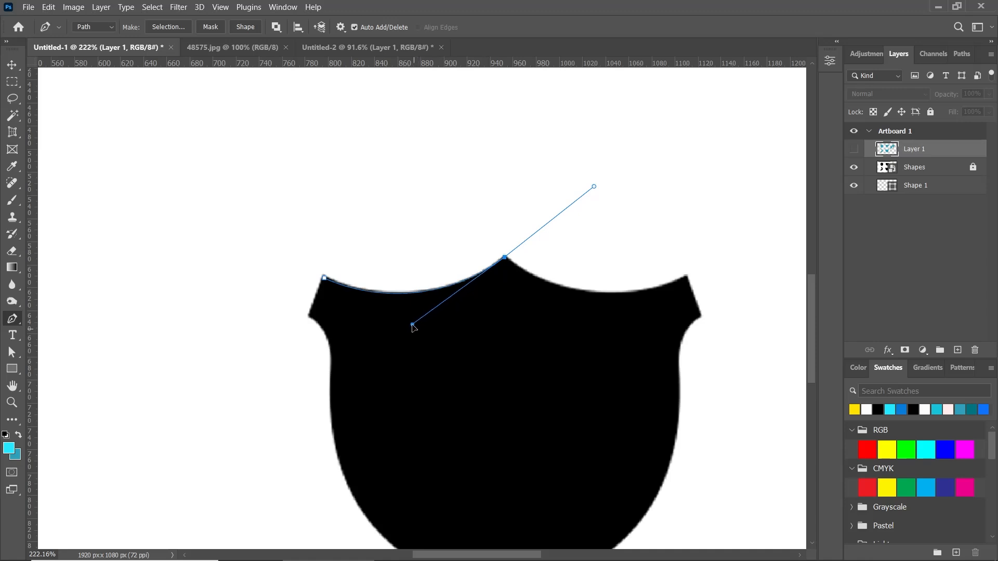
# Make the peak a corner point, curve the path to the shield's upper-right corner and add a straight segment down to the right notch.
pyautogui.keyDown('alt'); pyautogui.click(505, 258); pyautogui.keyUp('alt')
pyautogui.moveTo(687, 276); pyautogui.dragTo(788, 233)
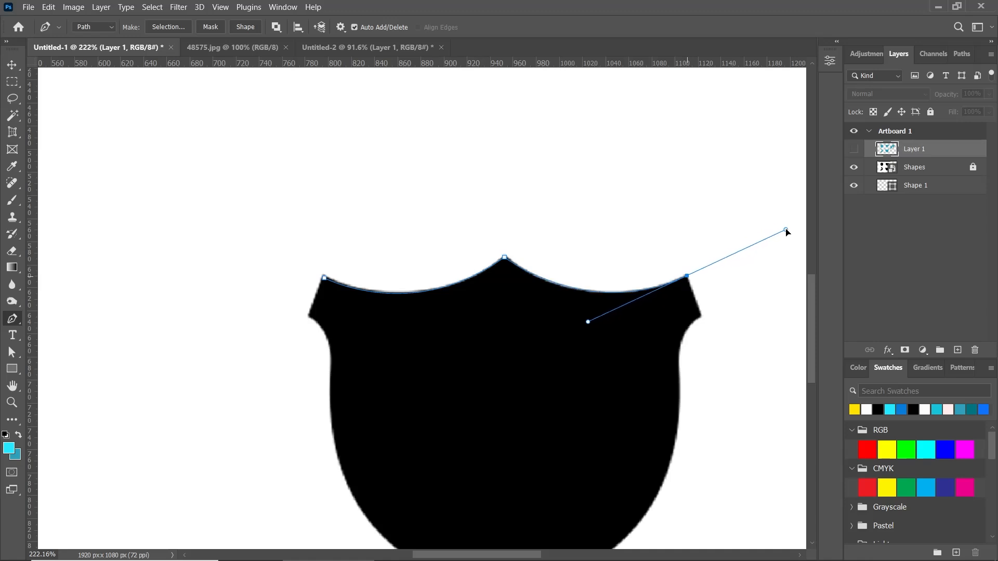
pyautogui.moveTo(776, 230); pyautogui.dragTo(777, 230)
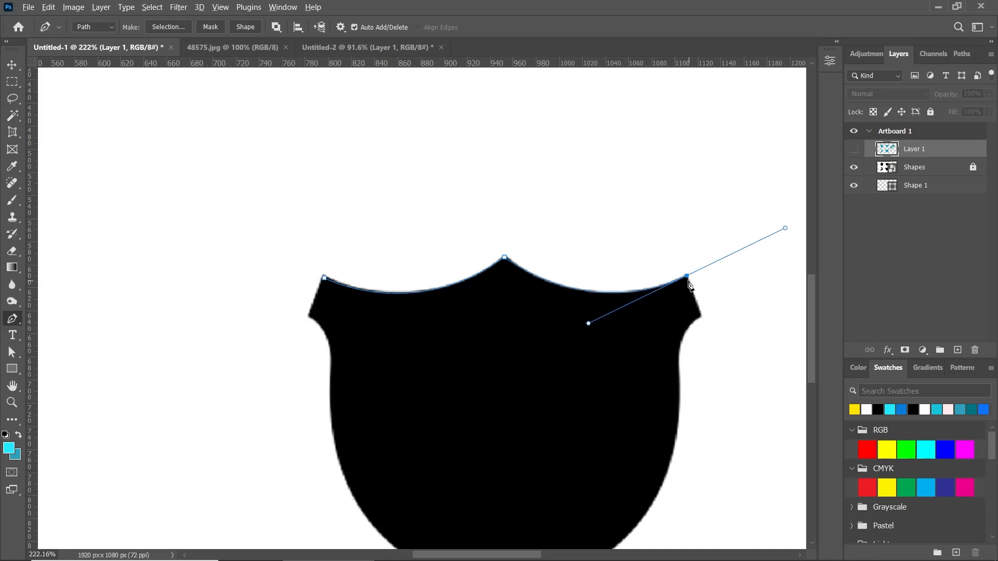
pyautogui.click(688, 278)
pyautogui.click(700, 318)
# Curve the path down the shield's right side with anchors below the notch and on the lower-right curve, adjusting the handle to fit.
pyautogui.scroll(-2, 642, 292)
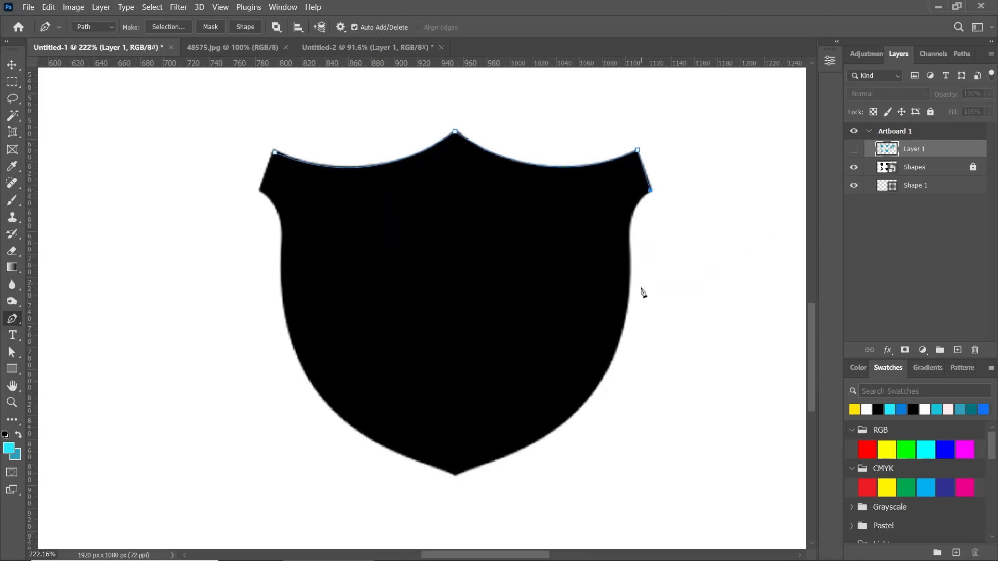
pyautogui.moveTo(631, 248); pyautogui.dragTo(629, 284)
pyautogui.moveTo(535, 443); pyautogui.dragTo(441, 500)
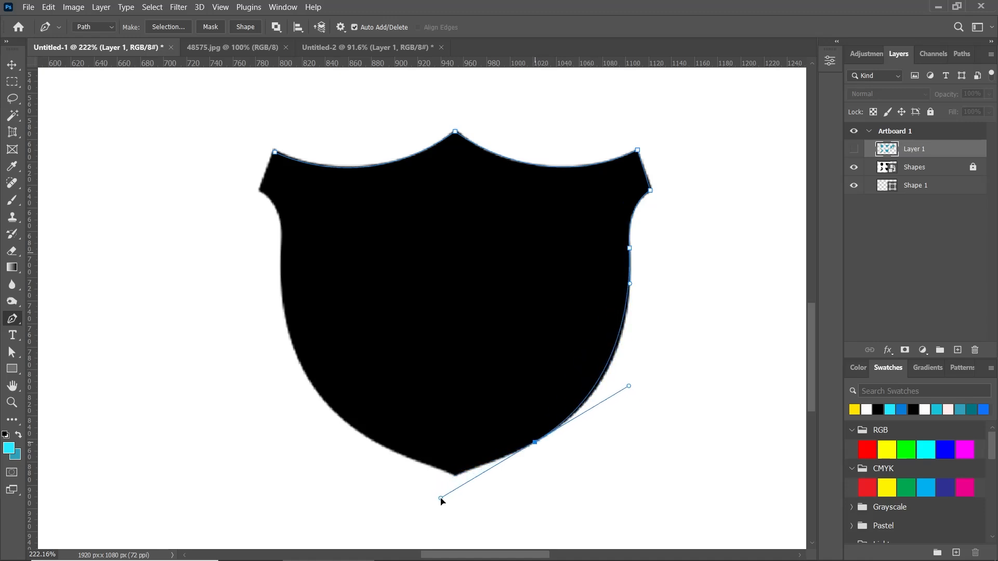
pyautogui.moveTo(630, 388); pyautogui.dragTo(639, 382)
# Place an anchor at the shield's bottom tip and curve the path up its lower-left side, adjusting the handle to fit.
pyautogui.moveTo(618, 451); pyautogui.dragTo(693, 329)
pyautogui.keyDown('alt'); pyautogui.click(610, 319); pyautogui.keyUp('alt')
pyautogui.click(535, 352)
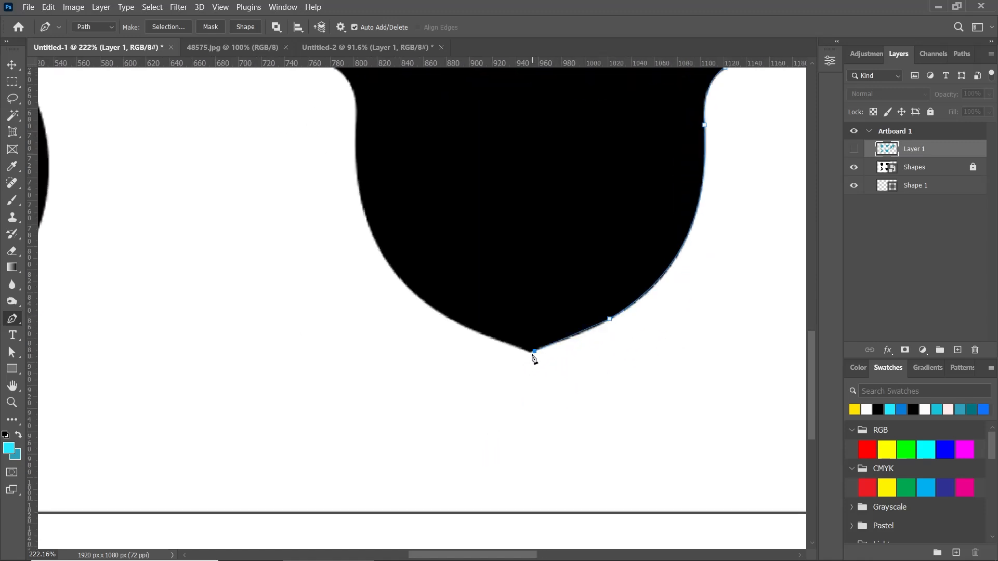
pyautogui.hotkey('ctrl', 'z')
pyautogui.click(529, 353)
pyautogui.moveTo(532, 357); pyautogui.dragTo(577, 430)
pyautogui.moveTo(421, 314); pyautogui.dragTo(394, 237)
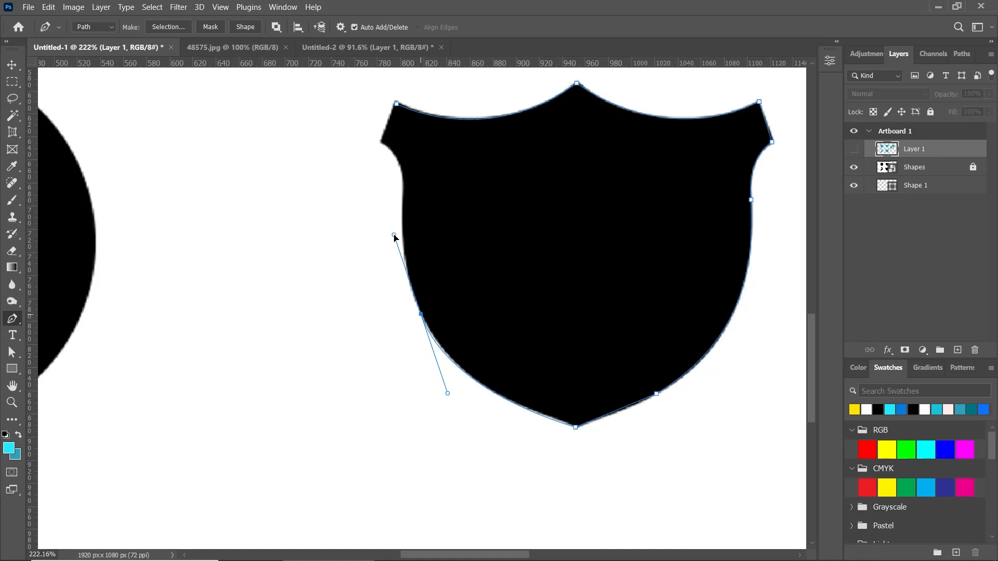
pyautogui.moveTo(445, 396); pyautogui.dragTo(453, 397)
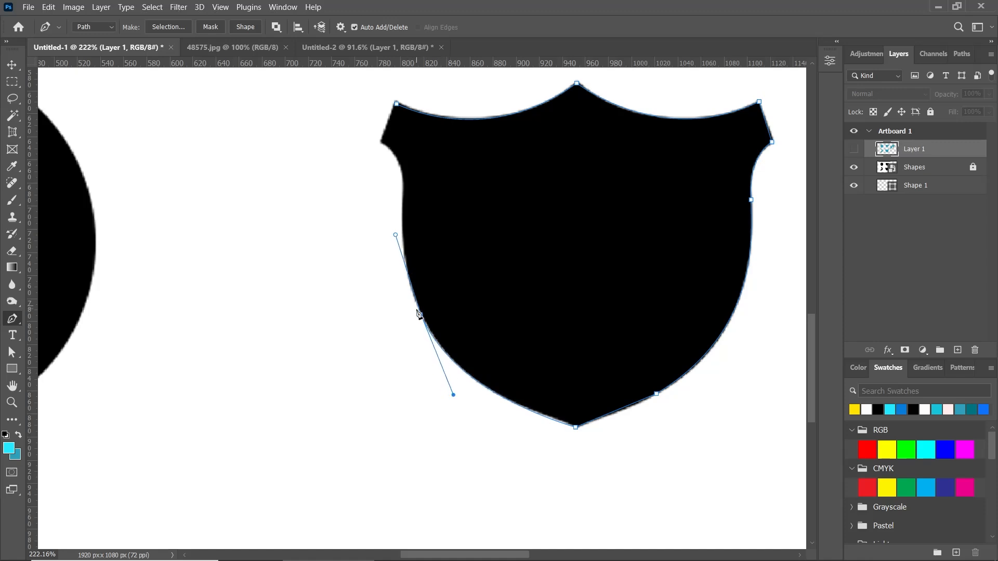
pyautogui.moveTo(401, 196); pyautogui.dragTo(408, 185)
pyautogui.hotkey('ctrl', 'z')
pyautogui.moveTo(405, 216); pyautogui.dragTo(412, 189)
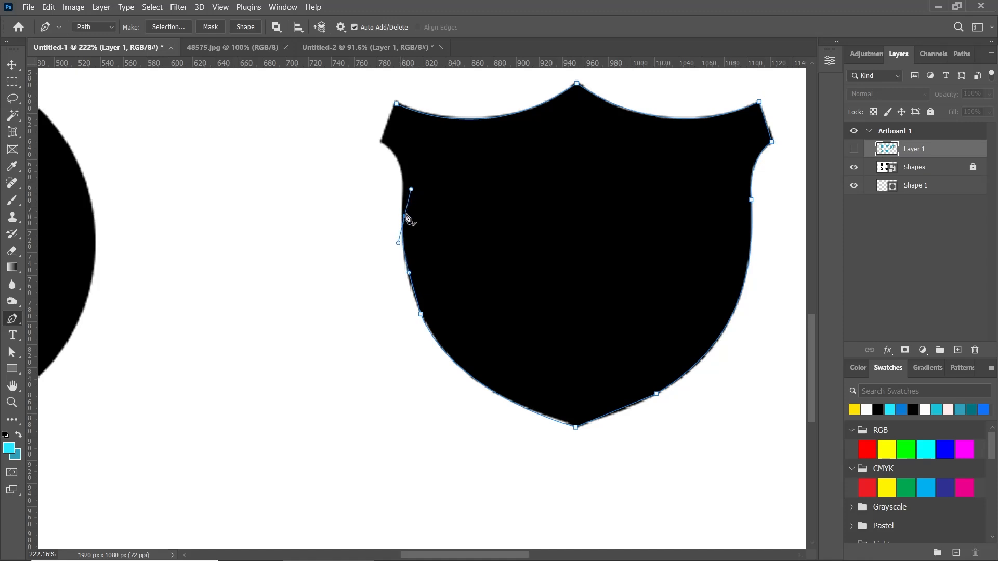
pyautogui.click(405, 215)
pyautogui.click(405, 216)
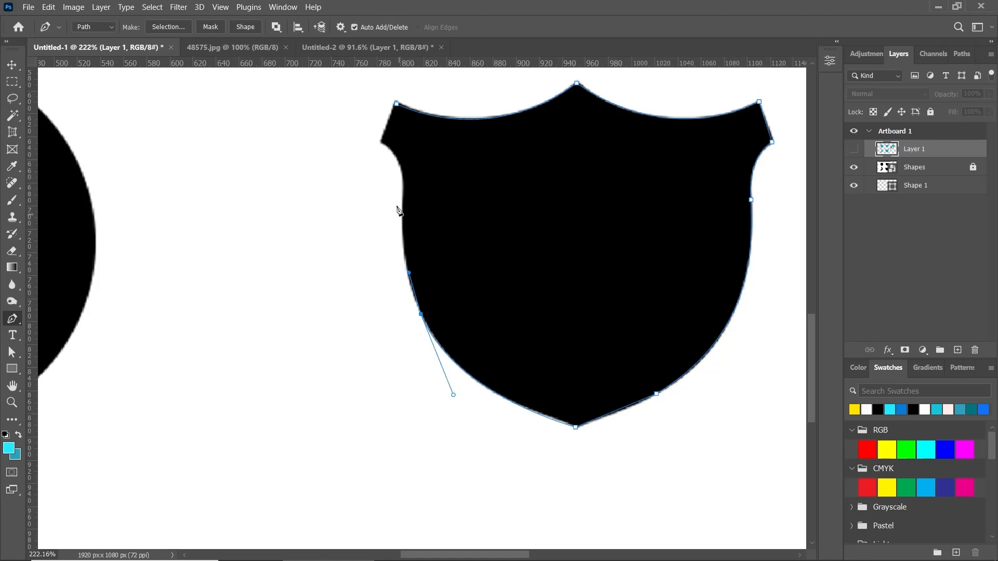
# Curve the path up the shield's left side to the notch, close it at the upper-left corner and convert it to a selection.
pyautogui.moveTo(401, 211); pyautogui.dragTo(408, 192)
pyautogui.moveTo(382, 143); pyautogui.dragTo(350, 123)
pyautogui.keyDown('alt'); pyautogui.click(381, 143); pyautogui.keyUp('alt')
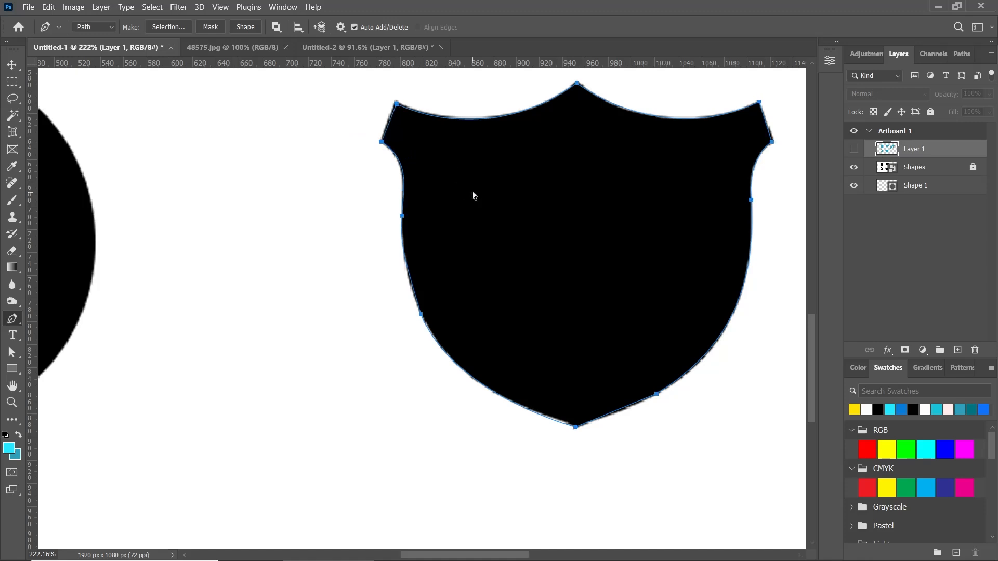
pyautogui.hotkey('ctrl', 'Return')
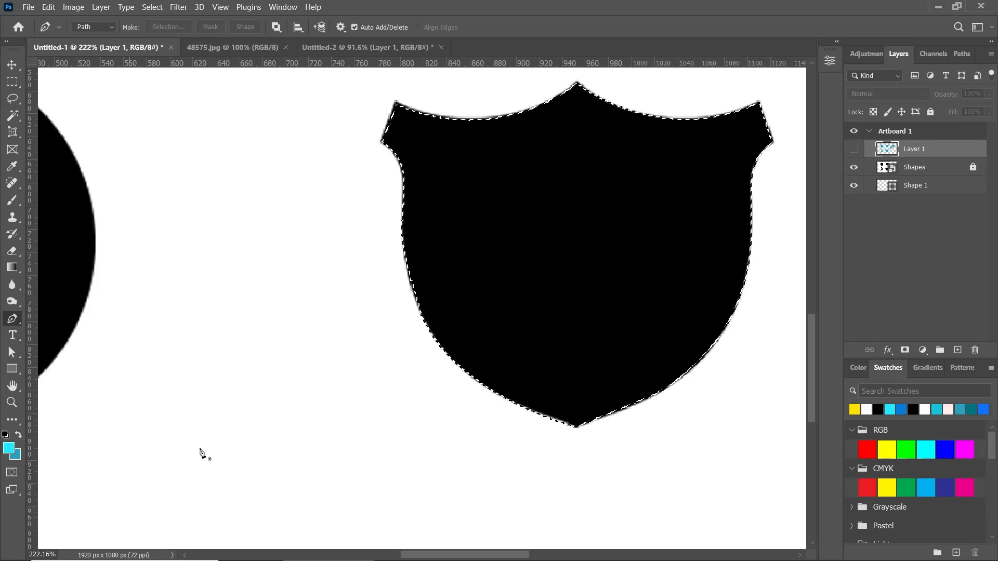
# Set the foreground color to bright green and try to fill the shield selection with it on the hidden layer.
pyautogui.scroll(-3, 399, 405)
pyautogui.scroll(-2, 489, 341)
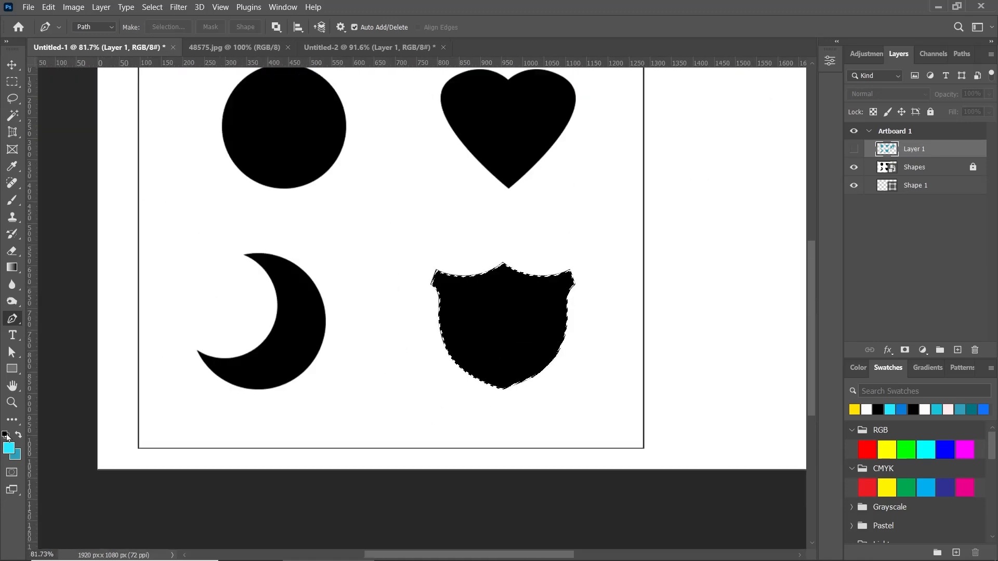
pyautogui.click(8, 450)
pyautogui.click(192, 403)
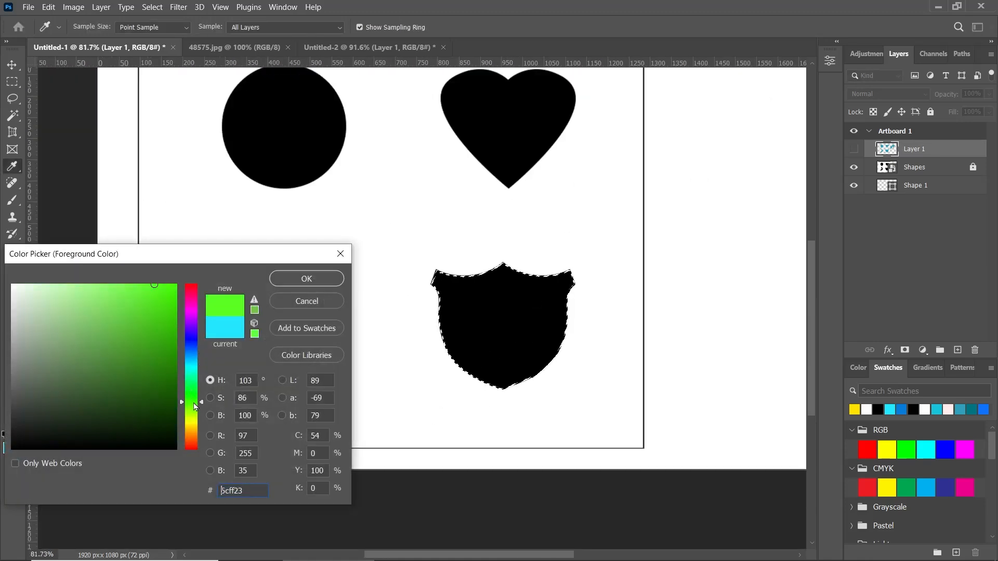
pyautogui.click(306, 278)
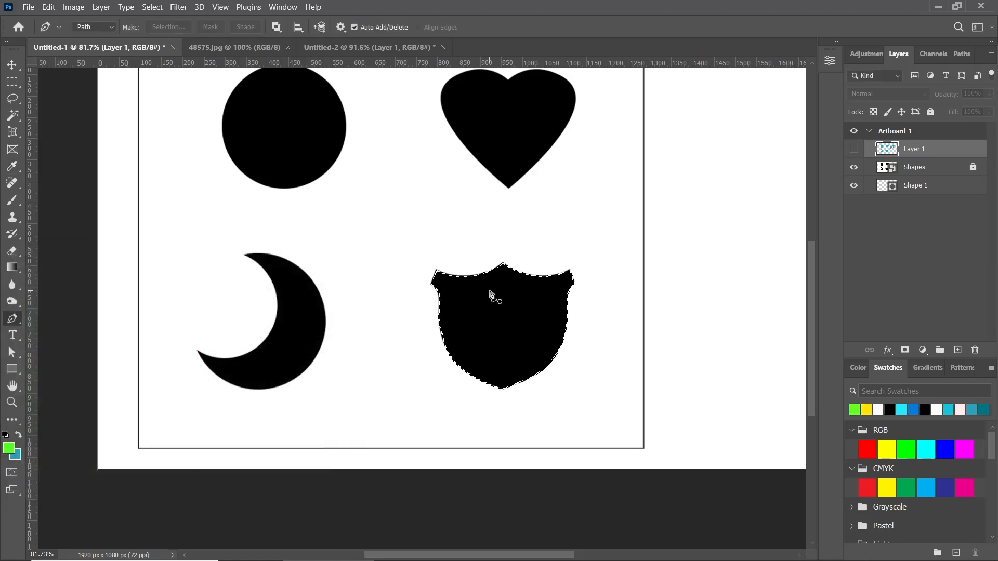
pyautogui.hotkey('alt', 'BackSpace')
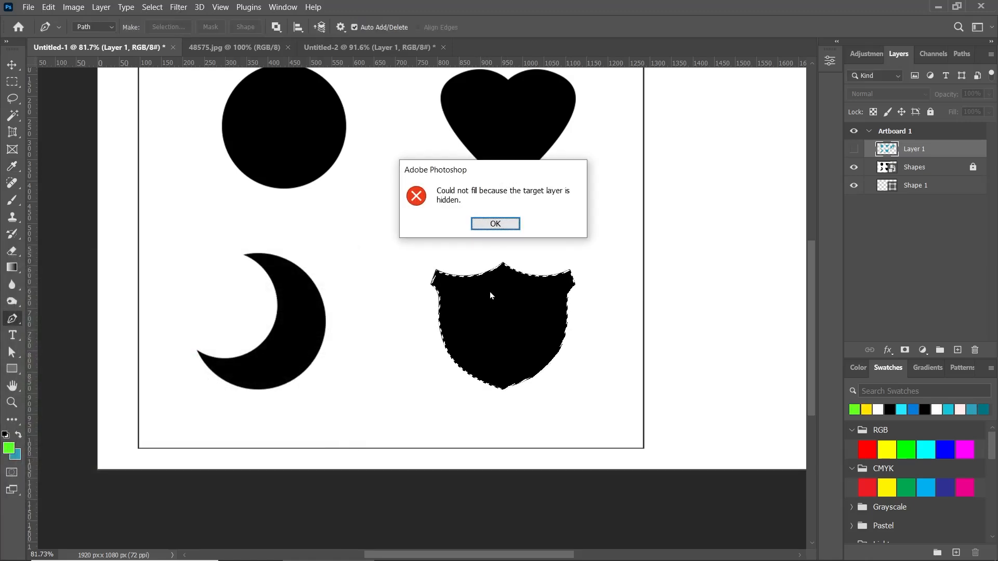
pyautogui.click(496, 224)
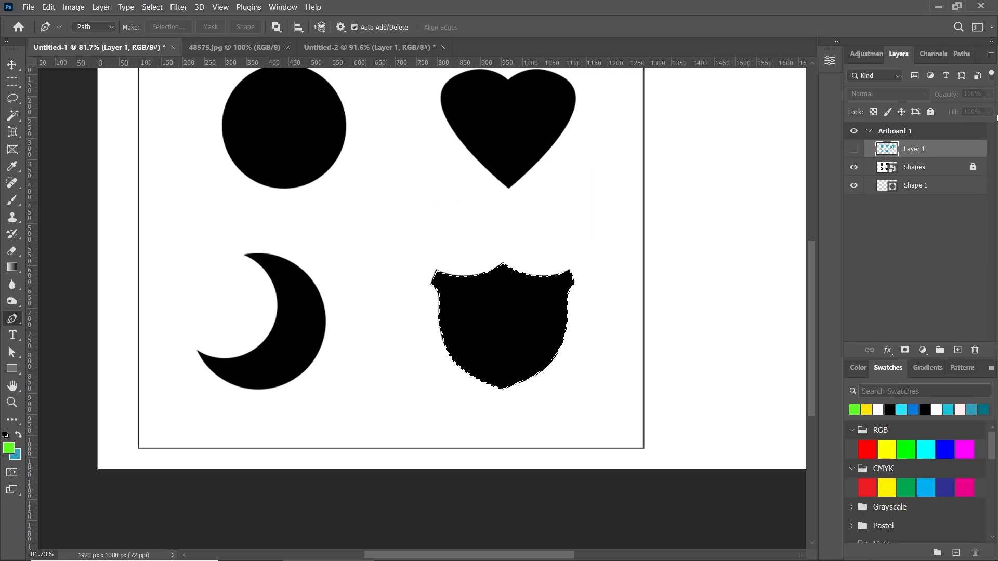
# Add a new layer, fill the shield selection on it with the green foreground color and deselect.
pyautogui.click(957, 350)
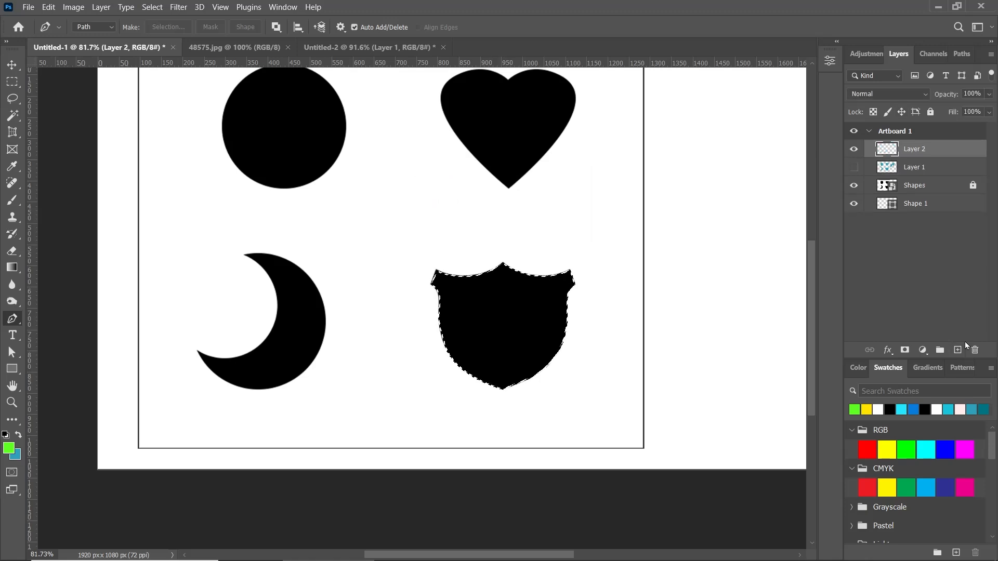
pyautogui.hotkey('alt', 'BackSpace')
pyautogui.click(8, 68)
pyautogui.hotkey('ctrl', 'd')
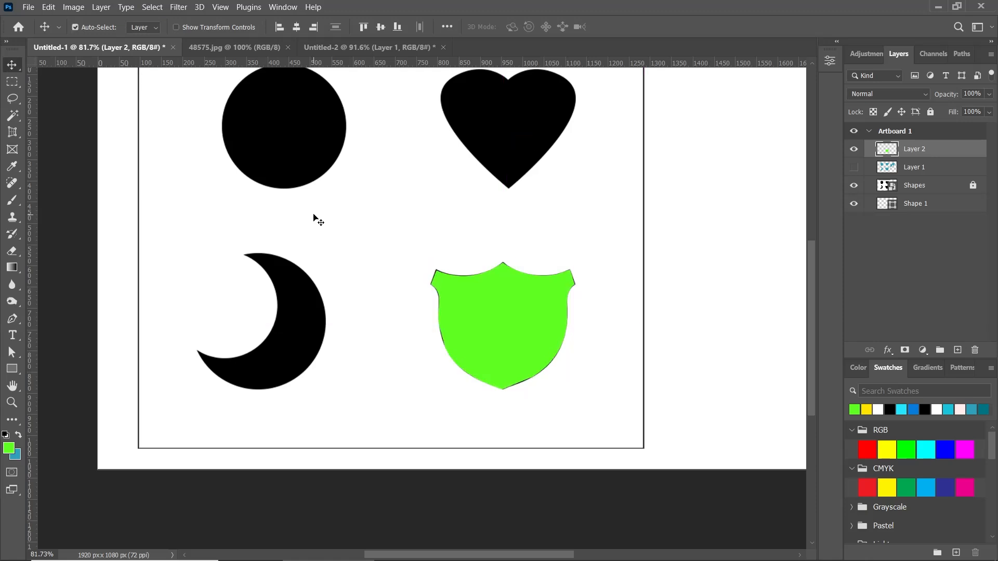
pyautogui.scroll(-3, 468, 202)
pyautogui.scroll(-1, 477, 225)
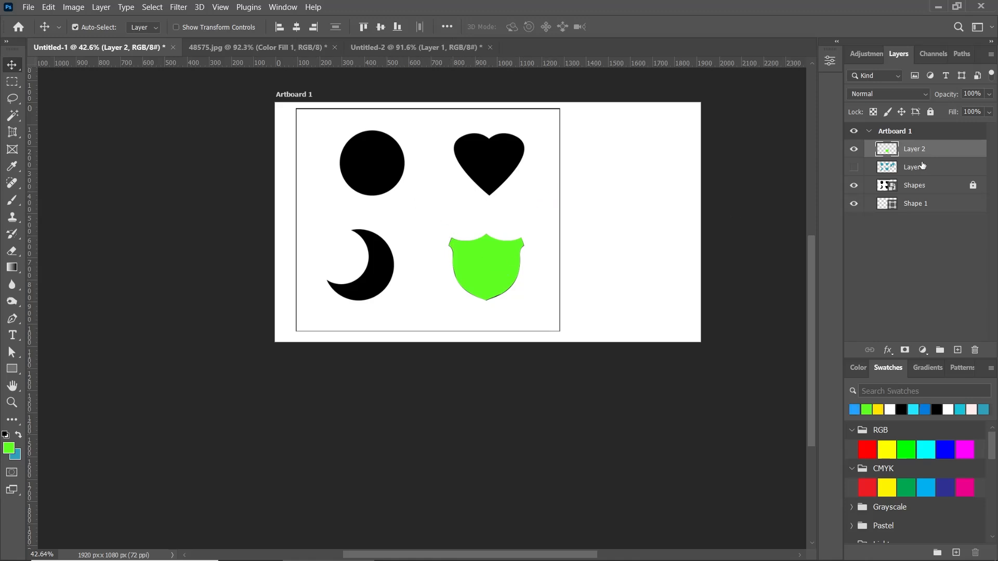
# Delete the green shield layer and set up the Content-Aware Tracing Tool in Shape mode.
pyautogui.press('Delete')
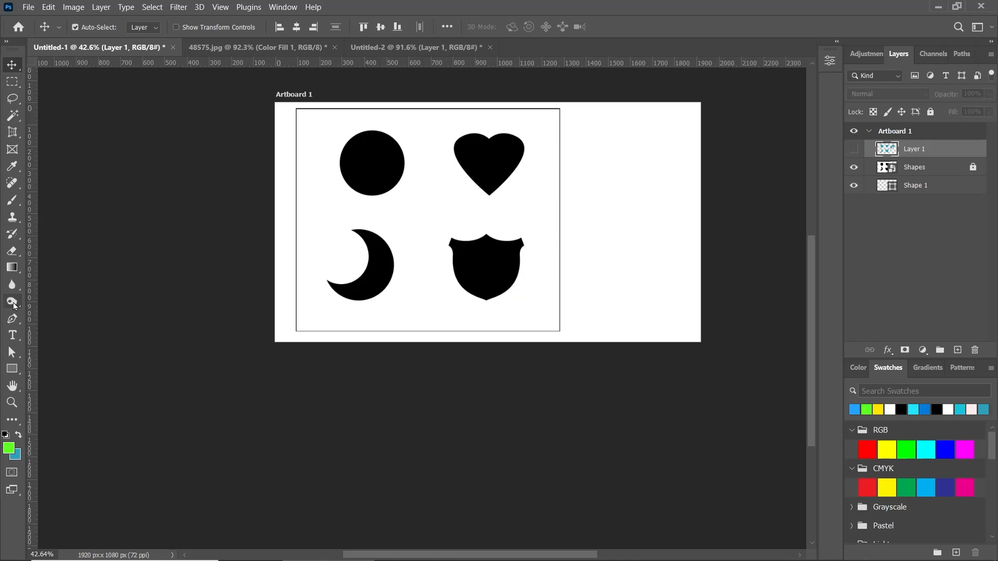
pyautogui.click(13, 328)
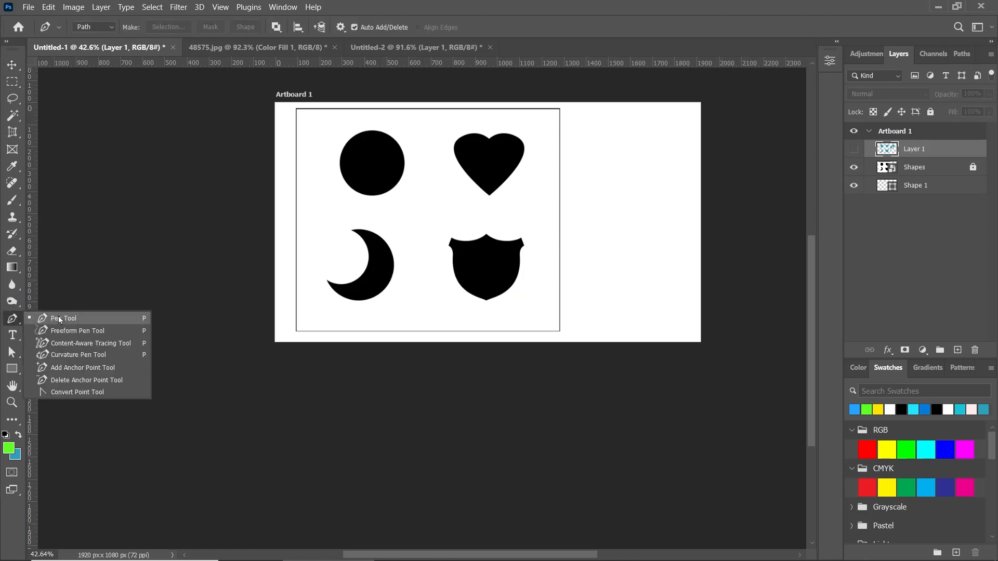
pyautogui.click(61, 348)
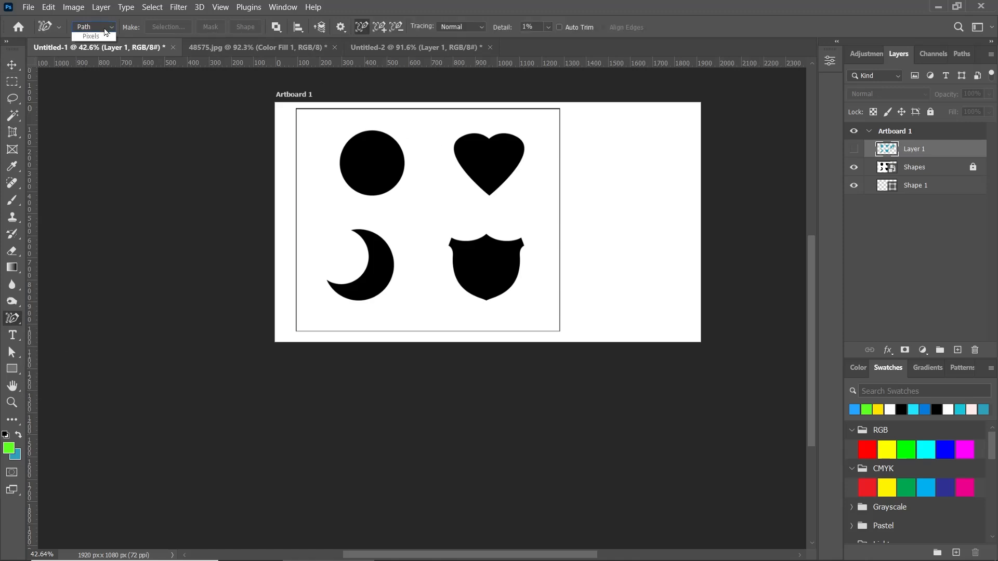
pyautogui.click(101, 29)
pyautogui.click(92, 44)
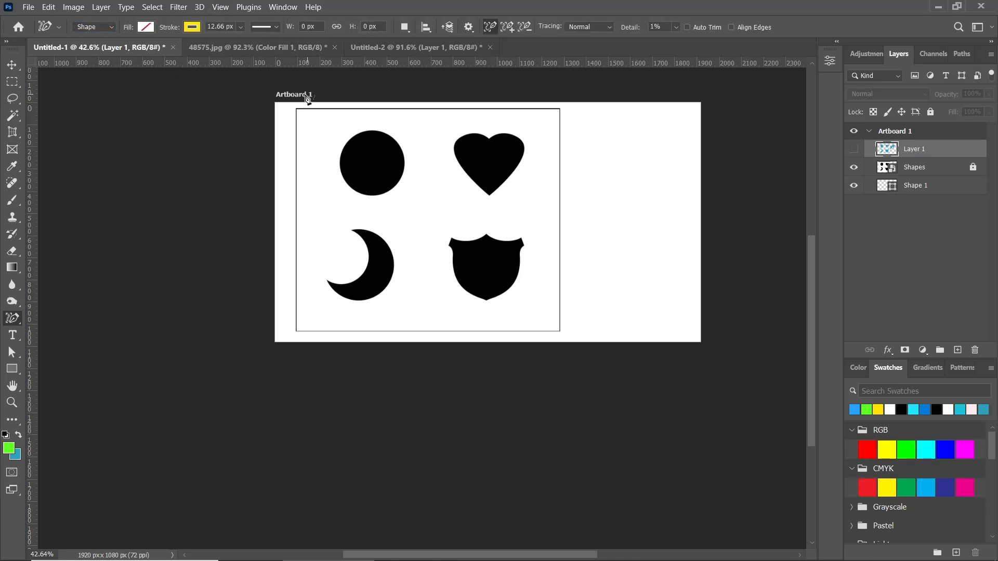
# Trace the circle, heart, shield and crescent moon as separate yellow-stroked shapes using content-aware tracing.
pyautogui.scroll(5, 337, 113)
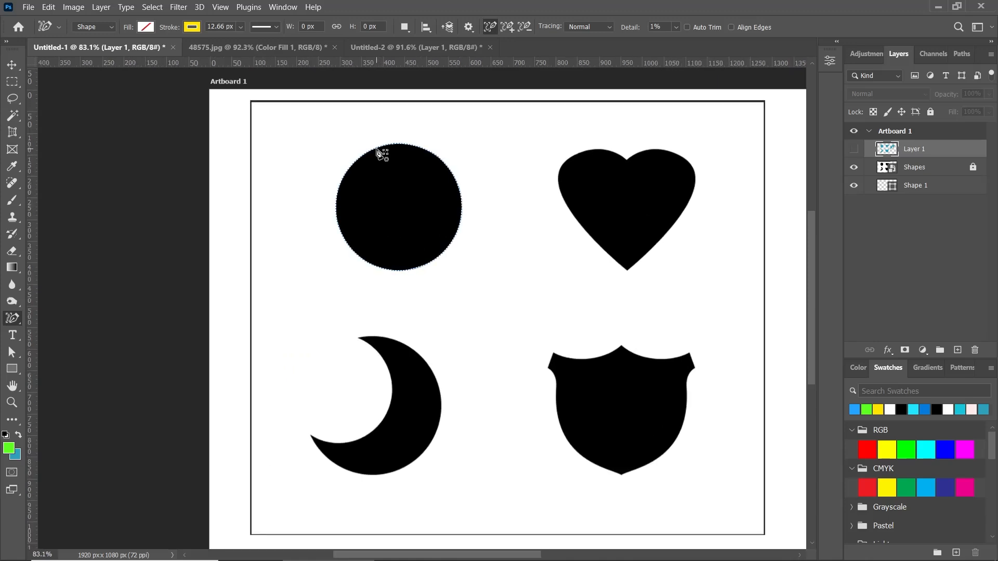
pyautogui.click(379, 152)
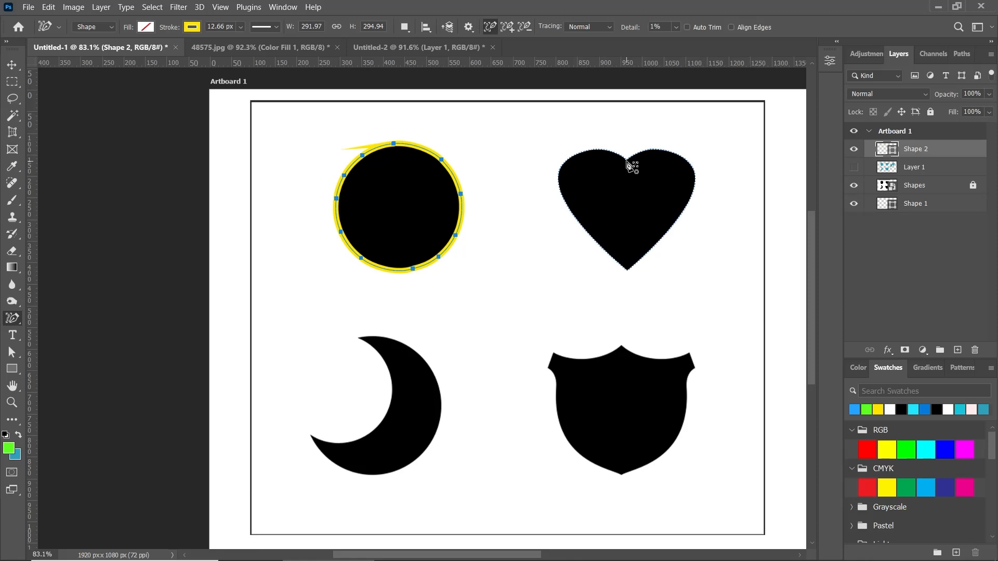
pyautogui.click(631, 166)
pyautogui.scroll(-1, 722, 171)
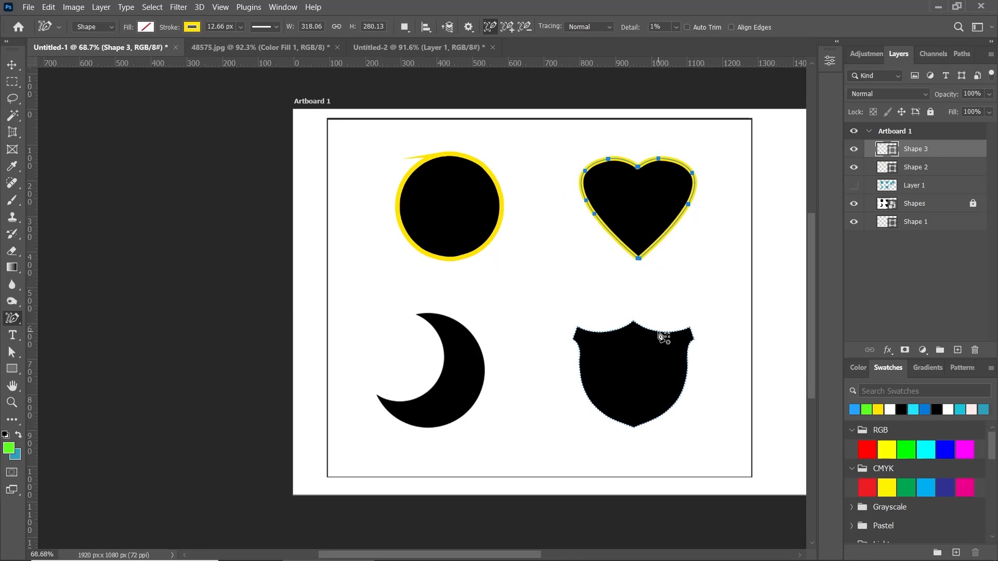
pyautogui.click(664, 337)
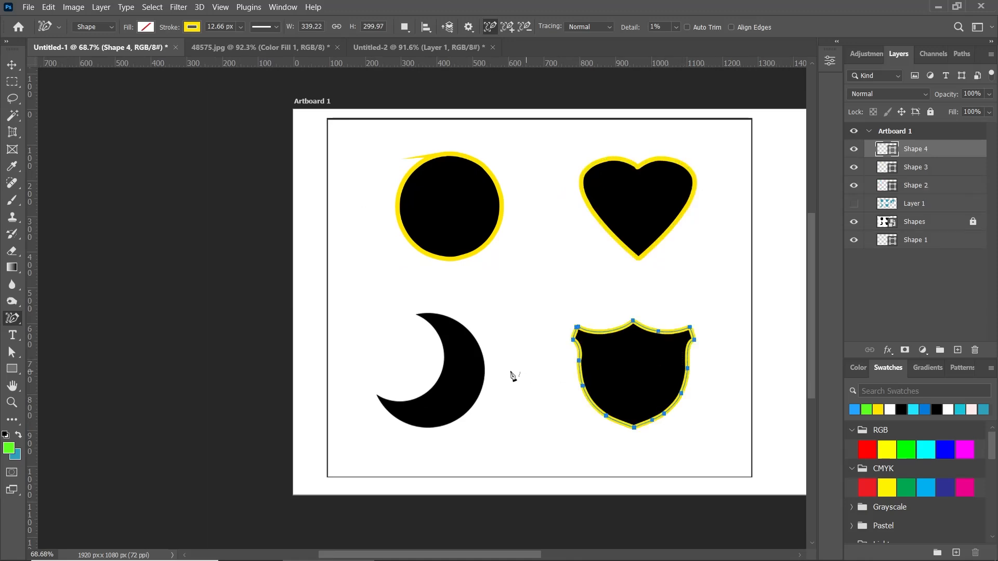
pyautogui.click(445, 382)
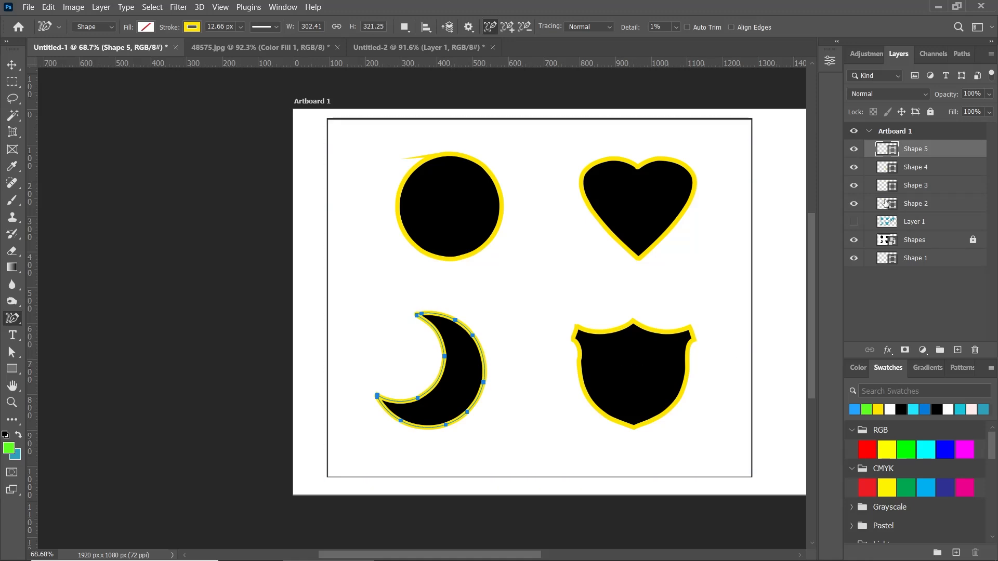
# Fill the crescent moon shape with the recently used yellow.
pyautogui.click(146, 27)
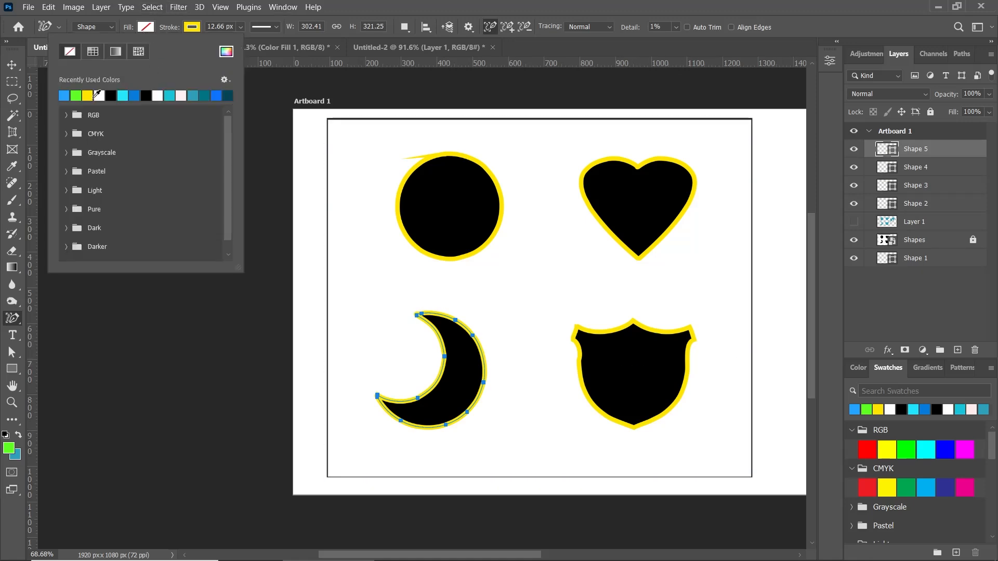
pyautogui.click(88, 95)
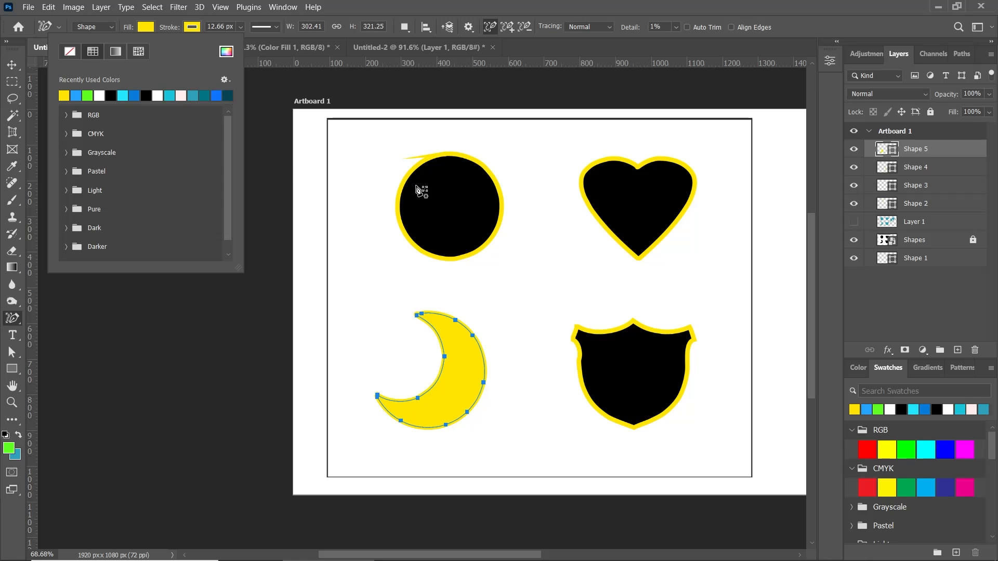
pyautogui.click(12, 65)
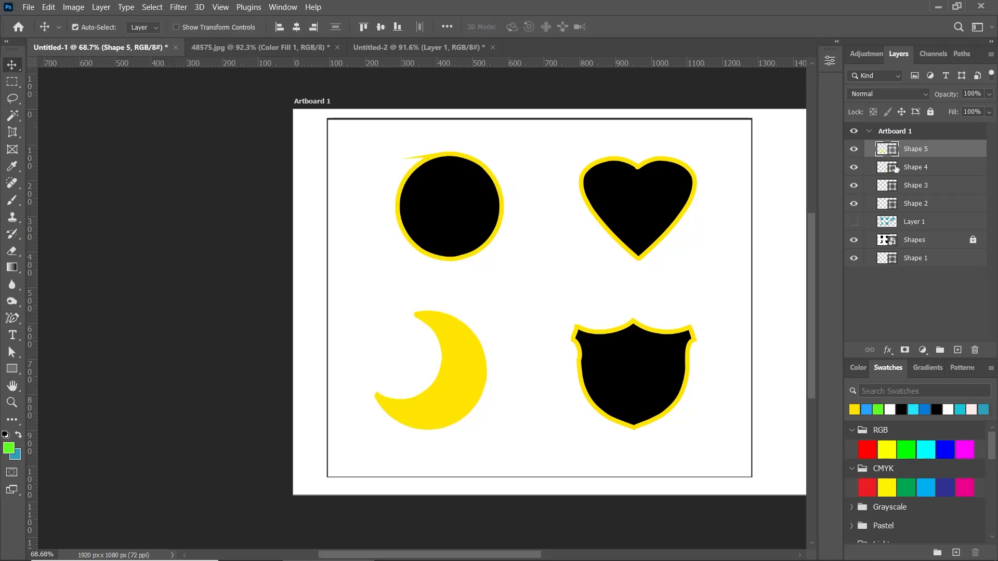
# Select the shield's Shape 4 layer and fill it with the recently used cyan.
pyautogui.click(897, 169)
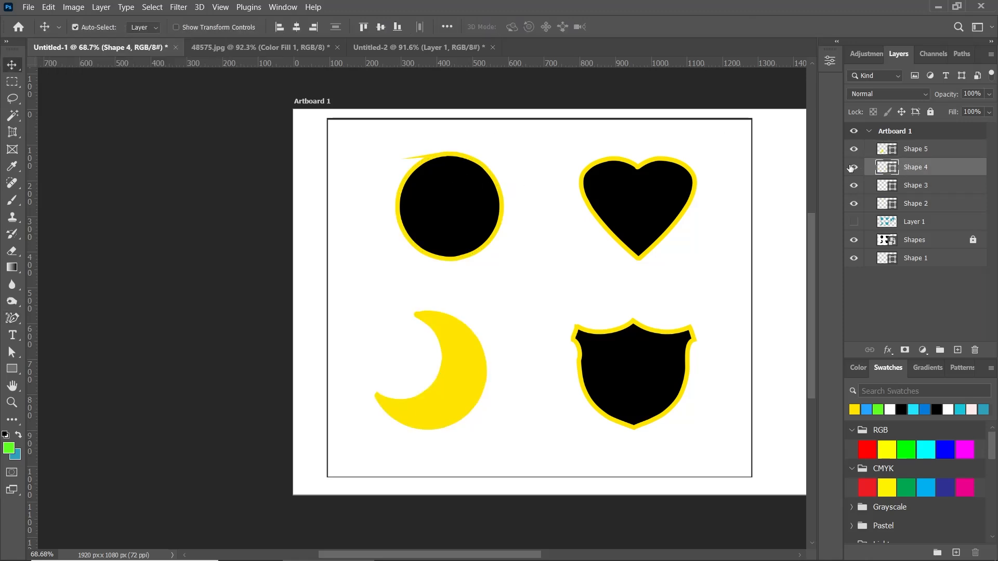
pyautogui.click(853, 168)
pyautogui.click(852, 167)
pyautogui.click(11, 368)
pyautogui.click(149, 29)
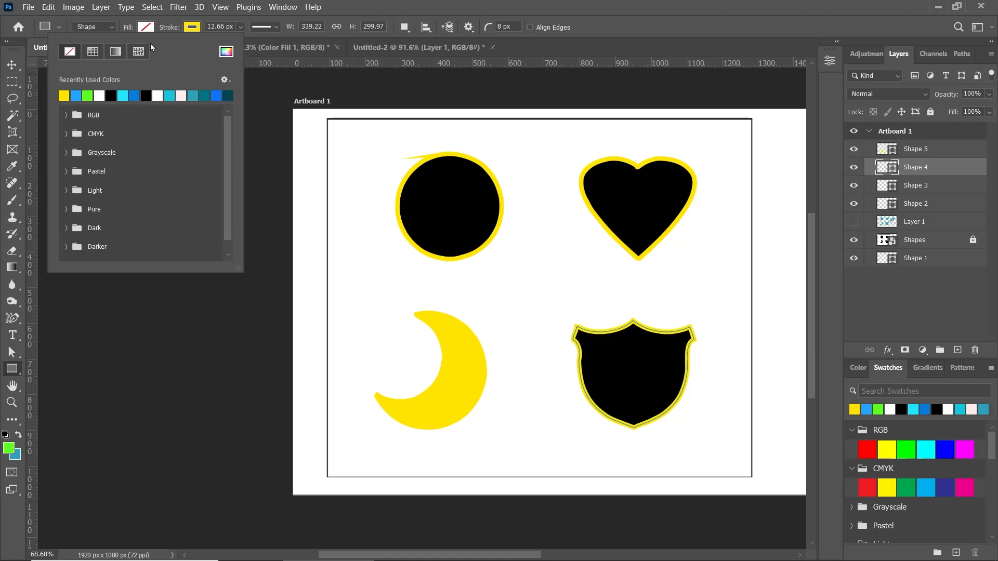
pyautogui.click(127, 96)
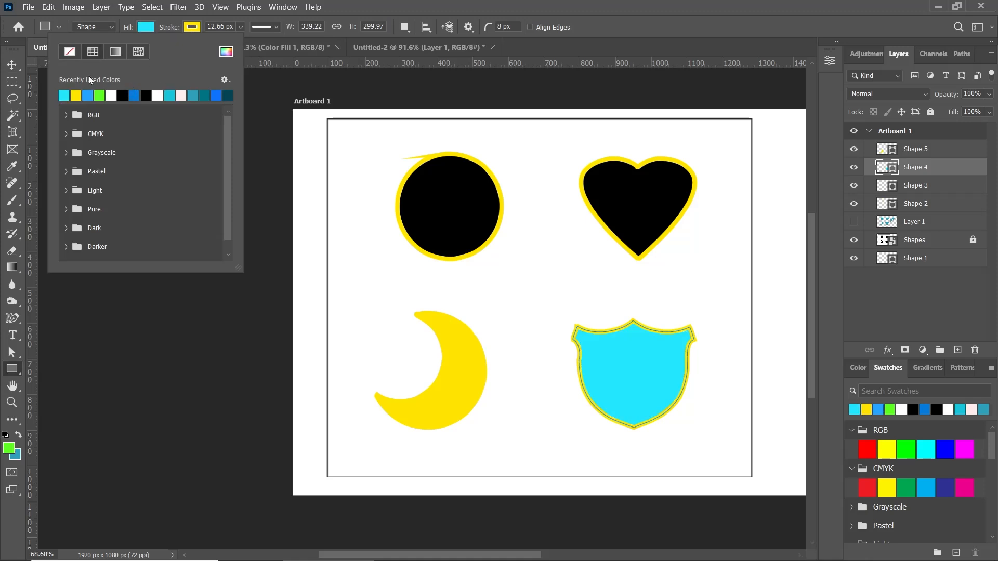
# Select the heart's Shape 3 layer and fill it with the recently used bright blue.
pyautogui.click(914, 188)
pyautogui.click(914, 187)
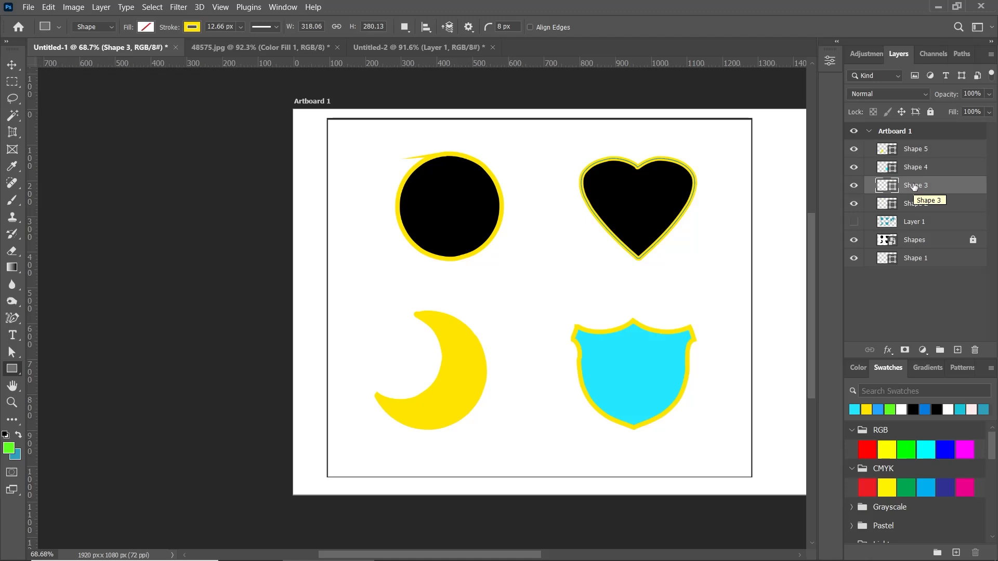
pyautogui.click(146, 28)
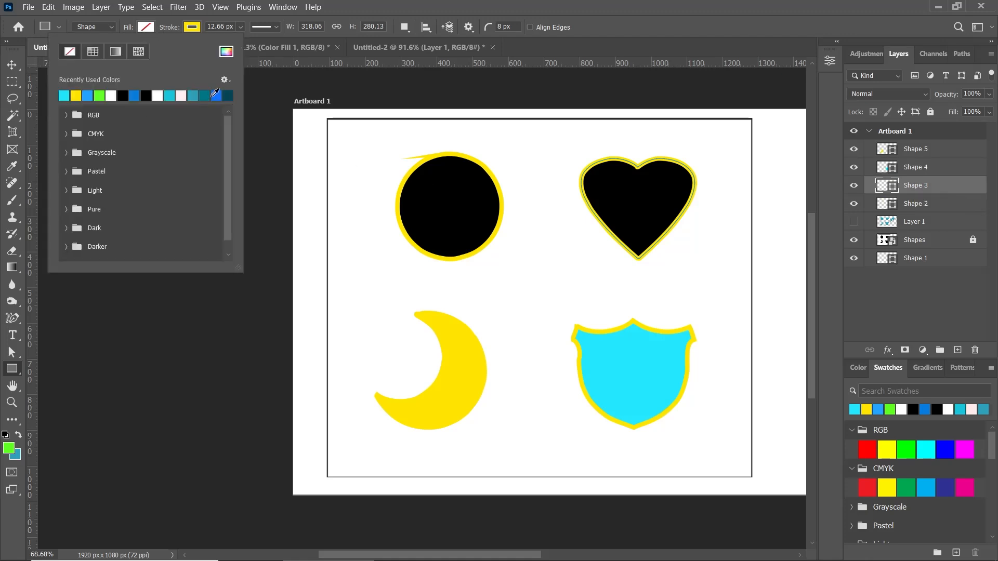
pyautogui.click(215, 94)
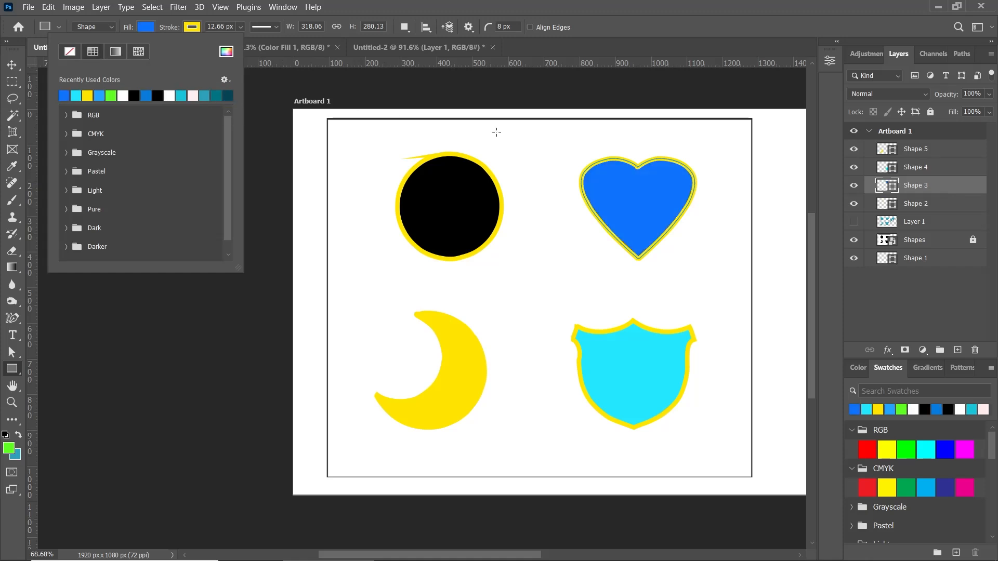
# Fill the circle's Shape 2 layer with the recently used dark teal, then deselect the shape.
pyautogui.click(932, 205)
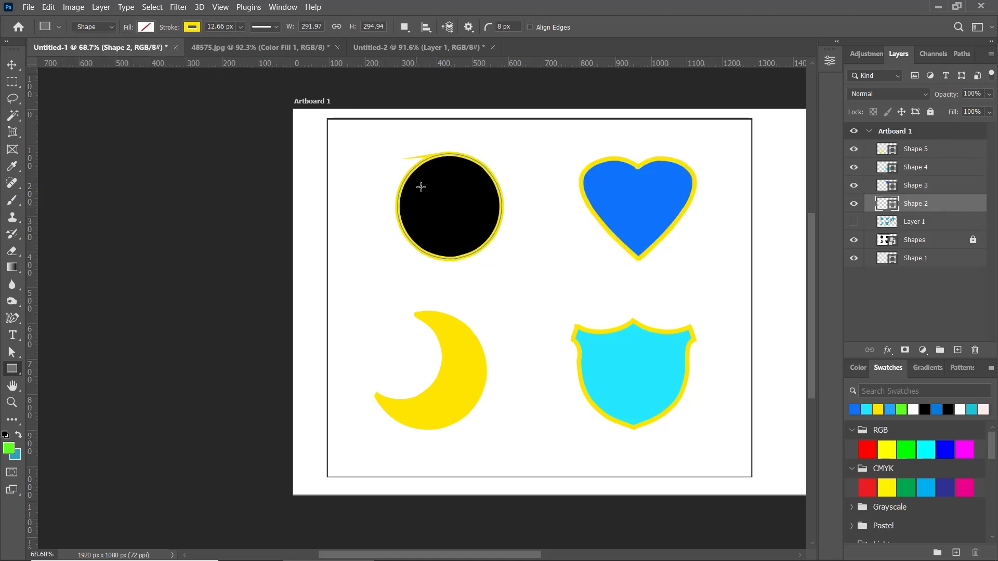
pyautogui.click(146, 26)
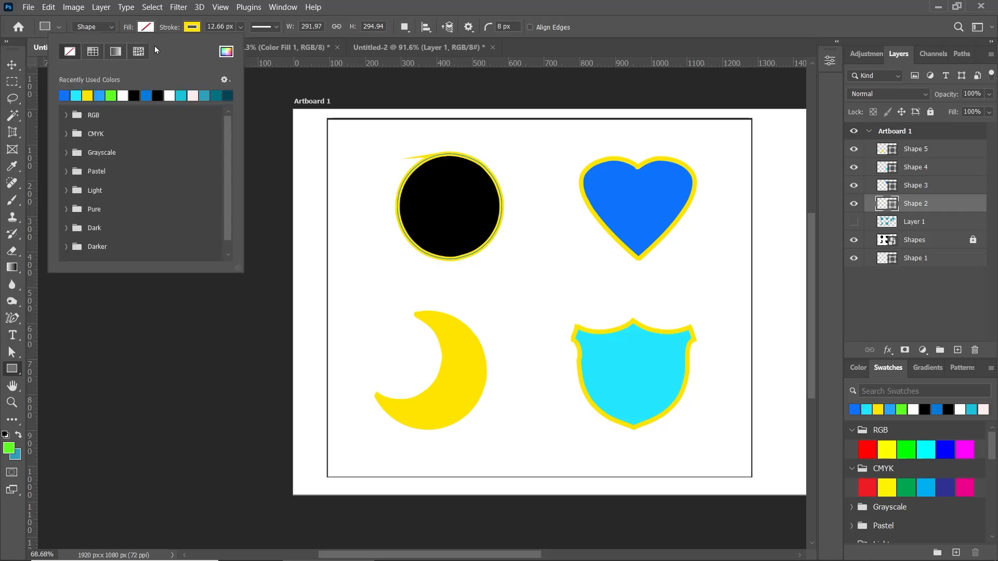
pyautogui.click(227, 95)
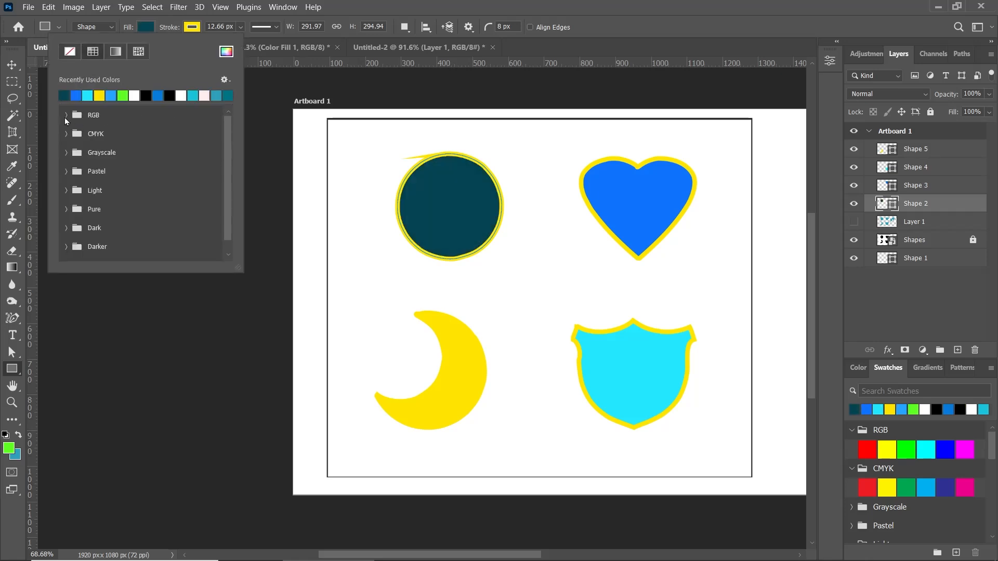
pyautogui.click(12, 66)
pyautogui.click(371, 212)
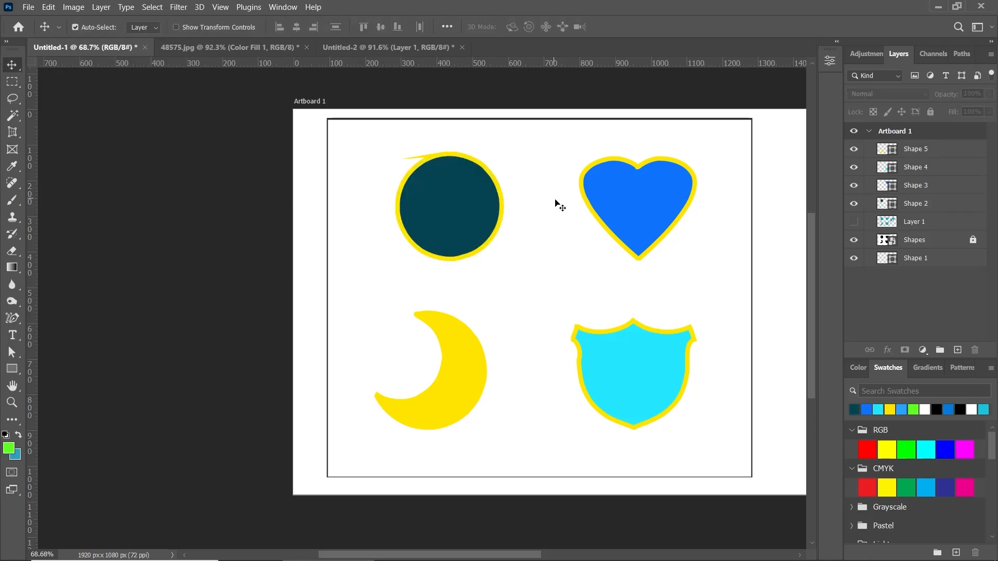
pyautogui.scroll(-3, 559, 204)
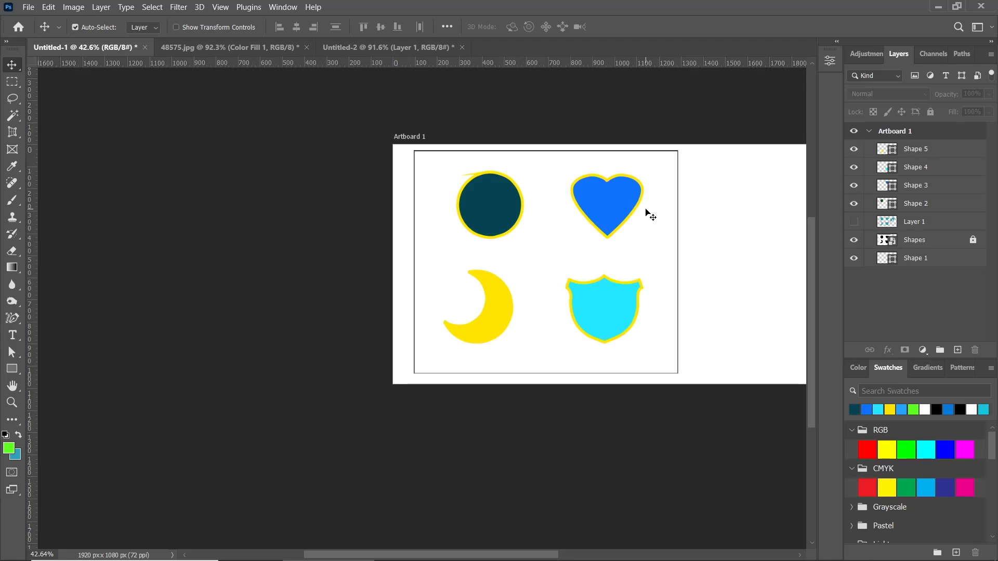
pyautogui.moveTo(629, 322); pyautogui.dragTo(422, 344)
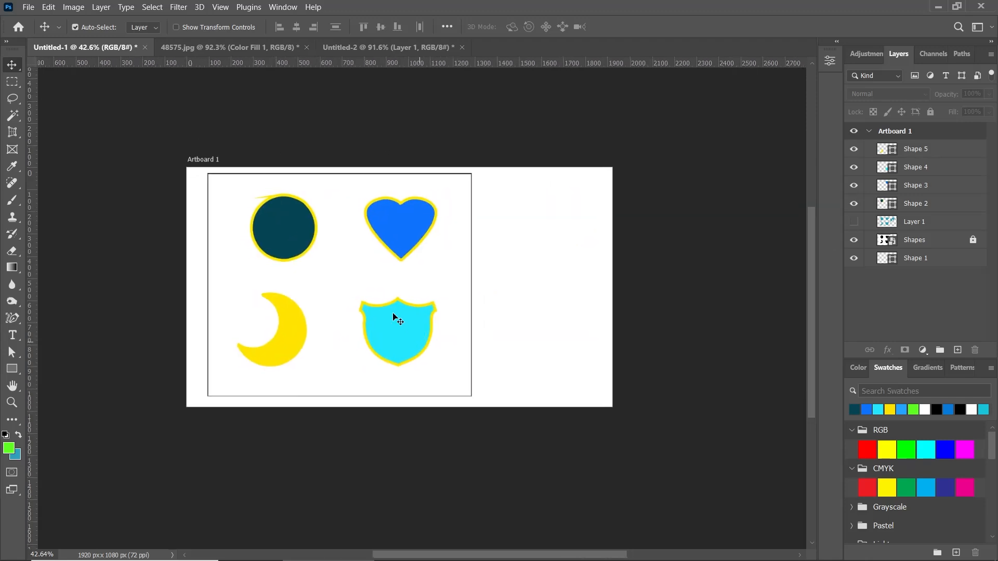
pyautogui.scroll(2, 351, 284)
pyautogui.scroll(1, 355, 289)
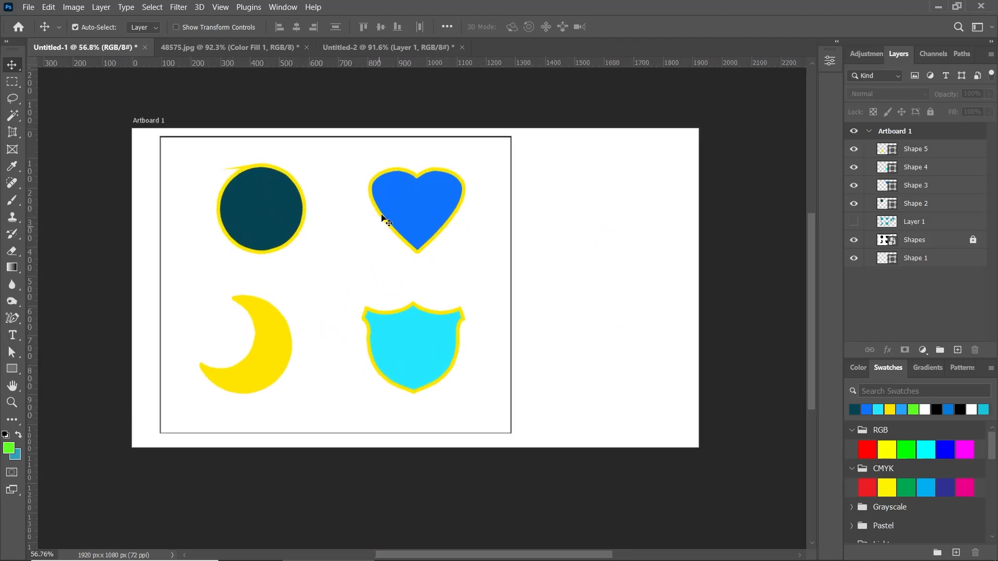
# Switch to the browser and return from The Bézier Game to the "pen tool game" Google search.
pyautogui.hotkey('alt', 'Tab')
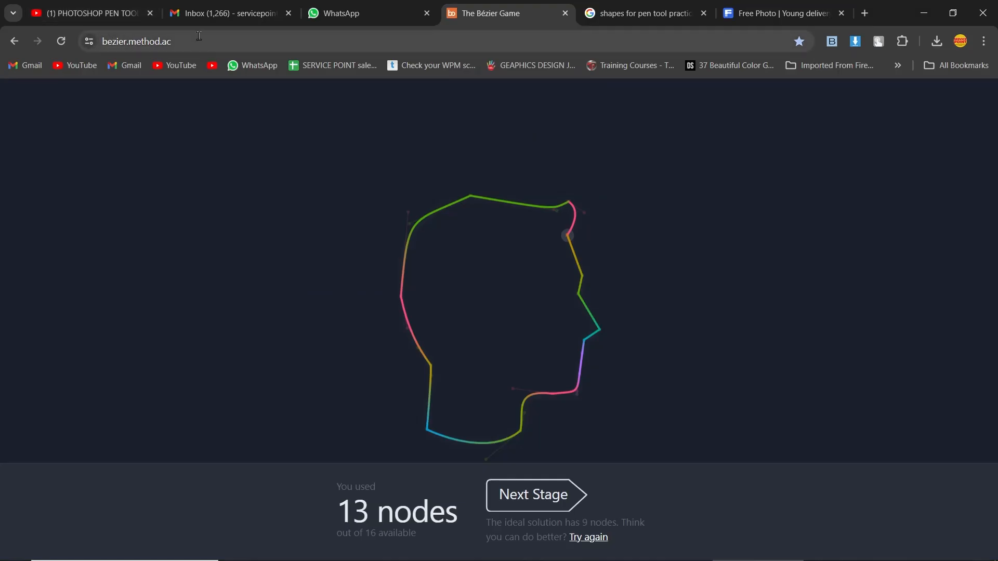
pyautogui.click(14, 42)
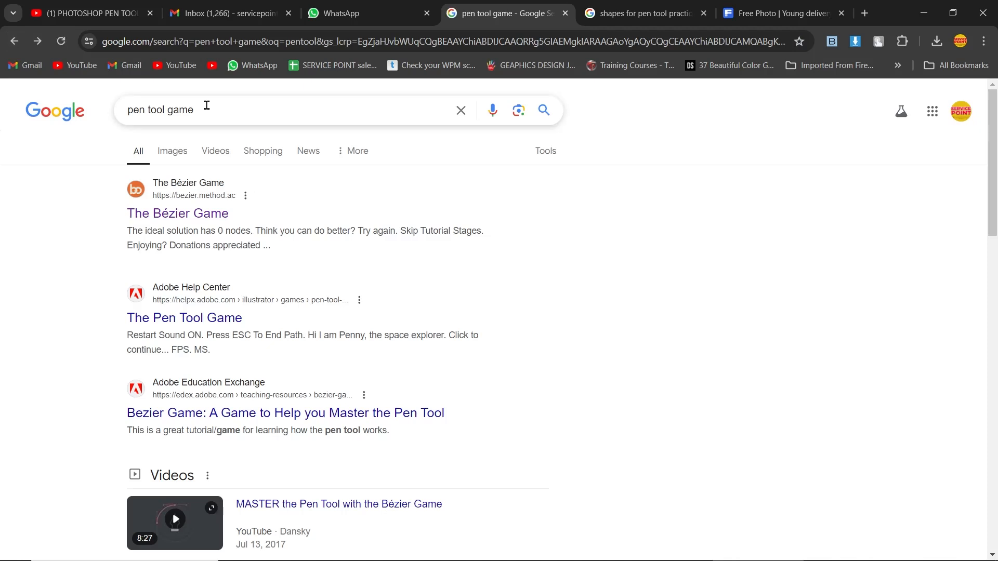
# Replace the Google search with "the bezier game" and open The Bézier Game site from the results.
pyautogui.moveTo(205, 107); pyautogui.dragTo(113, 115)
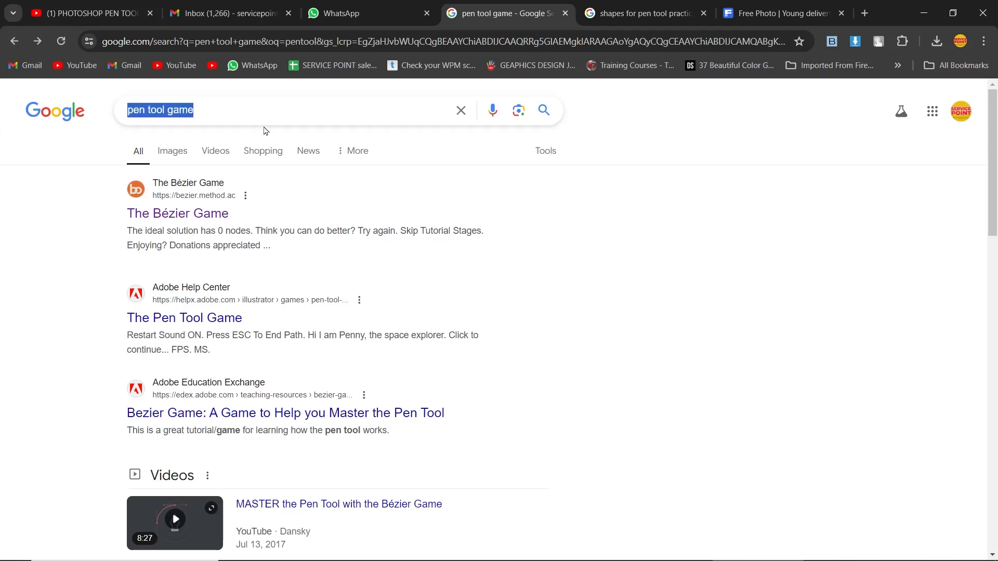
pyautogui.press('BackSpace')
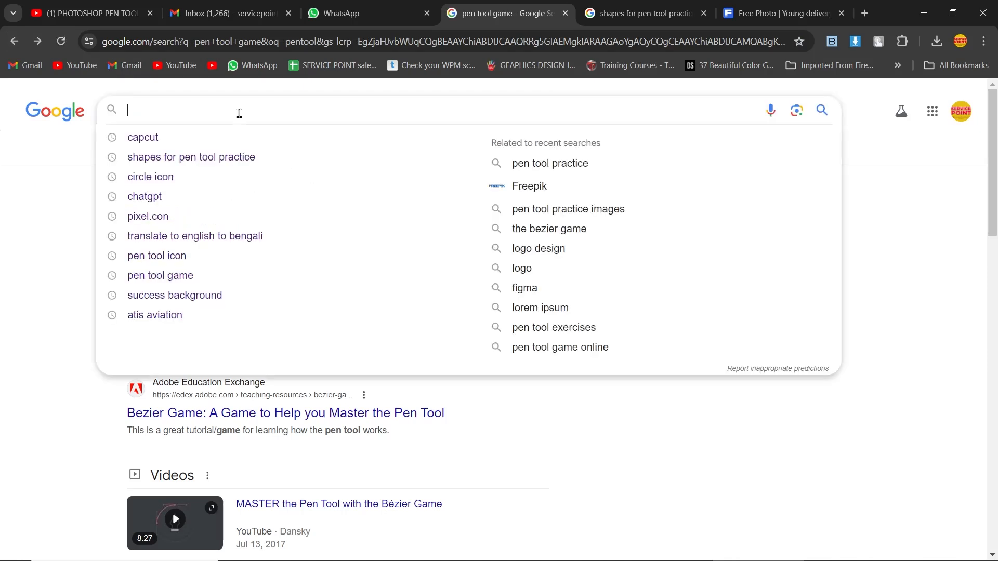
pyautogui.write('the be')
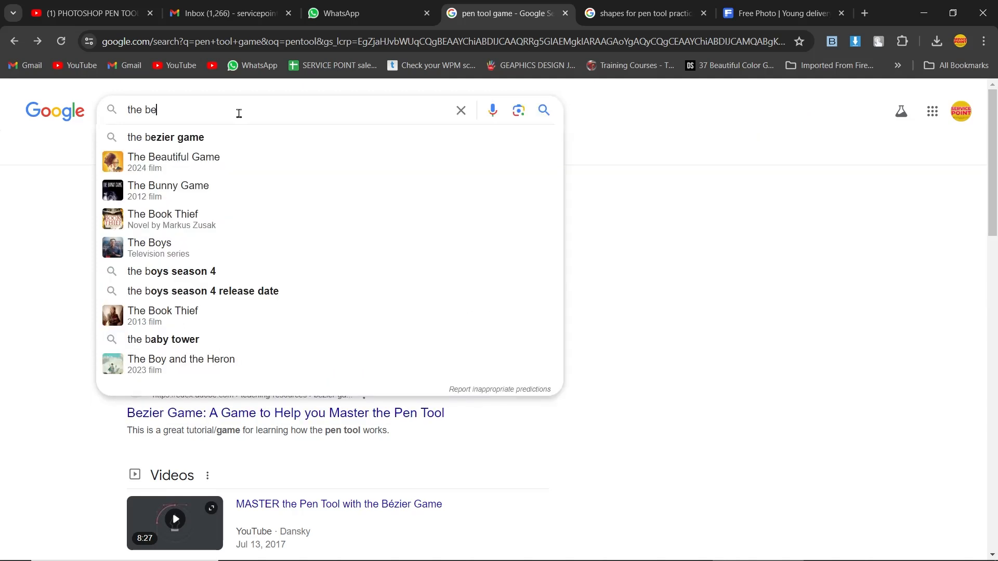
pyautogui.write('zier game')
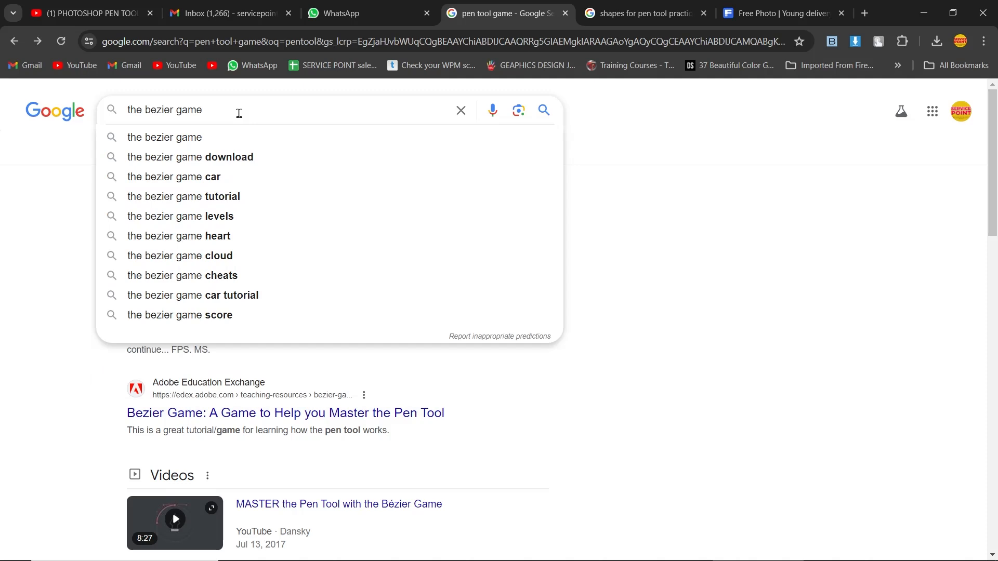
pyautogui.press('Return')
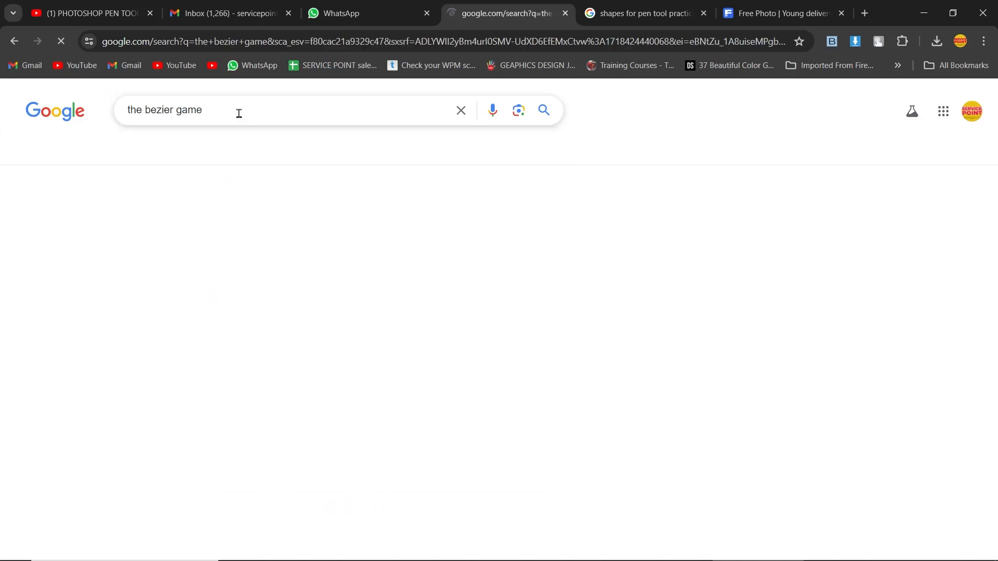
pyautogui.click(170, 214)
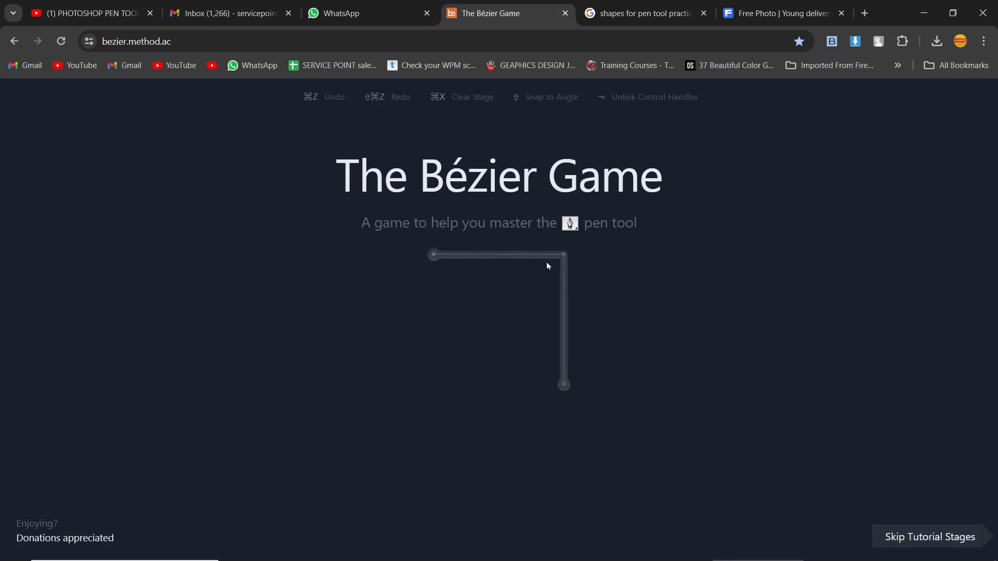
# Skip the tutorial stages and trace the car's upper outline from the front bumper over the hood and roof to the rear bumper.
pyautogui.click(937, 547)
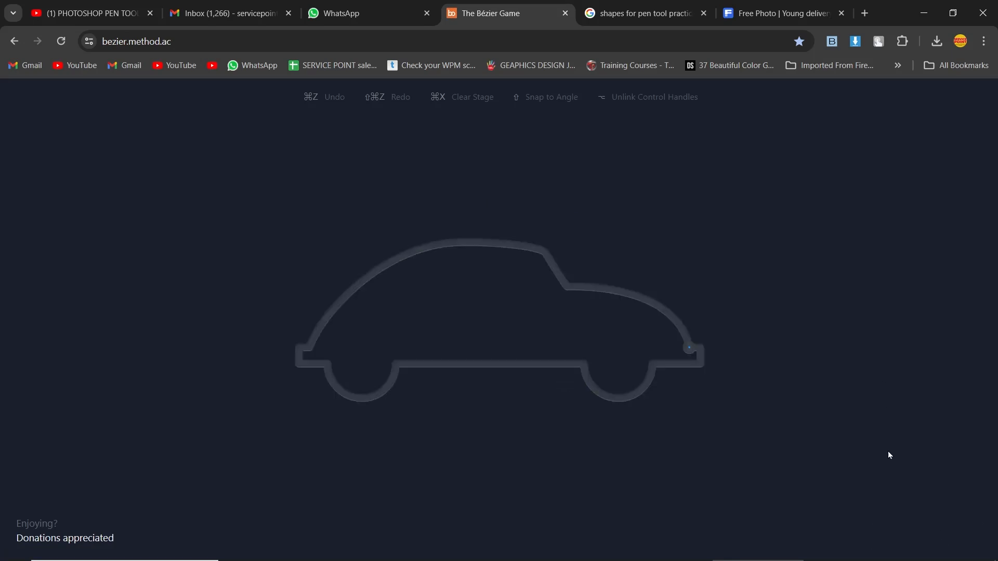
pyautogui.click(690, 348)
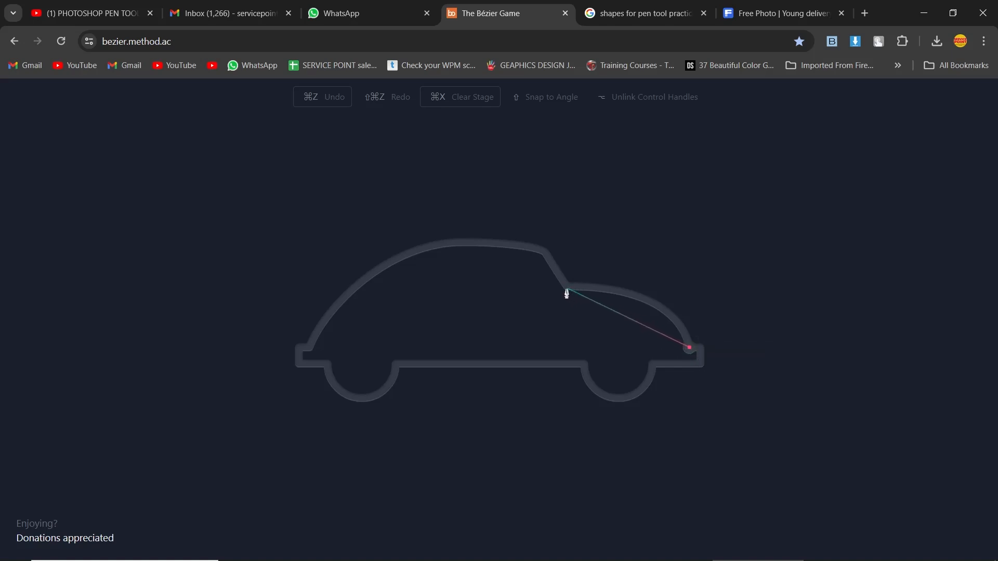
pyautogui.moveTo(567, 289); pyautogui.dragTo(448, 292)
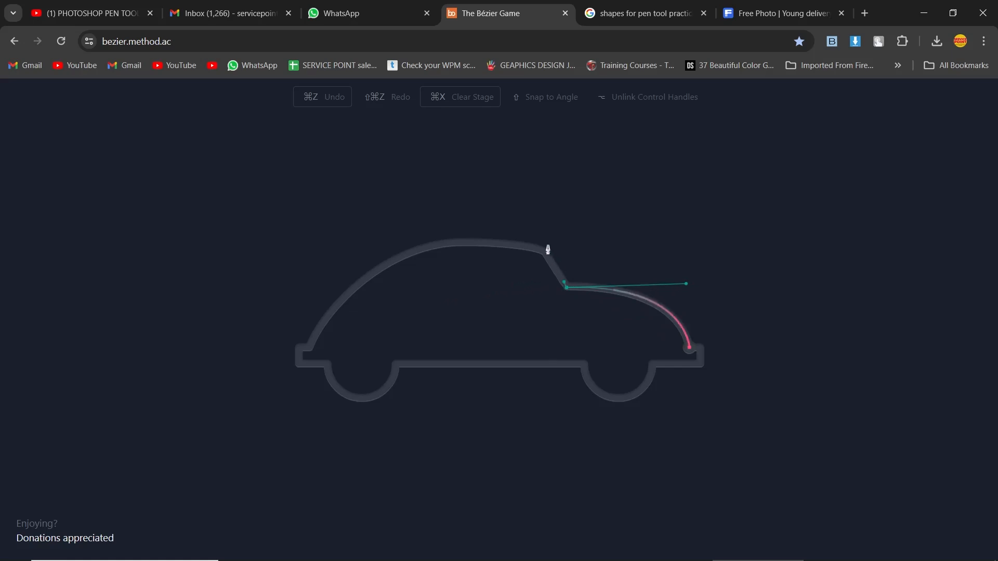
pyautogui.moveTo(541, 250); pyautogui.dragTo(385, 263)
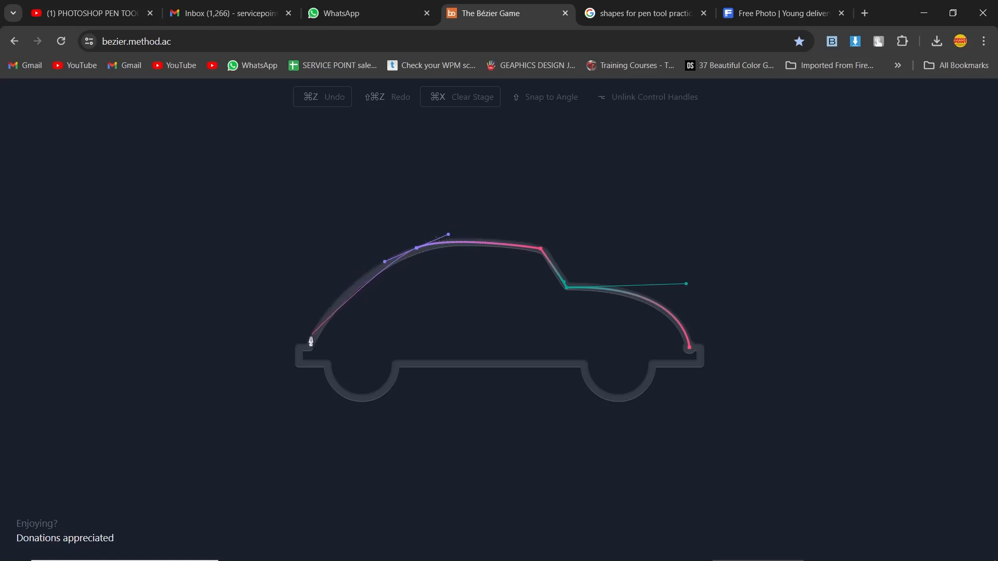
pyautogui.moveTo(310, 348); pyautogui.dragTo(296, 389)
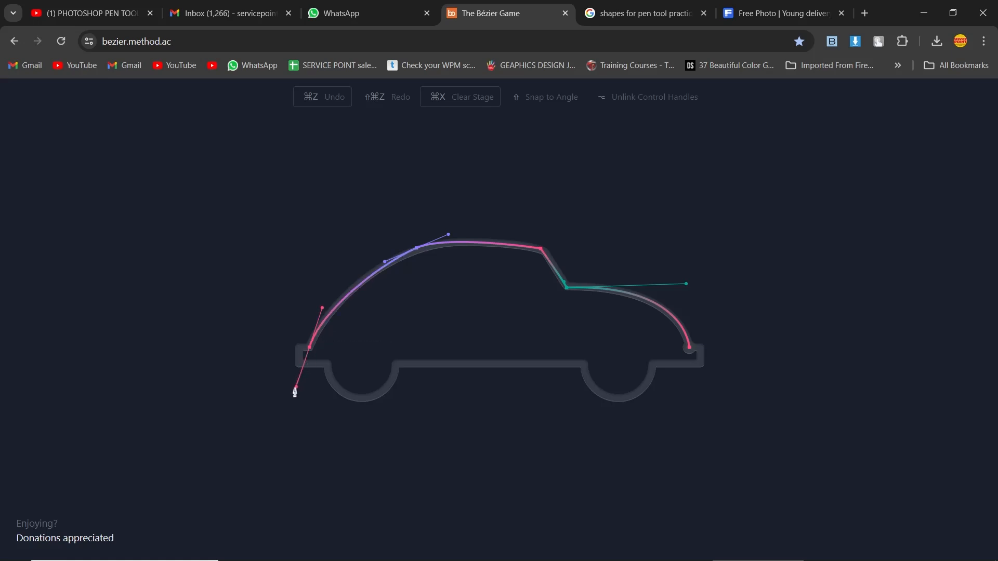
pyautogui.hotkey('ctrl', 'z')
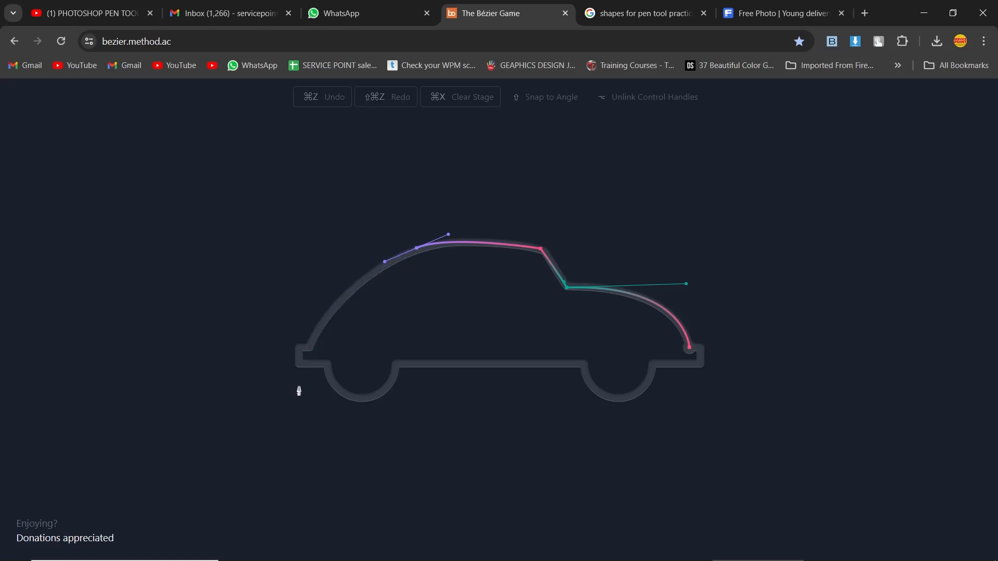
pyautogui.moveTo(309, 345); pyautogui.dragTo(294, 389)
# Trace the car's rear bumper with short segments and continue the path around the rear wheel with curved segments.
pyautogui.moveTo(304, 369); pyautogui.dragTo(303, 347)
pyautogui.click(300, 353)
pyautogui.click(299, 360)
pyautogui.click(326, 365)
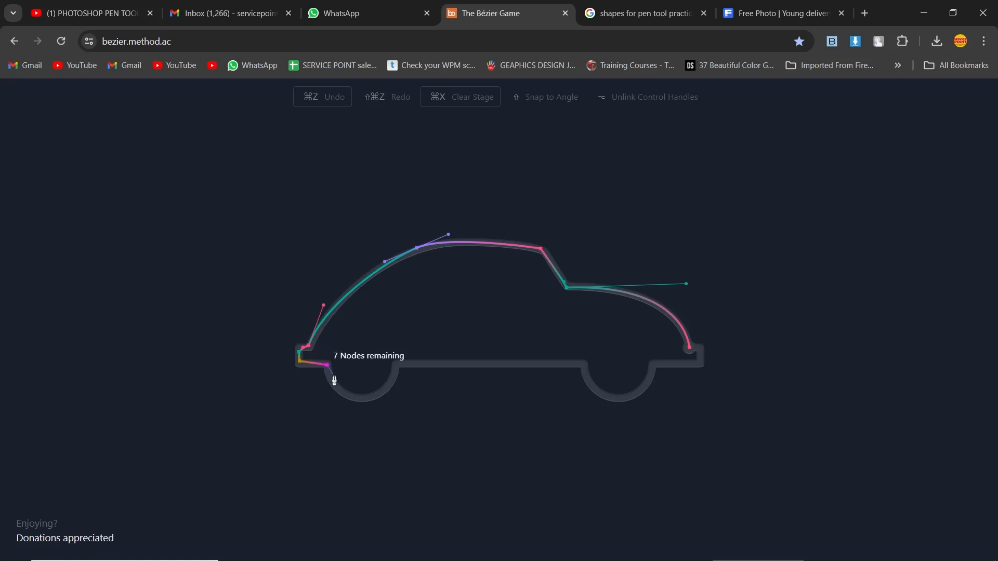
pyautogui.moveTo(362, 400); pyautogui.dragTo(387, 404)
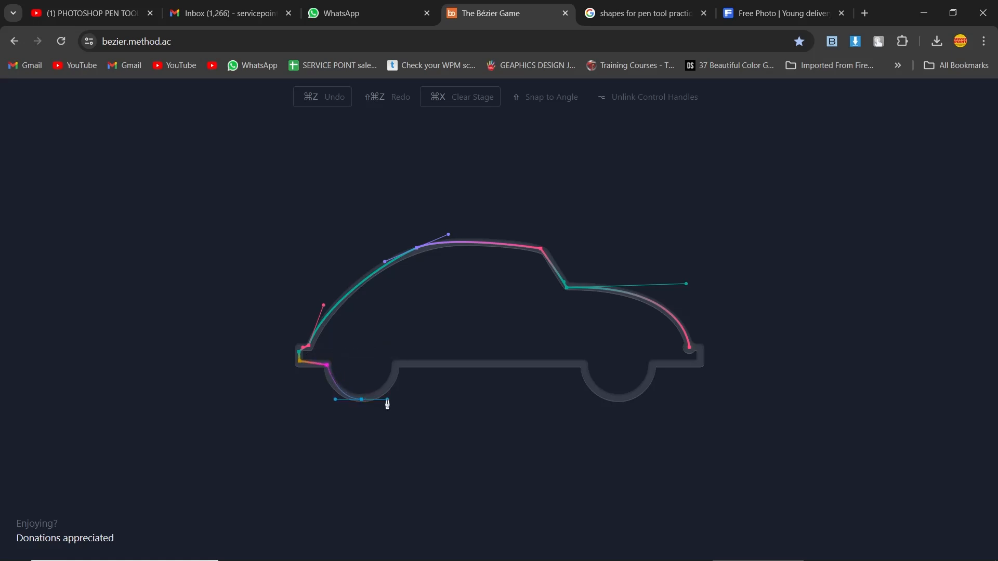
pyautogui.moveTo(388, 403); pyautogui.dragTo(423, 365)
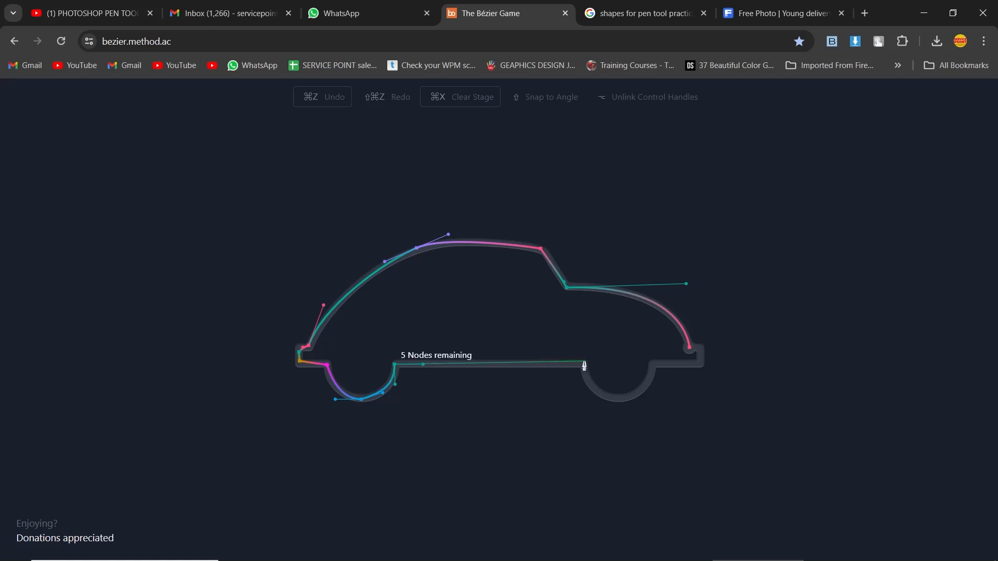
# Trace the car's underside, front wheel and front bumper back to the starting node, and go to the next stage.
pyautogui.click(584, 365)
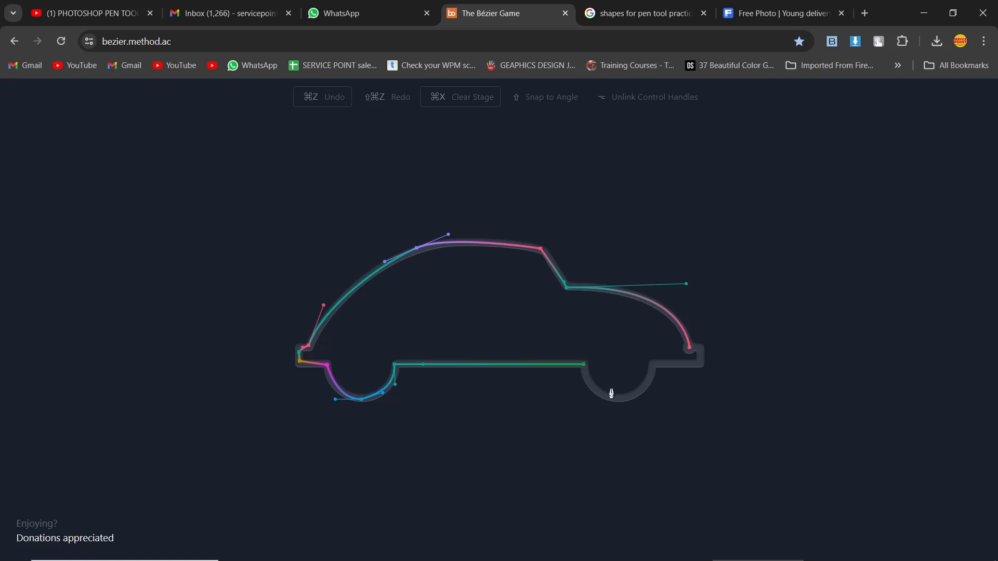
pyautogui.moveTo(624, 400); pyautogui.dragTo(652, 395)
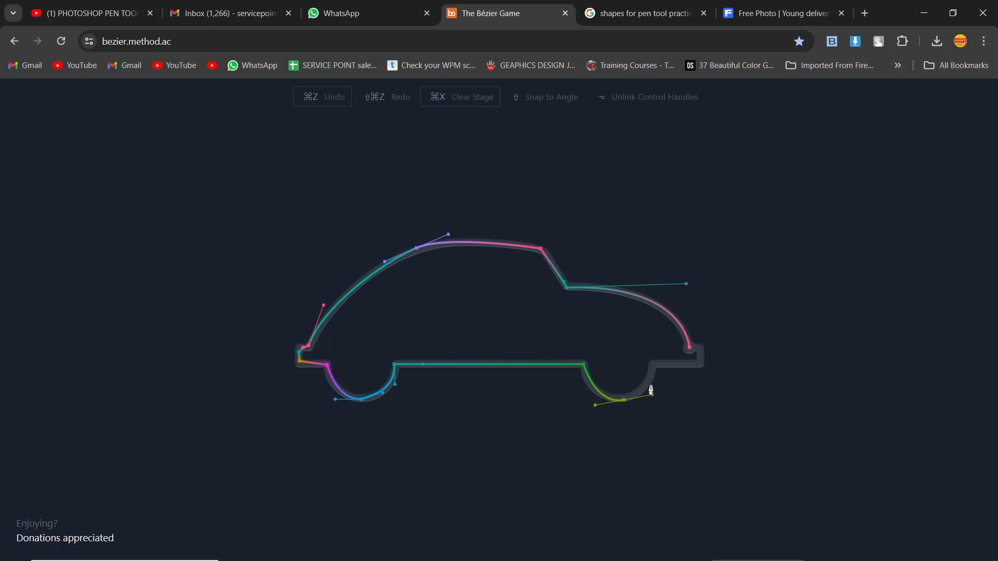
pyautogui.click(654, 365)
pyautogui.click(701, 365)
pyautogui.moveTo(690, 347); pyautogui.dragTo(667, 358)
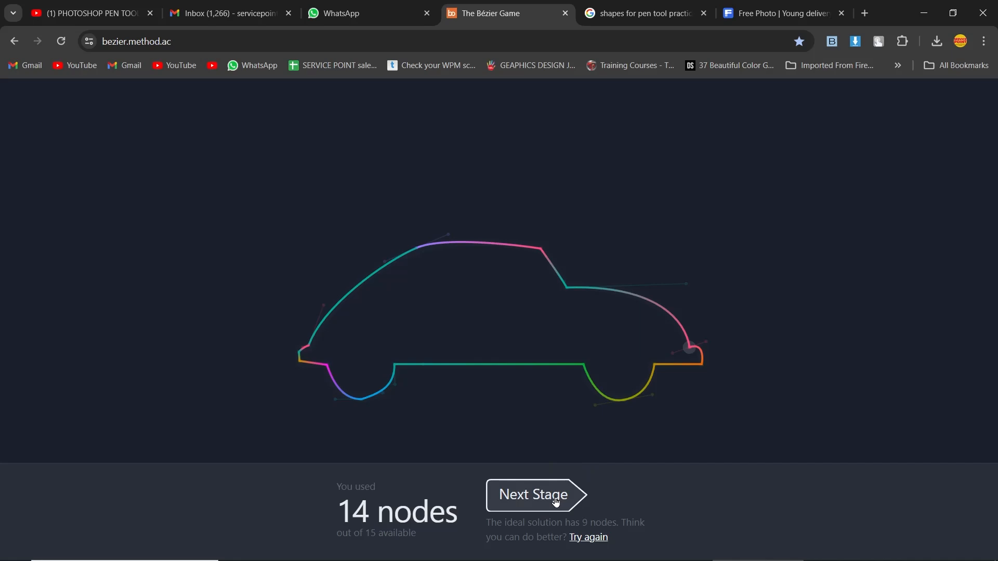
pyautogui.click(555, 502)
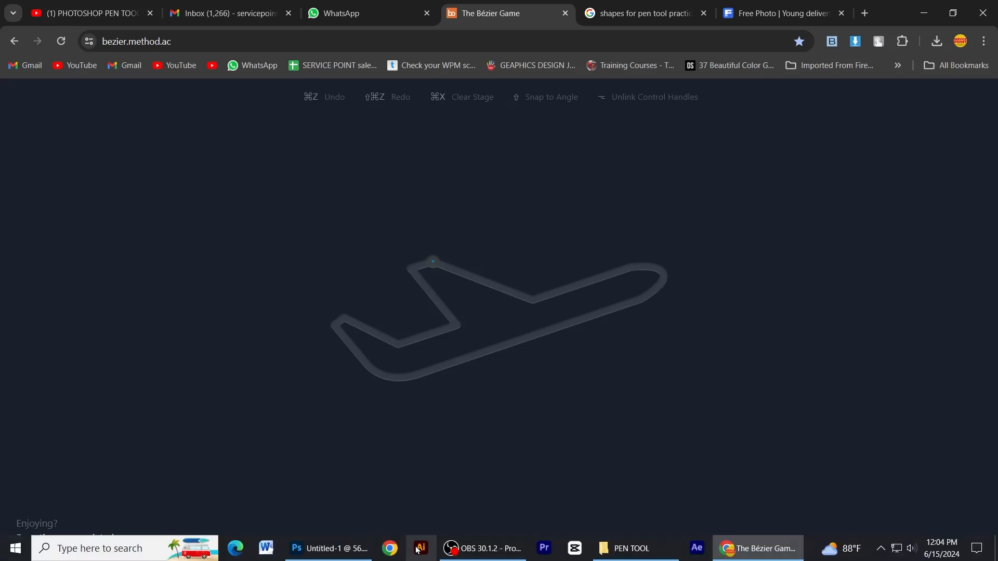
# Switch to Photoshop, hide the Shape 2 through Shape 5 layers, and toggle Layer 1's visibility on and off.
pyautogui.click(327, 548)
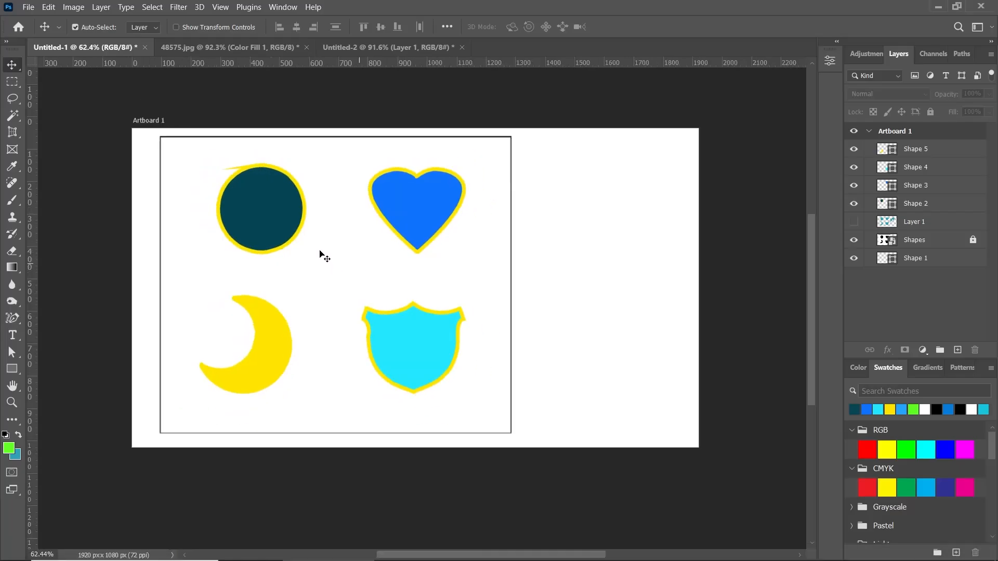
pyautogui.moveTo(854, 150); pyautogui.dragTo(854, 222)
pyautogui.click(854, 223)
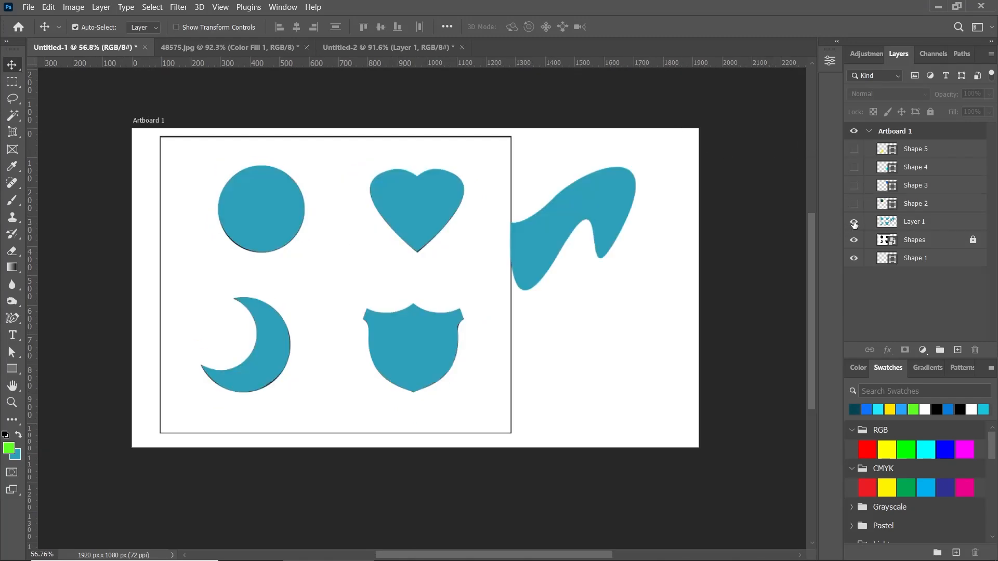
pyautogui.click(854, 223)
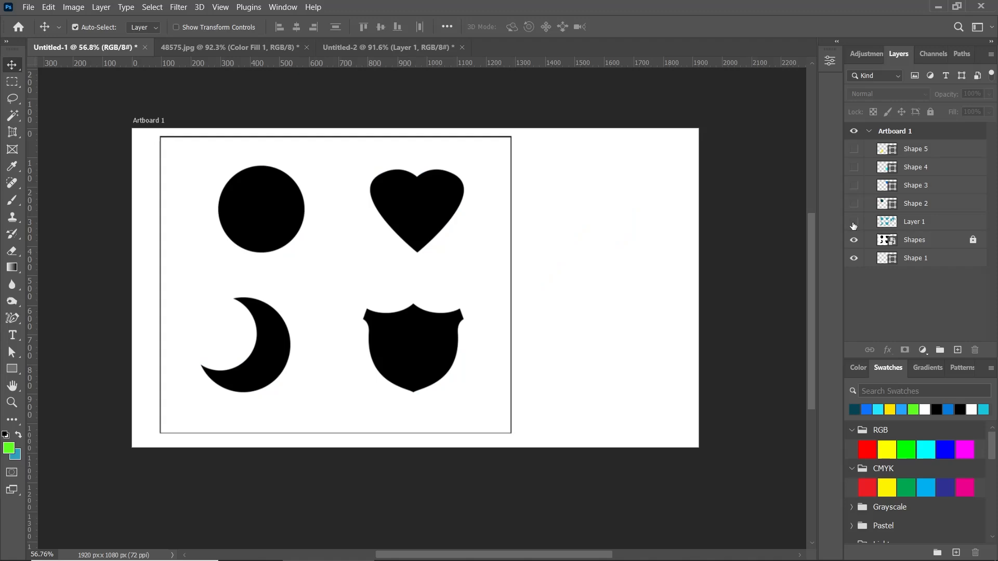